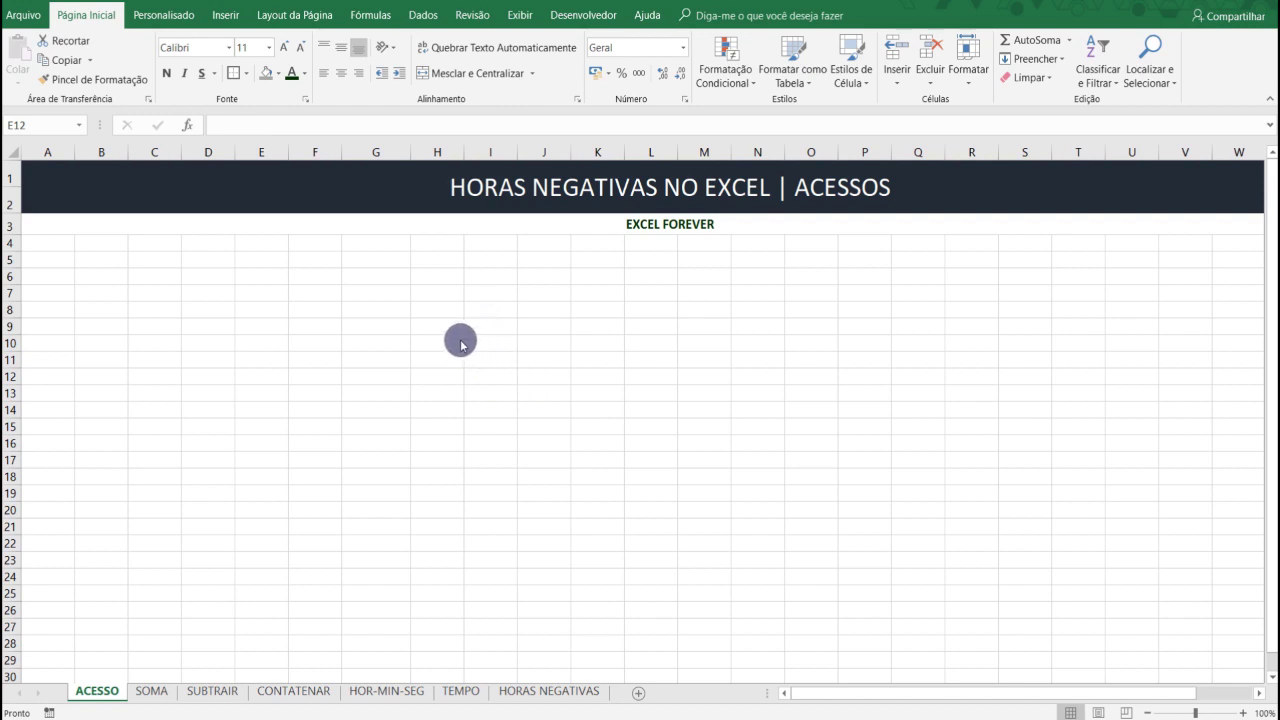
# Step: Enter the time 10:20:00 in G7 on the ACESSO sheet and reselect G7 to check it
pyautogui.click(377, 291)
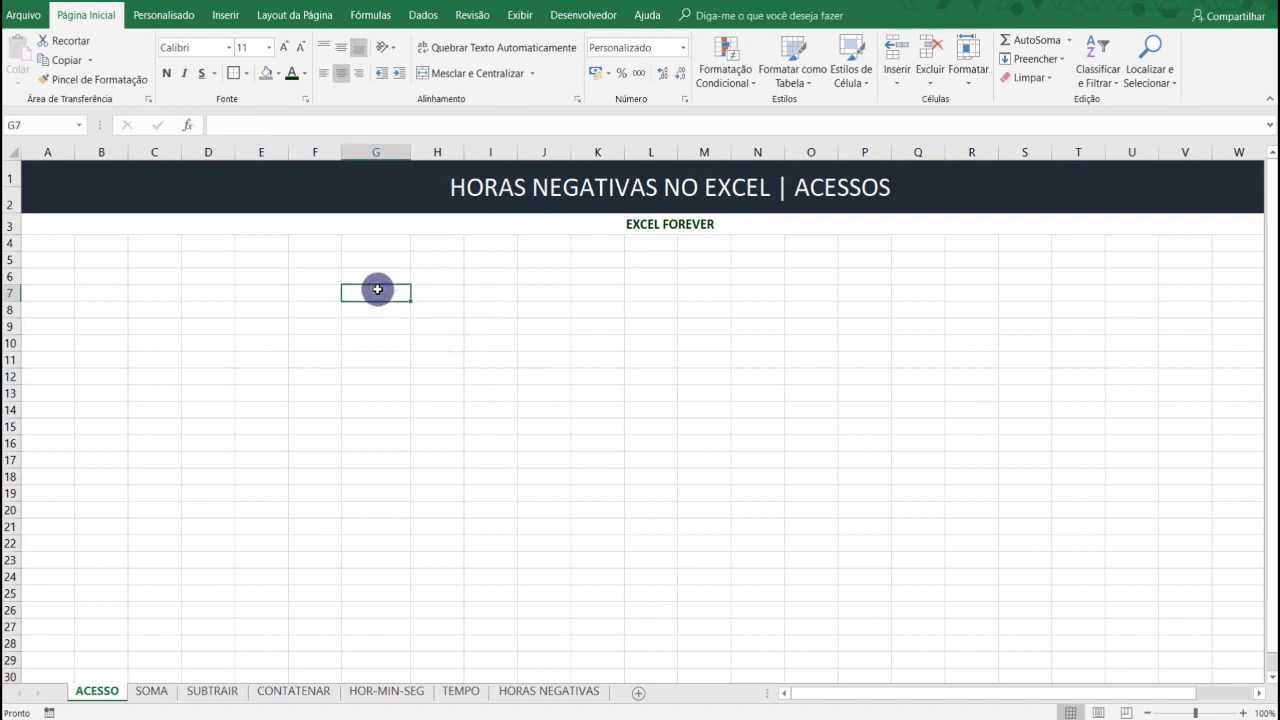
pyautogui.write('10:')
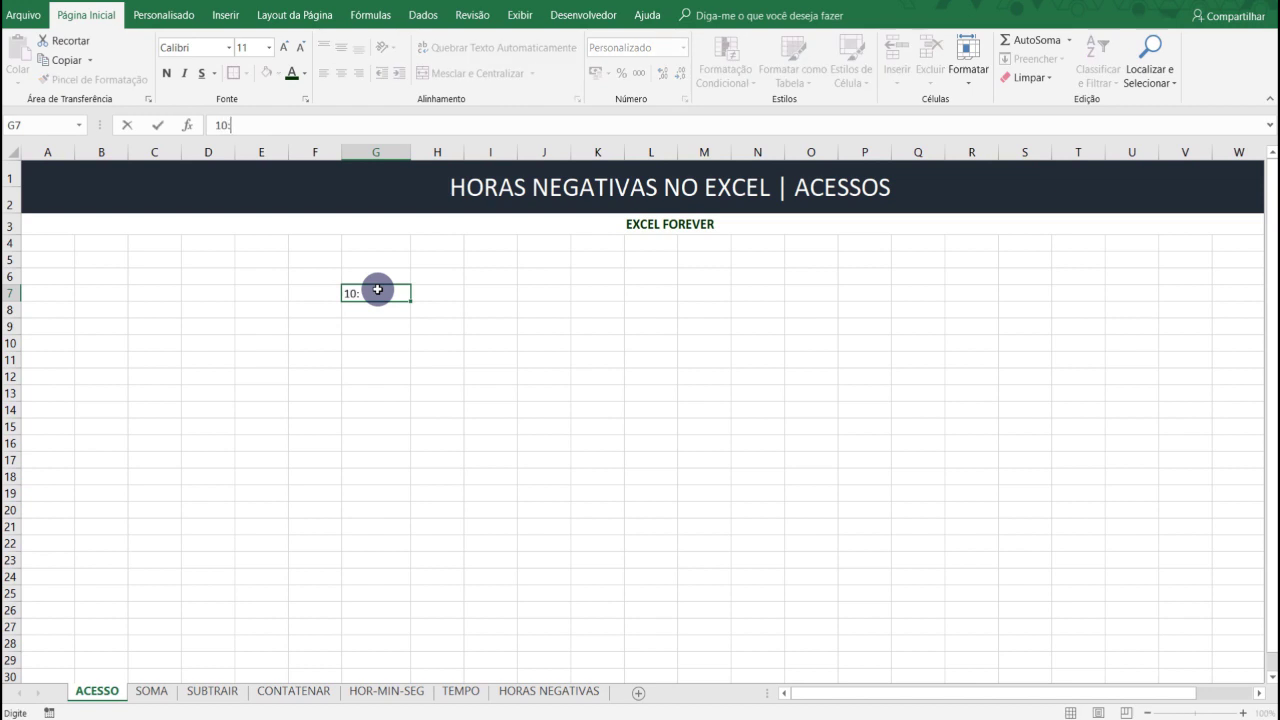
pyautogui.write('20')
pyautogui.write(':00')
pyautogui.press('Return')
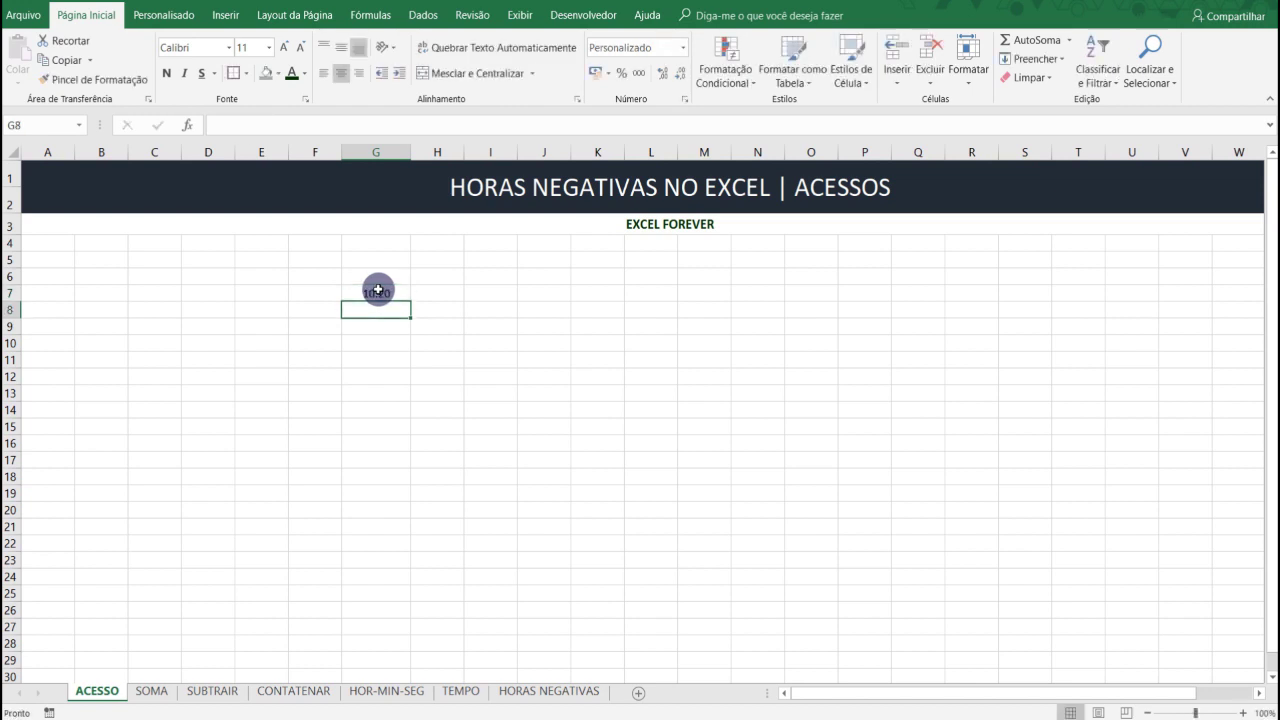
pyautogui.click(377, 291)
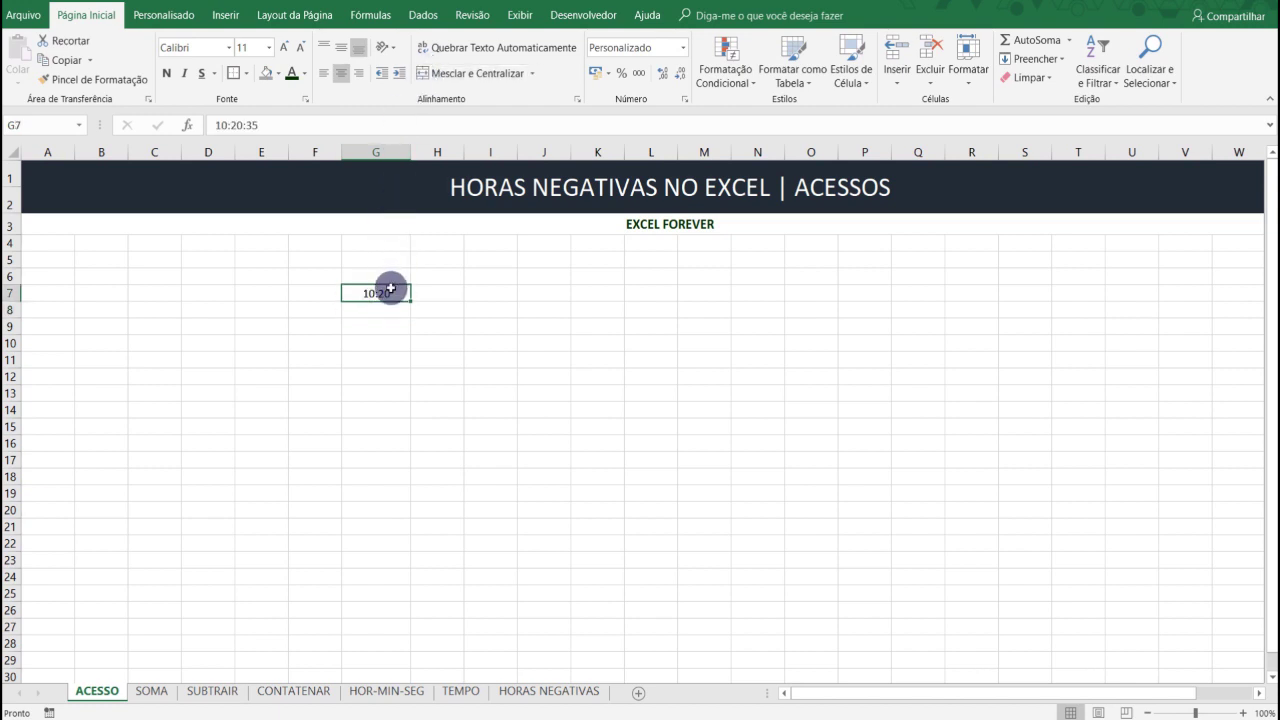
pyautogui.click(389, 293)
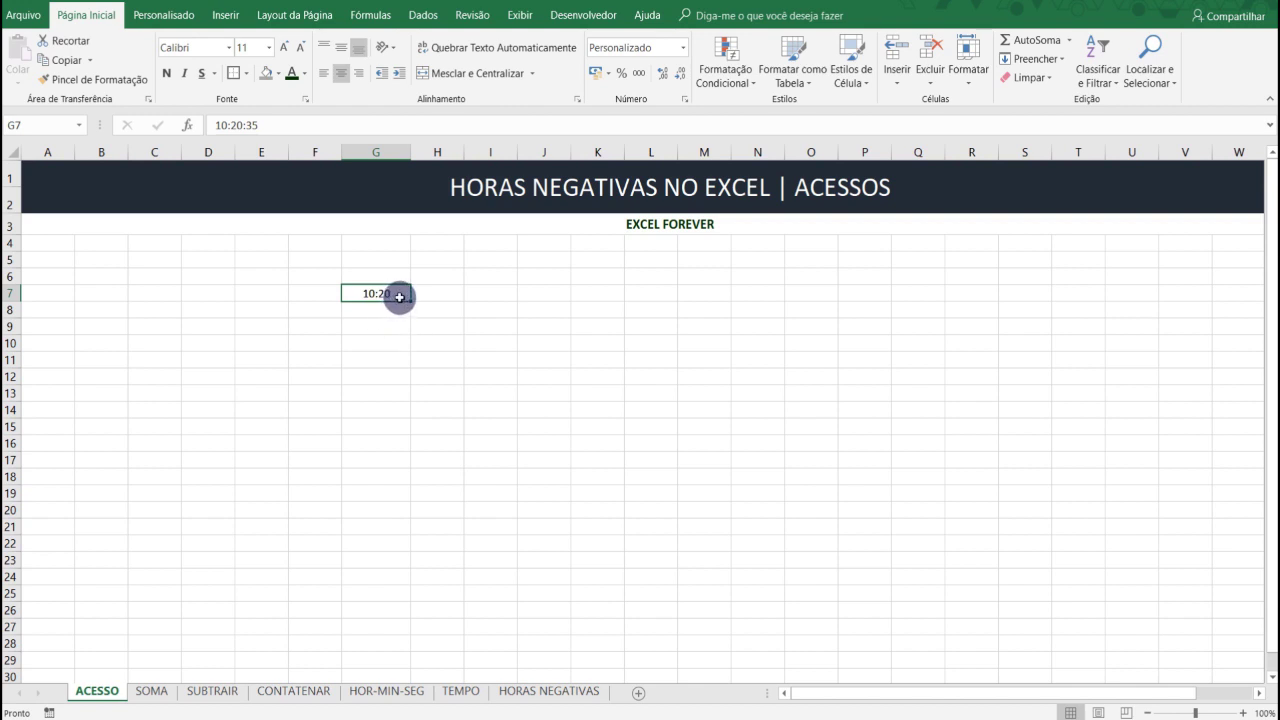
pyautogui.rightClick(399, 293)
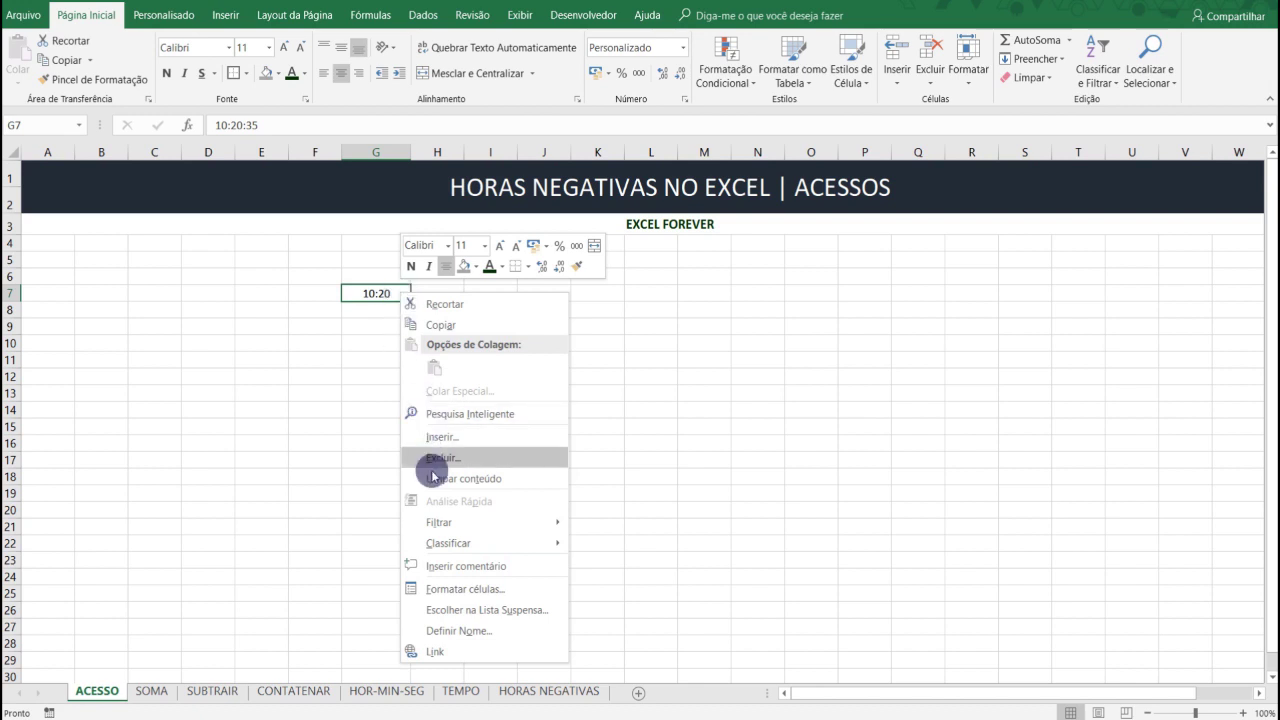
# Step: Give G7 the Hora format 13:30:55 so it shows 10:20:35 with seconds
pyautogui.click(461, 589)
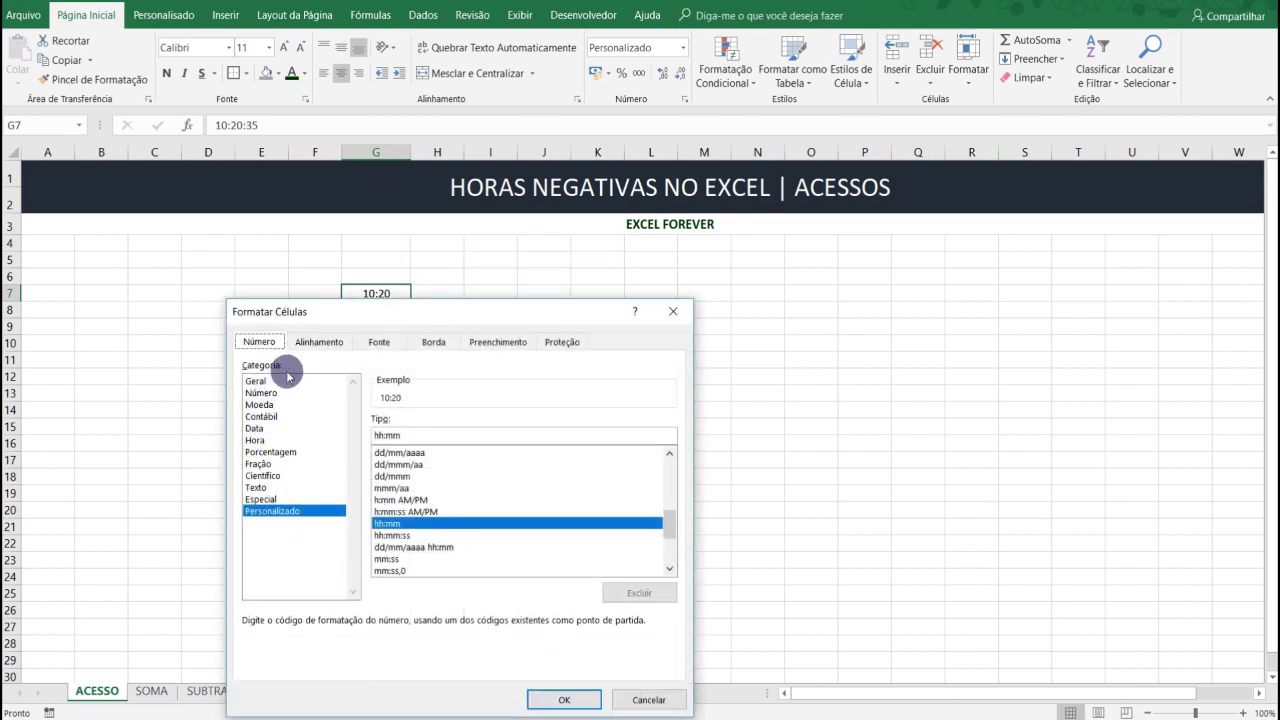
pyautogui.click(258, 440)
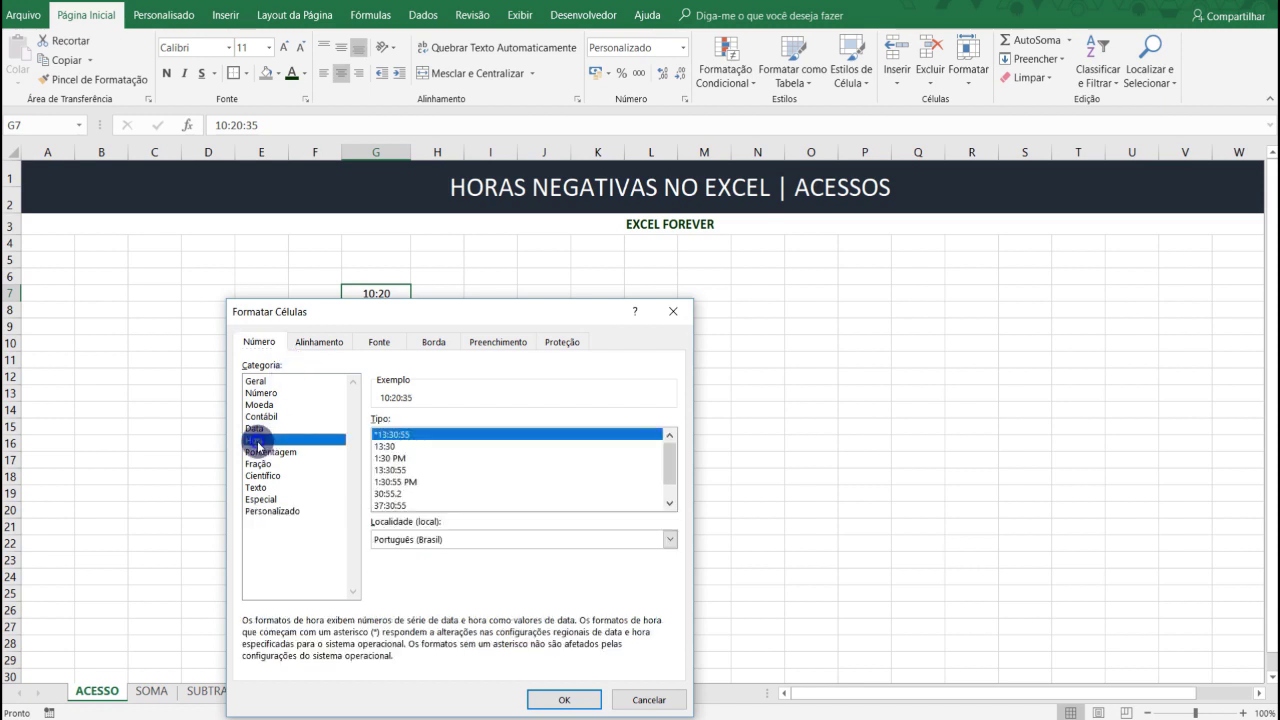
pyautogui.moveTo(671, 458)
pyautogui.mouseDown()
pyautogui.moveTo(675, 488)
pyautogui.moveTo(674, 445)
pyautogui.mouseUp()
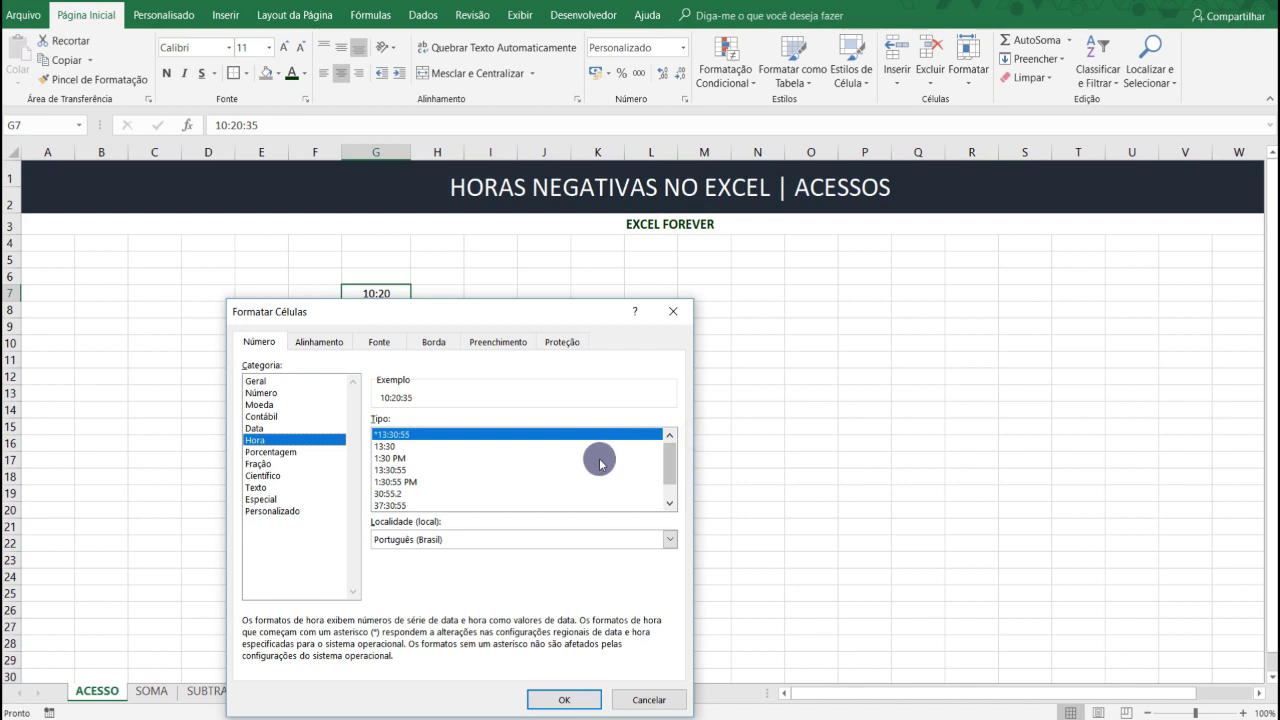
pyautogui.moveTo(675, 461)
pyautogui.mouseDown()
pyautogui.moveTo(683, 470)
pyautogui.moveTo(685, 423)
pyautogui.mouseUp()
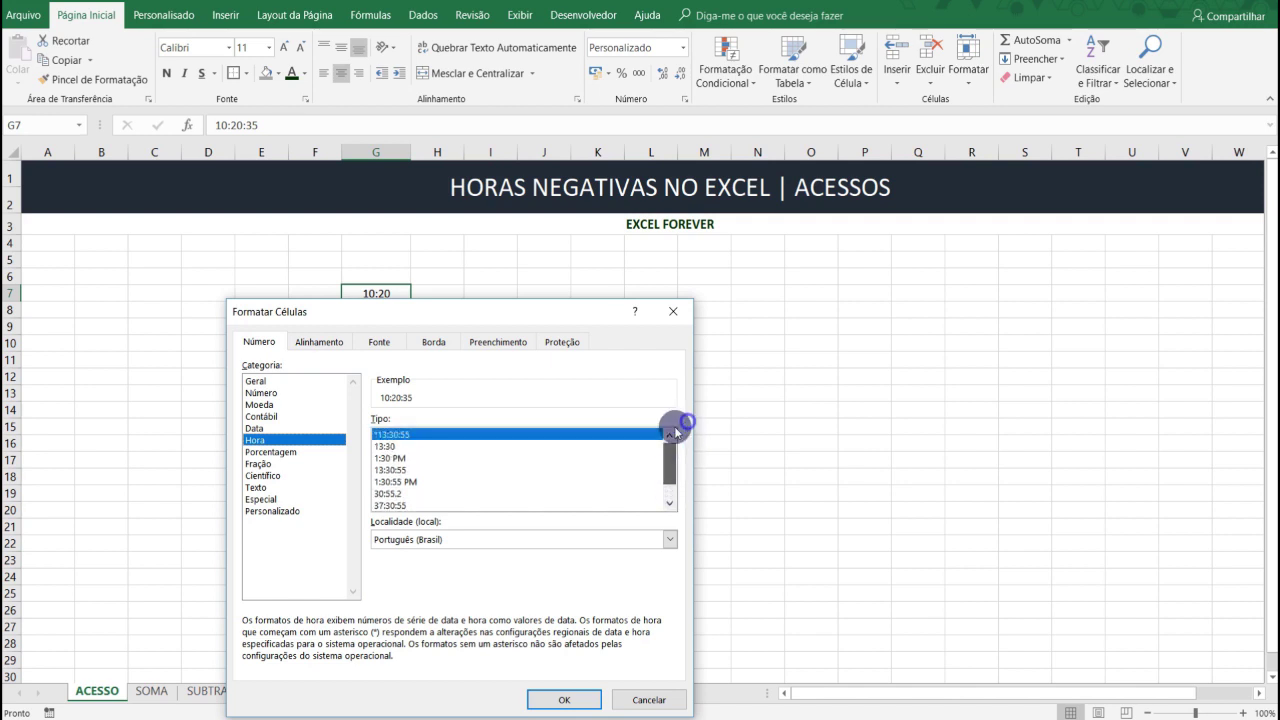
pyautogui.click(389, 469)
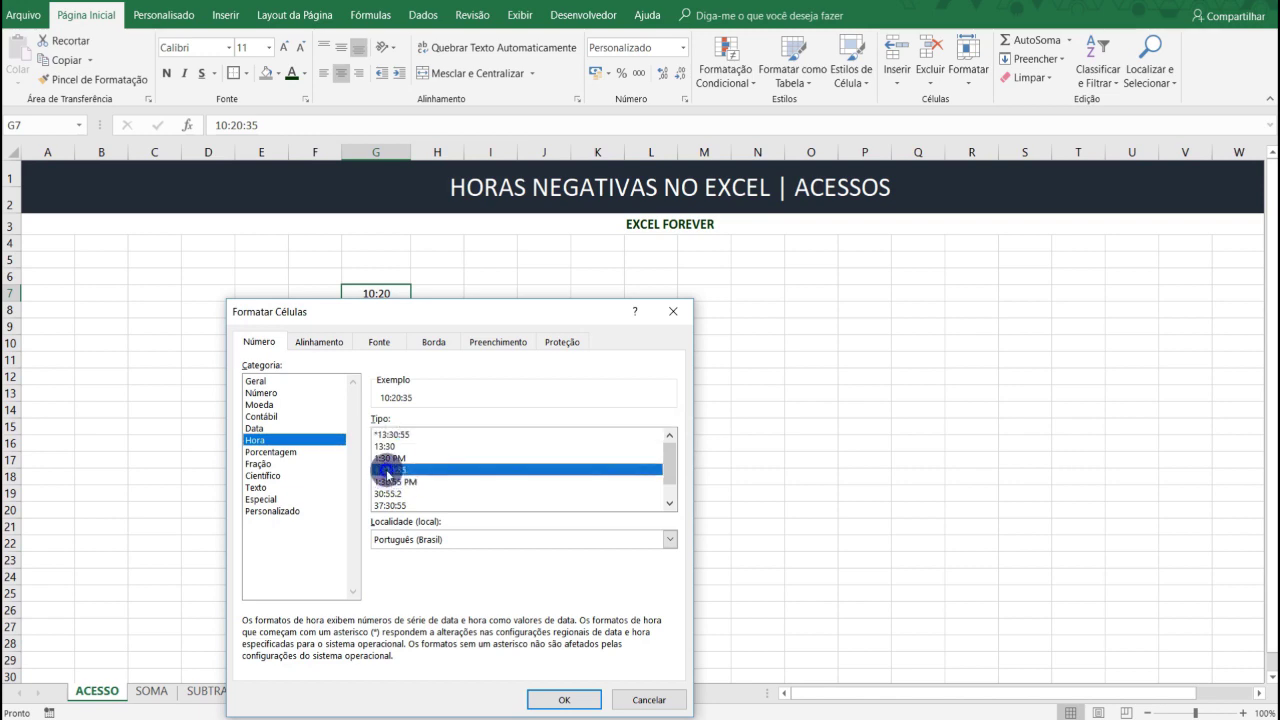
pyautogui.click(566, 699)
pyautogui.click(514, 442)
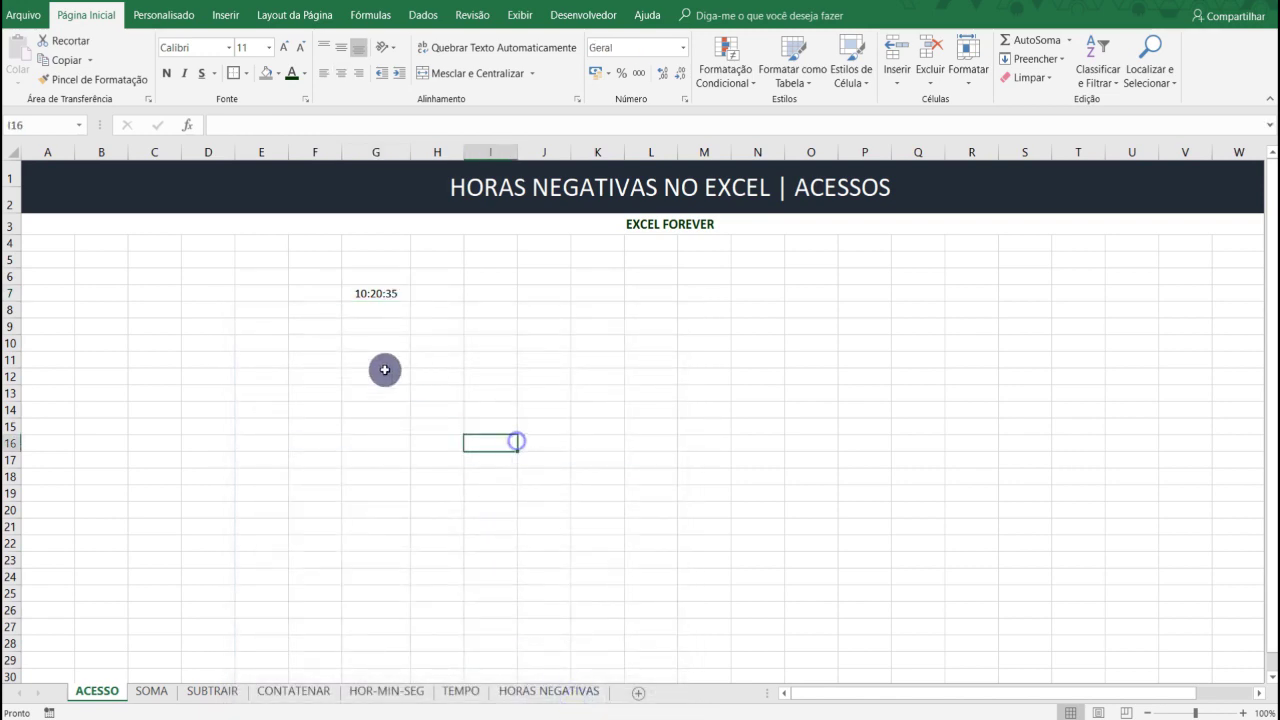
pyautogui.click(408, 293)
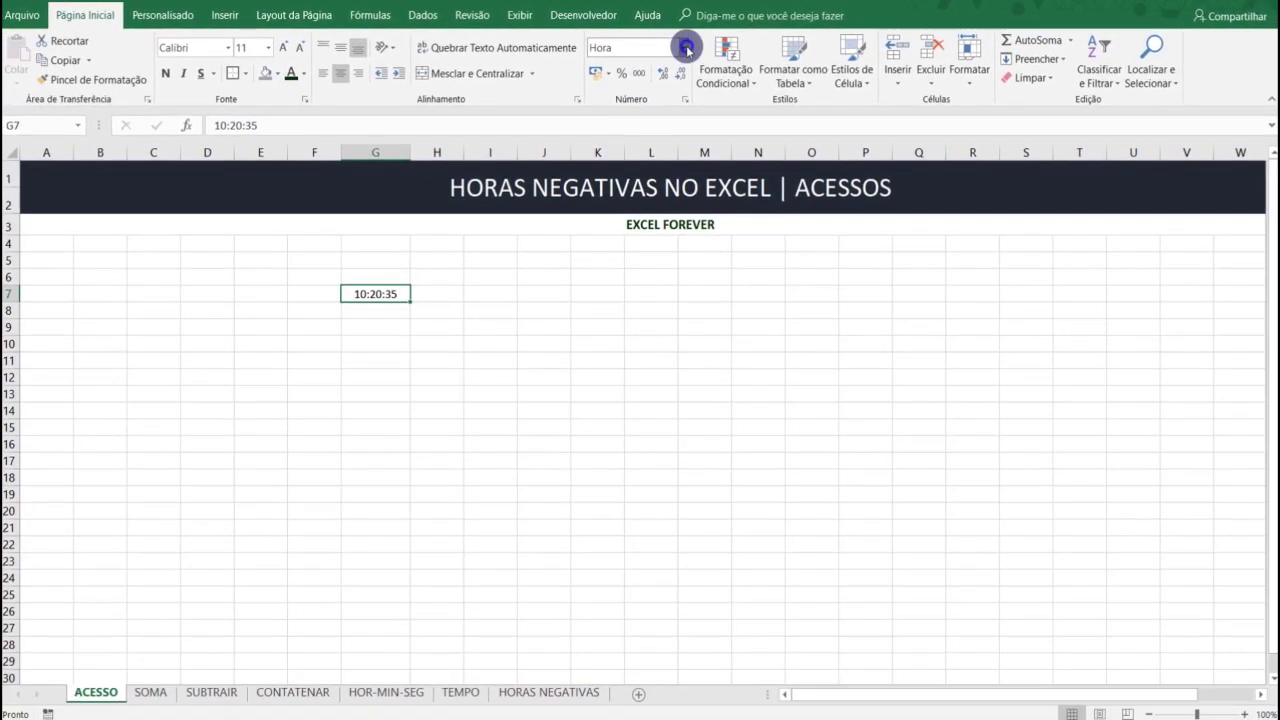
pyautogui.click(686, 47)
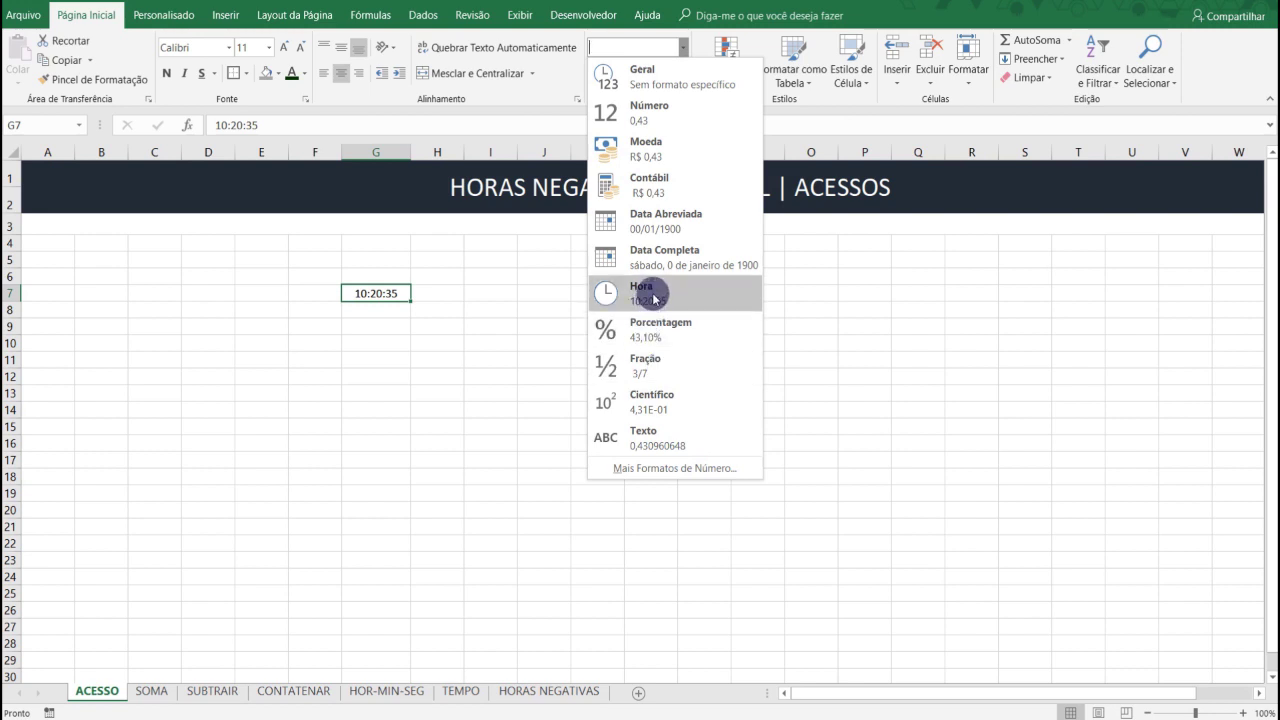
pyautogui.click(489, 336)
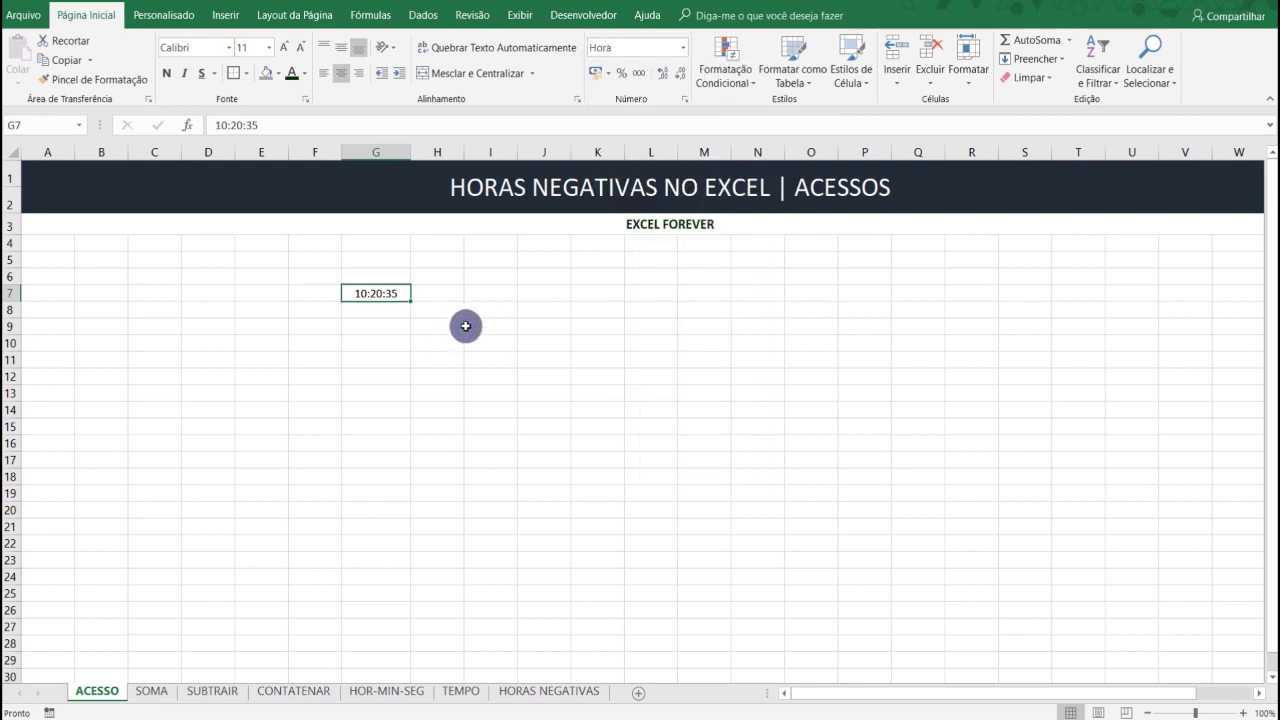
pyautogui.click(498, 306)
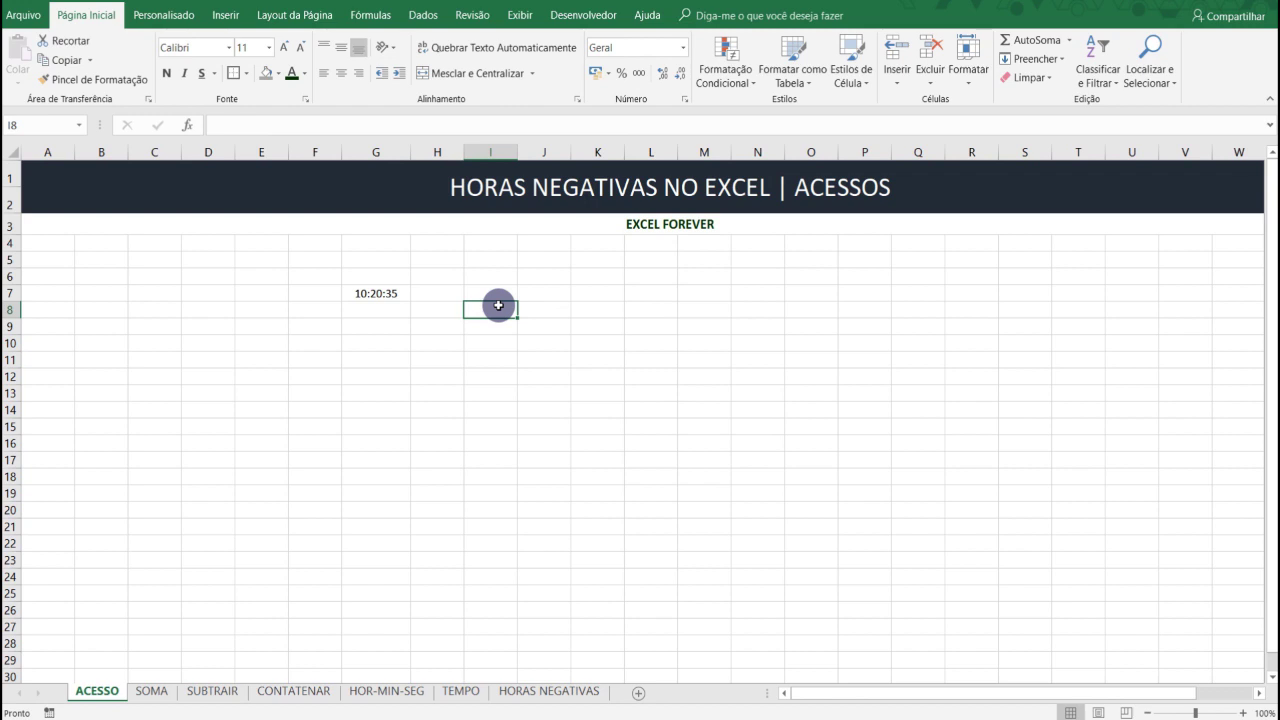
# Step: Switch G7 to Geral to reveal 0,43096065 and clear the test 10 from I8
pyautogui.write('10')
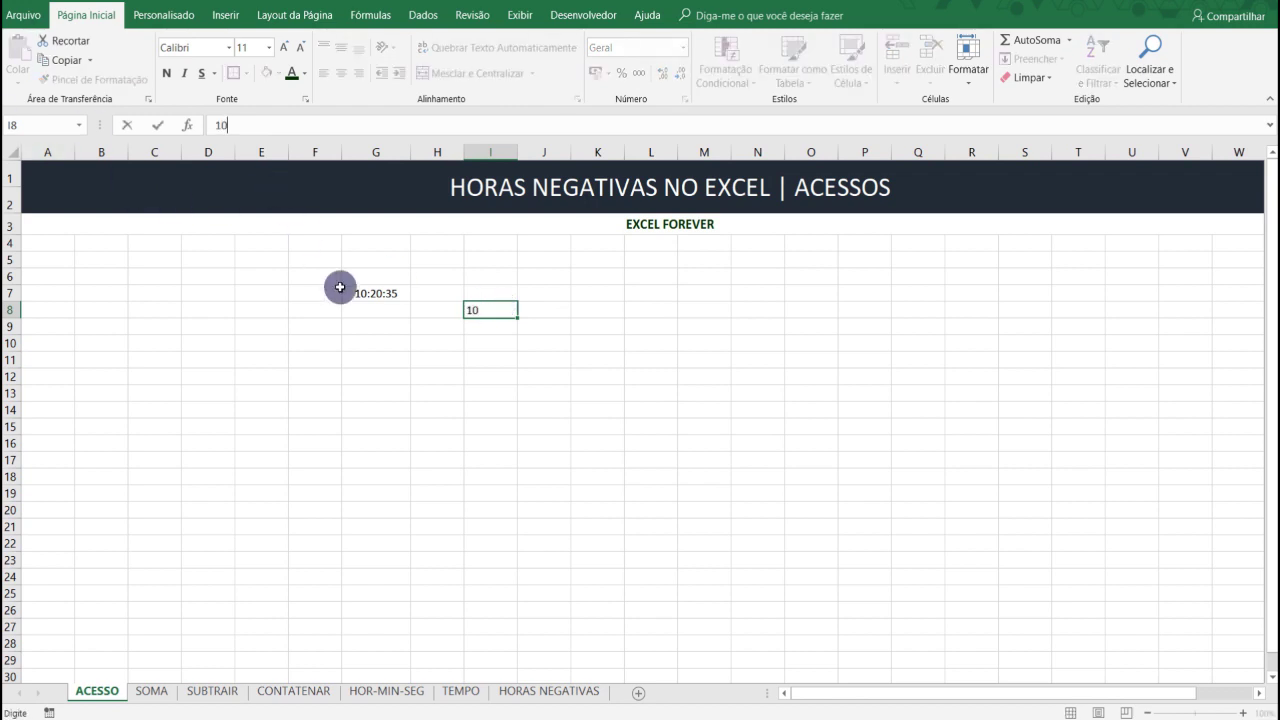
pyautogui.click(362, 295)
pyautogui.click(683, 47)
pyautogui.click(640, 110)
pyautogui.click(470, 404)
pyautogui.click(499, 309)
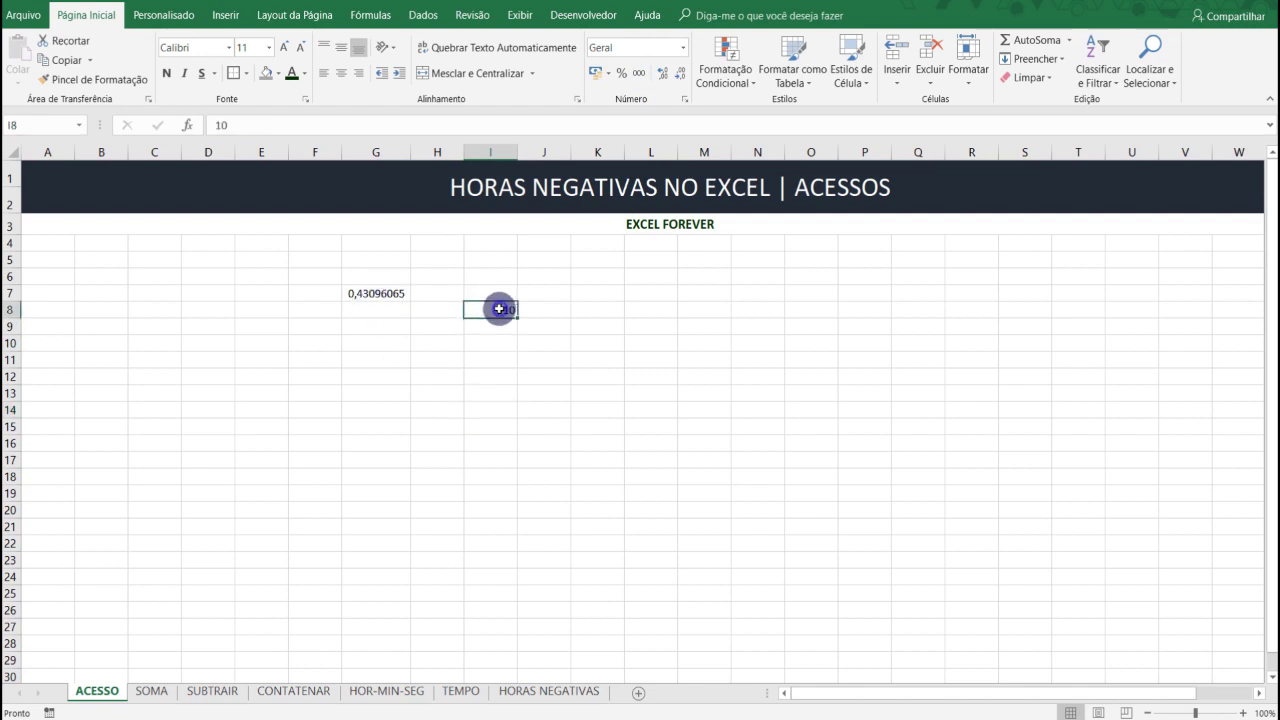
pyautogui.press('Delete')
# Step: Set G7 back to the Hora format so it displays 10:20:35 again
pyautogui.click(363, 292)
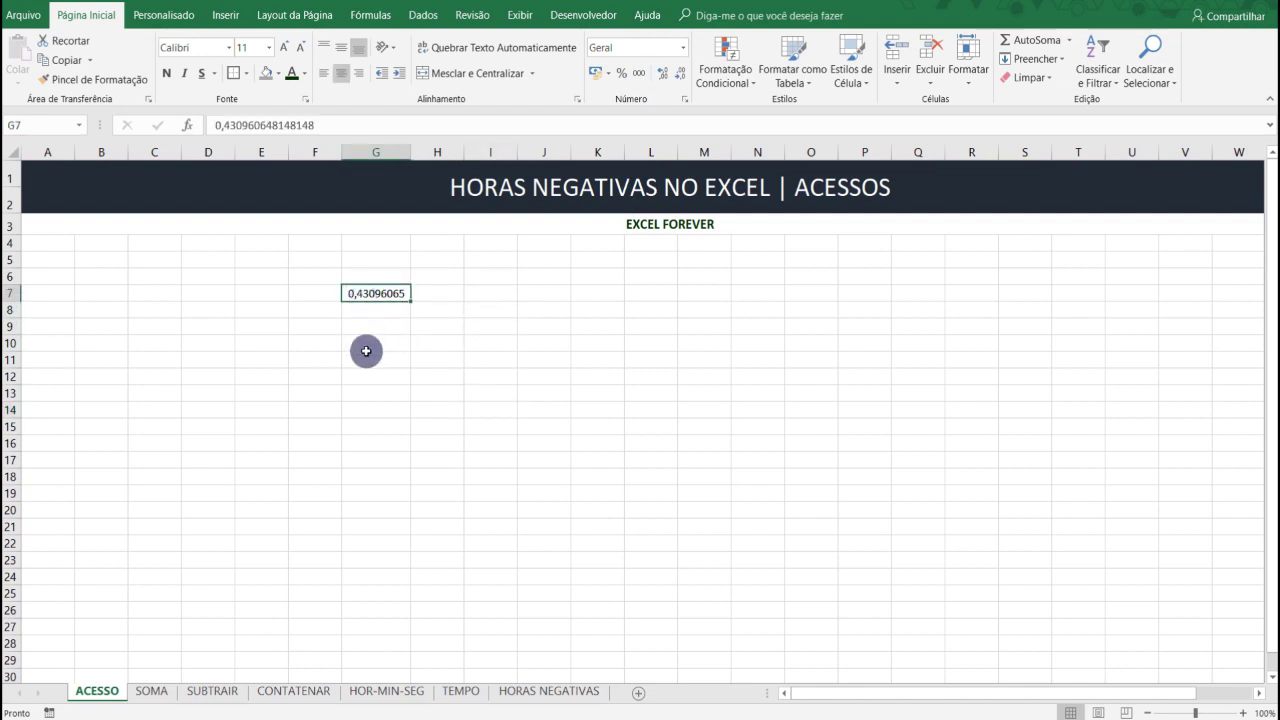
pyautogui.click(437, 374)
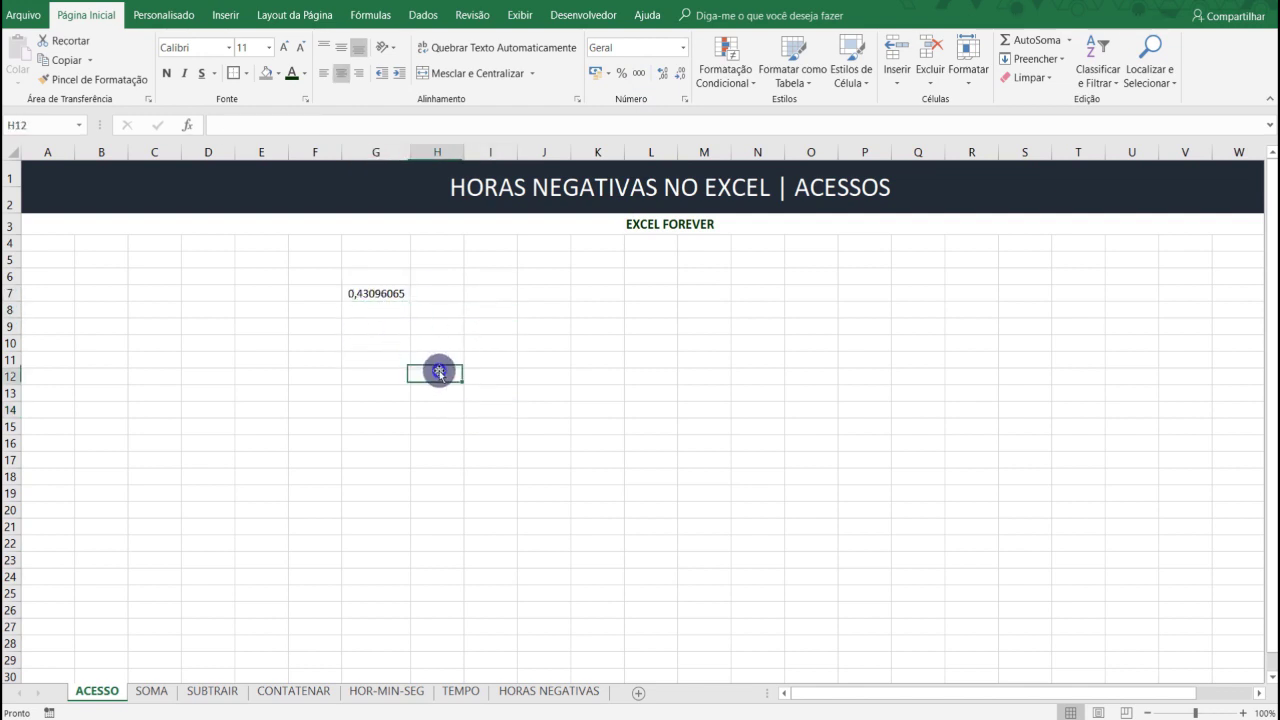
pyautogui.click(389, 290)
pyautogui.click(670, 50)
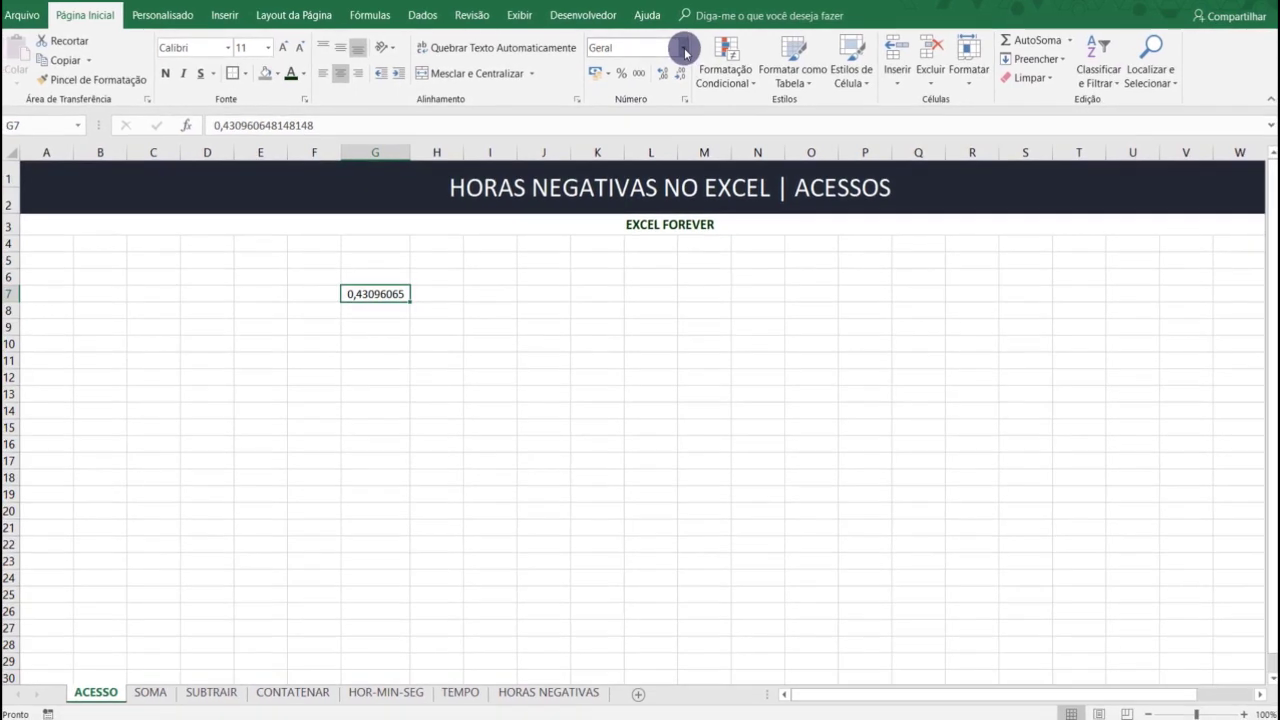
pyautogui.click(680, 60)
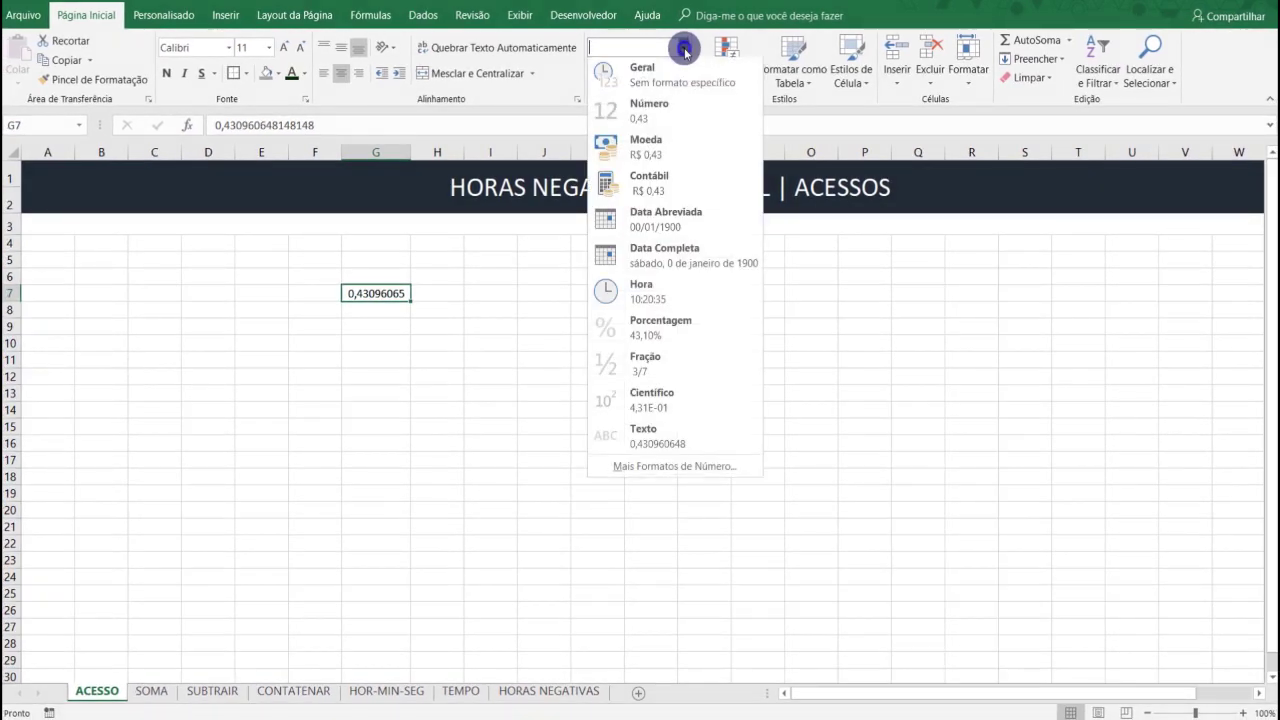
pyautogui.click(661, 300)
pyautogui.click(525, 436)
pyautogui.click(376, 292)
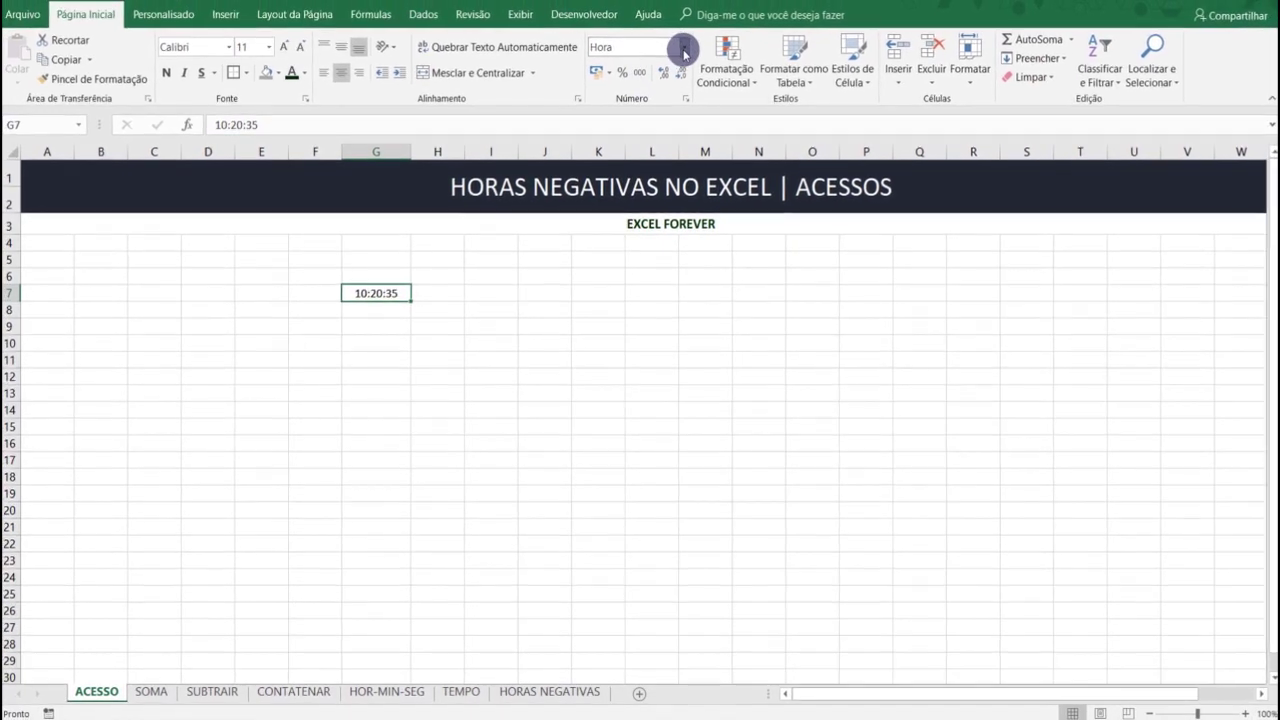
pyautogui.click(684, 48)
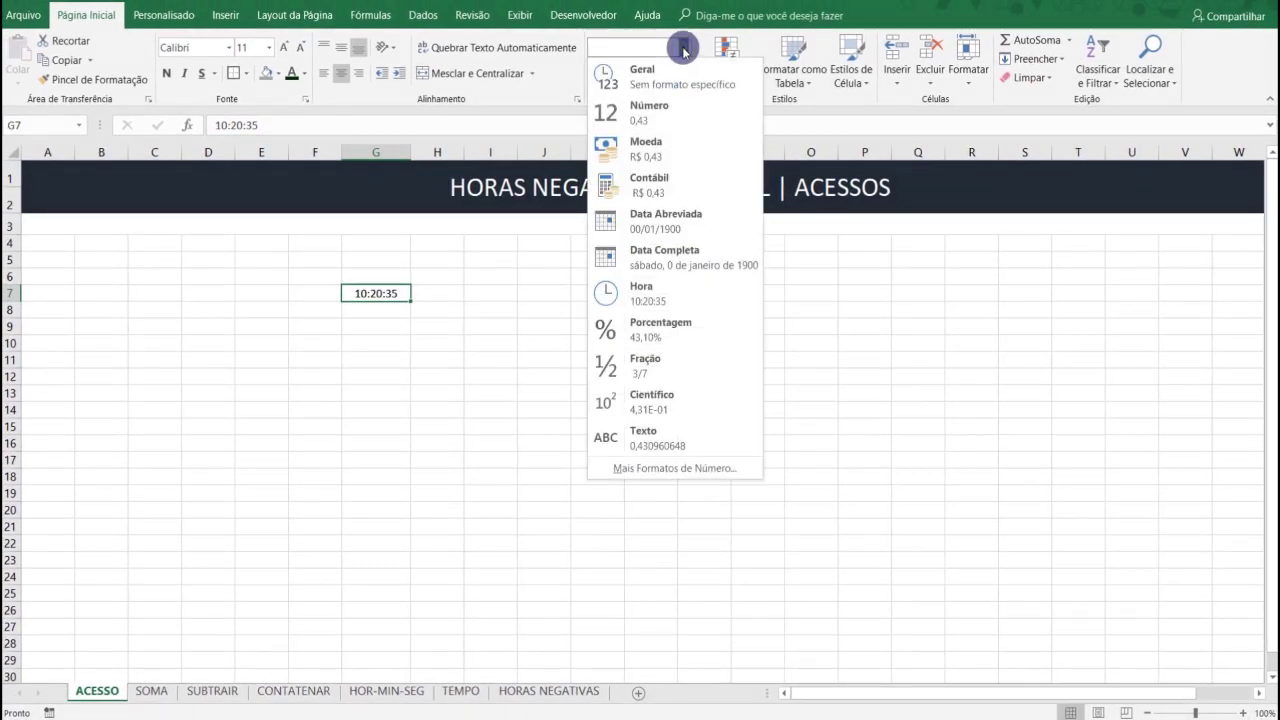
# Step: Open the full Format Cells settings from the Número group and close them unchanged
pyautogui.click(884, 370)
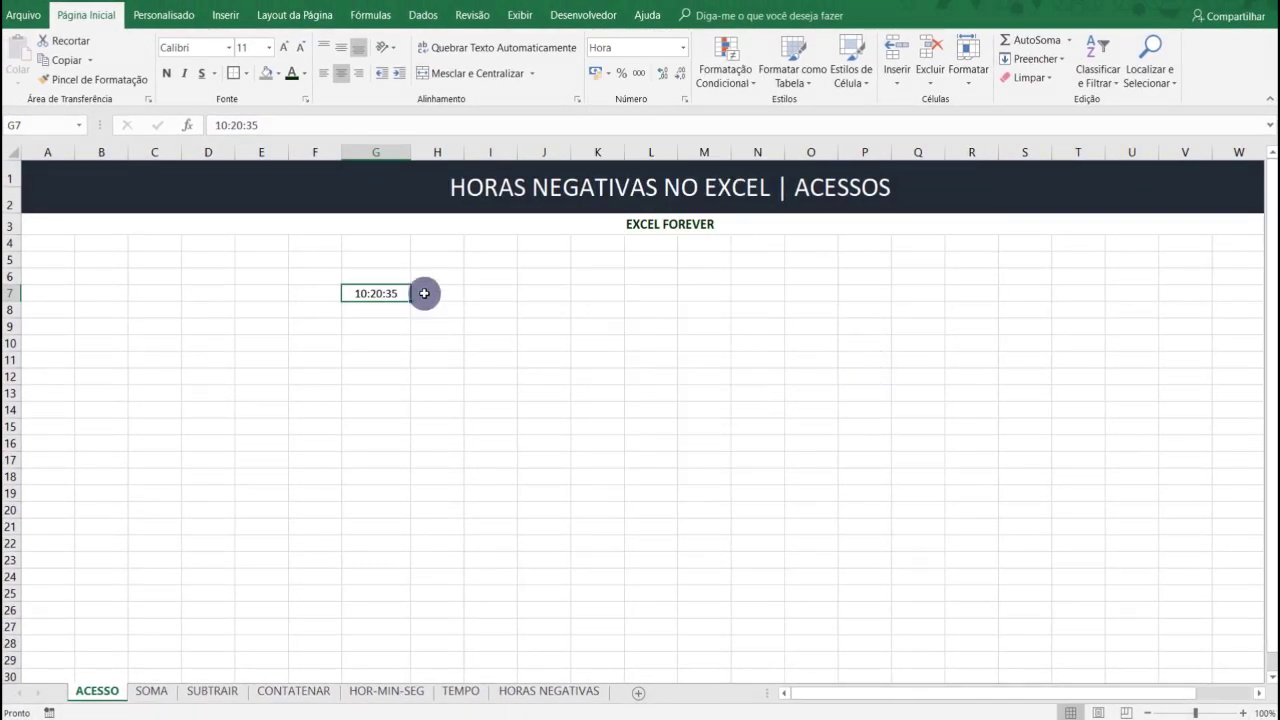
pyautogui.click(684, 100)
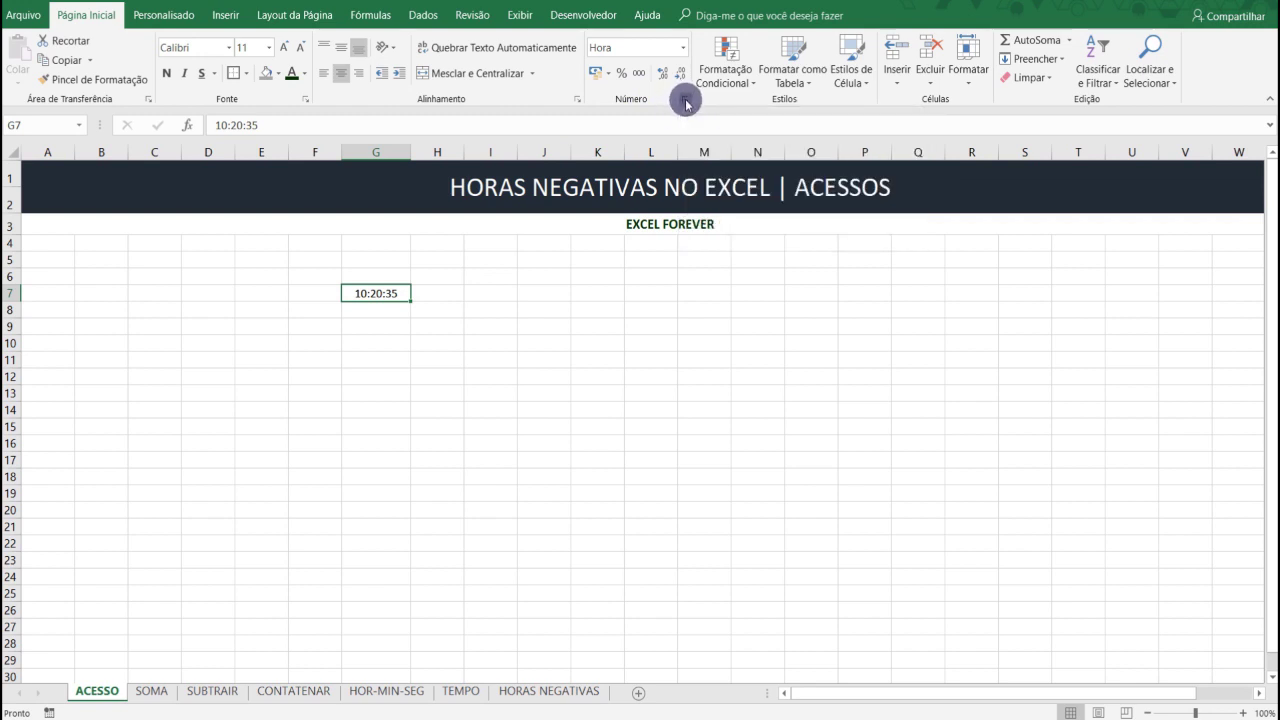
pyautogui.click(686, 102)
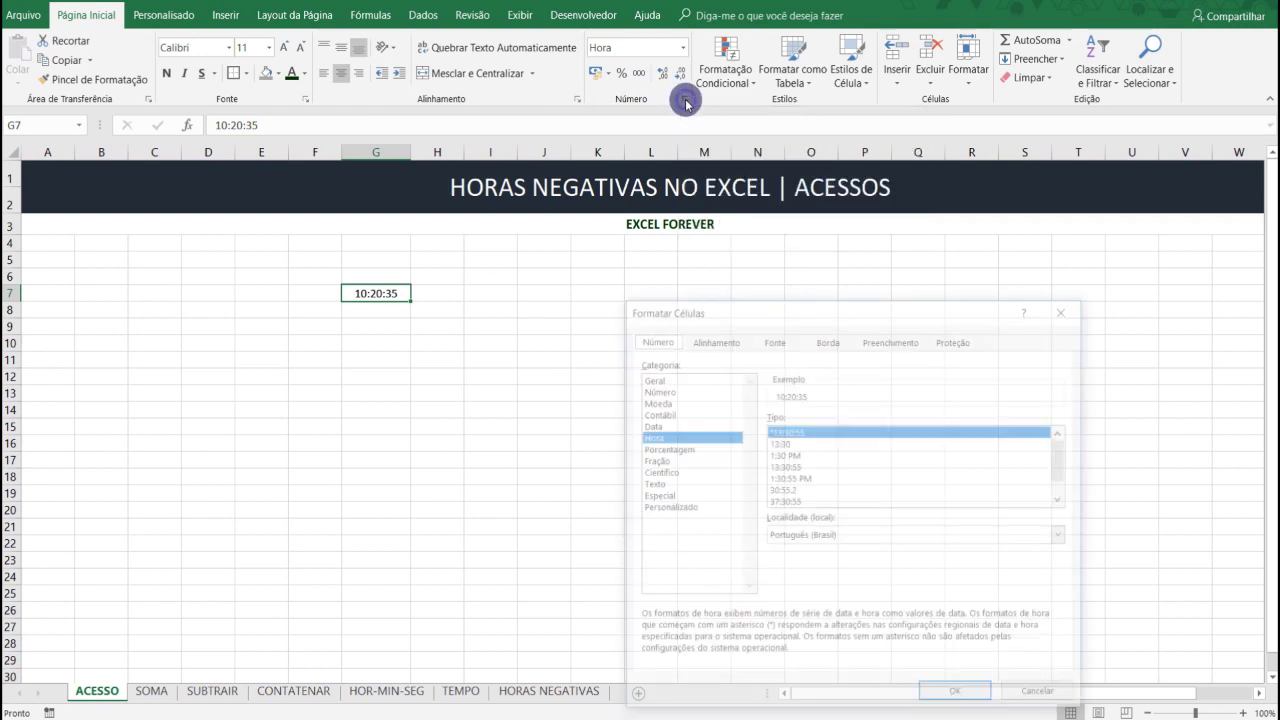
pyautogui.moveTo(765, 300); pyautogui.dragTo(651, 183)
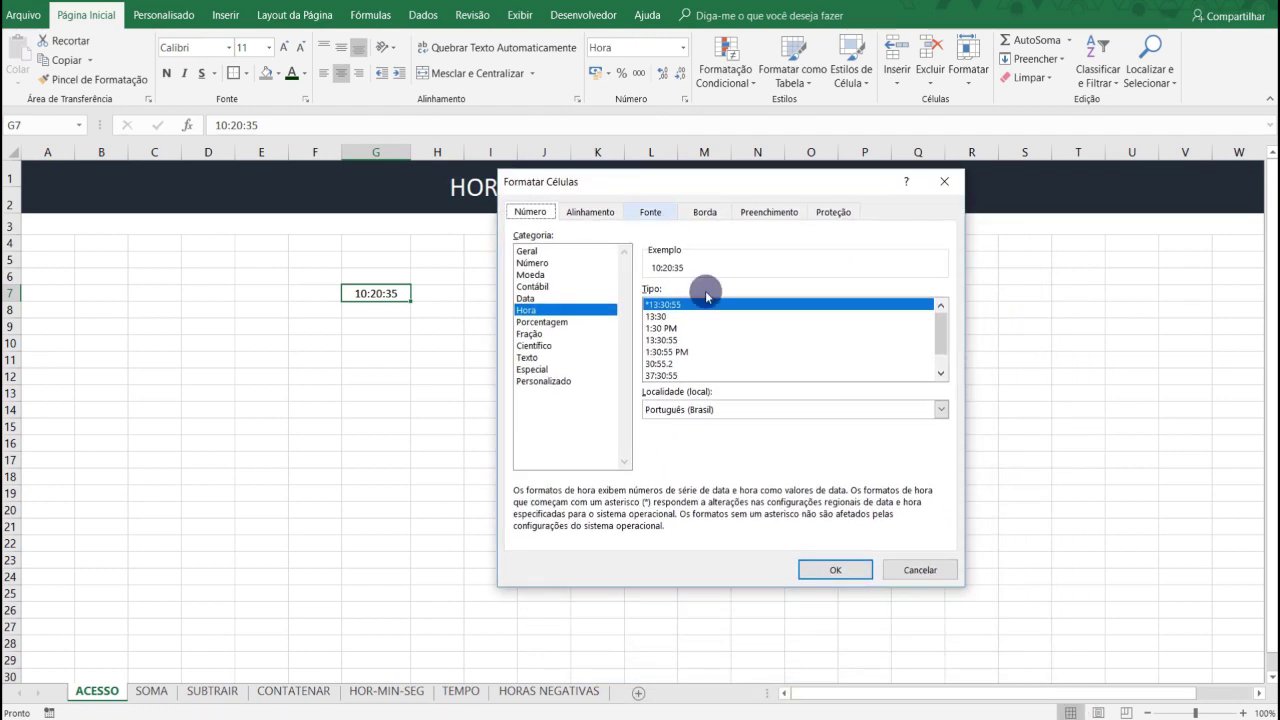
pyautogui.click(905, 569)
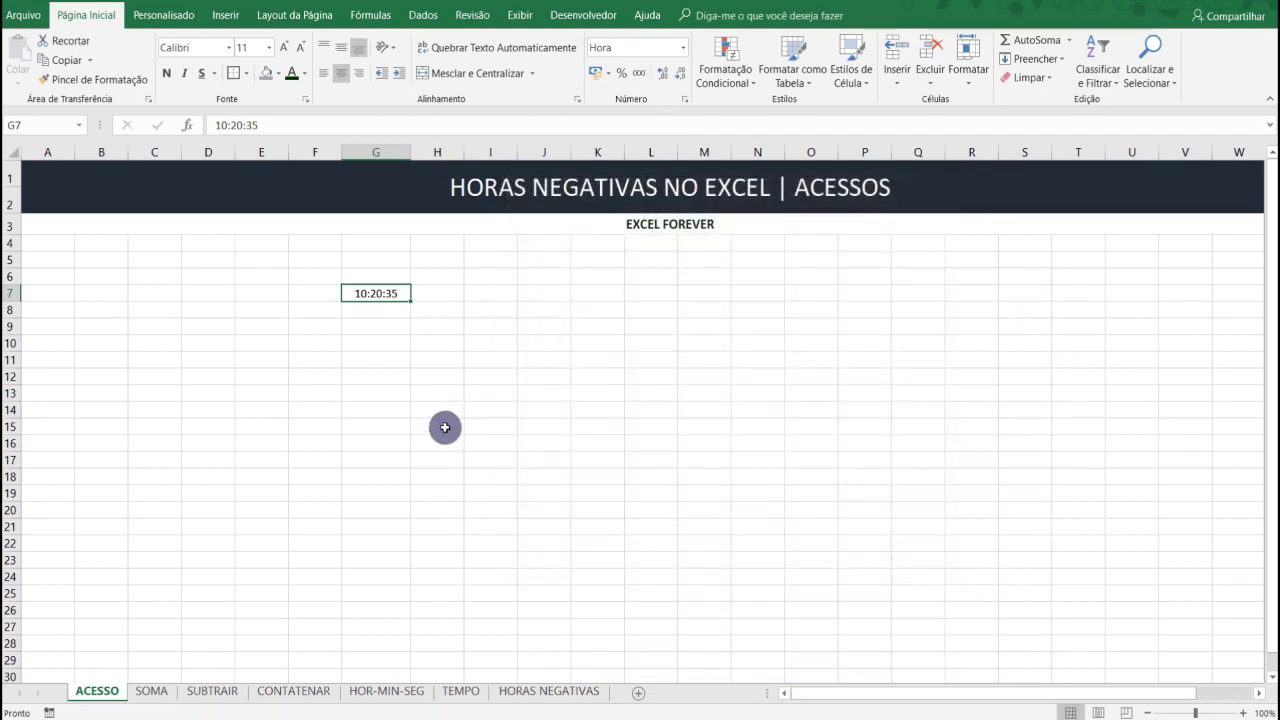
# Step: Remove the 10:20:35 time from cell G7
pyautogui.click(383, 375)
pyautogui.click(381, 309)
pyautogui.hotkey('ctrl', 'z')
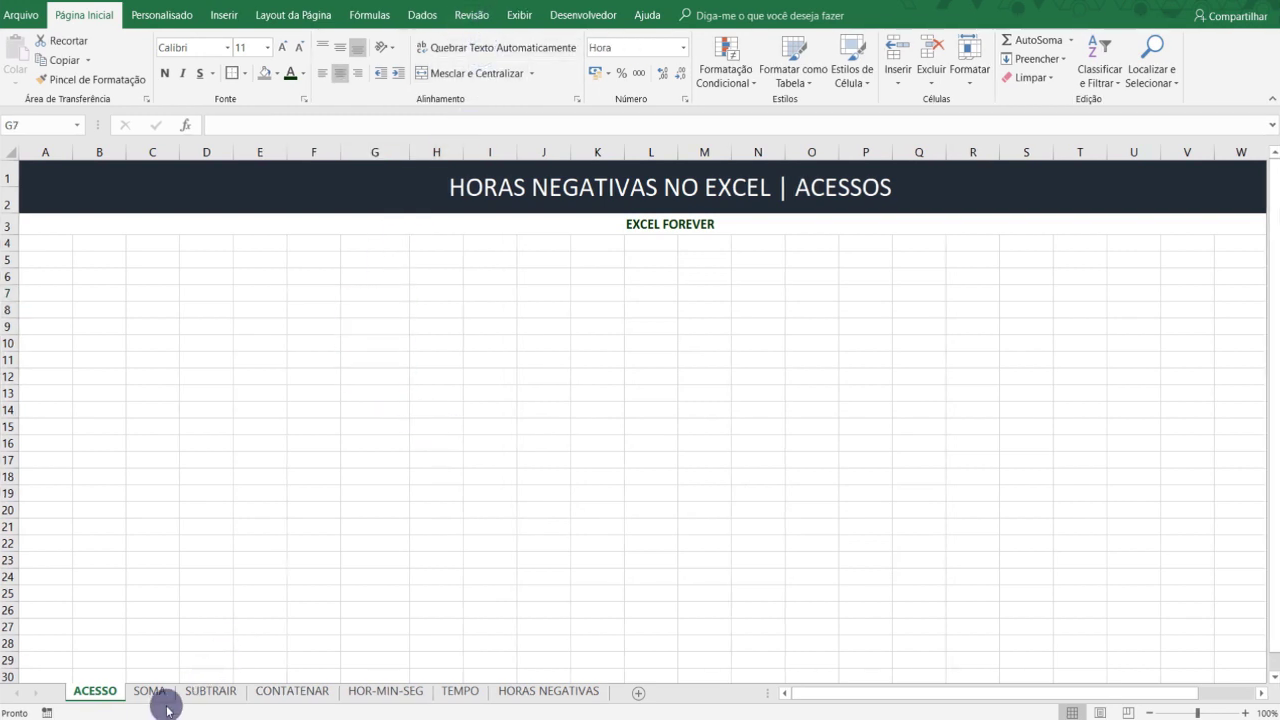
# Step: On the SOMA sheet, select the hours table B5:F9, then cell F10
pyautogui.click(149, 692)
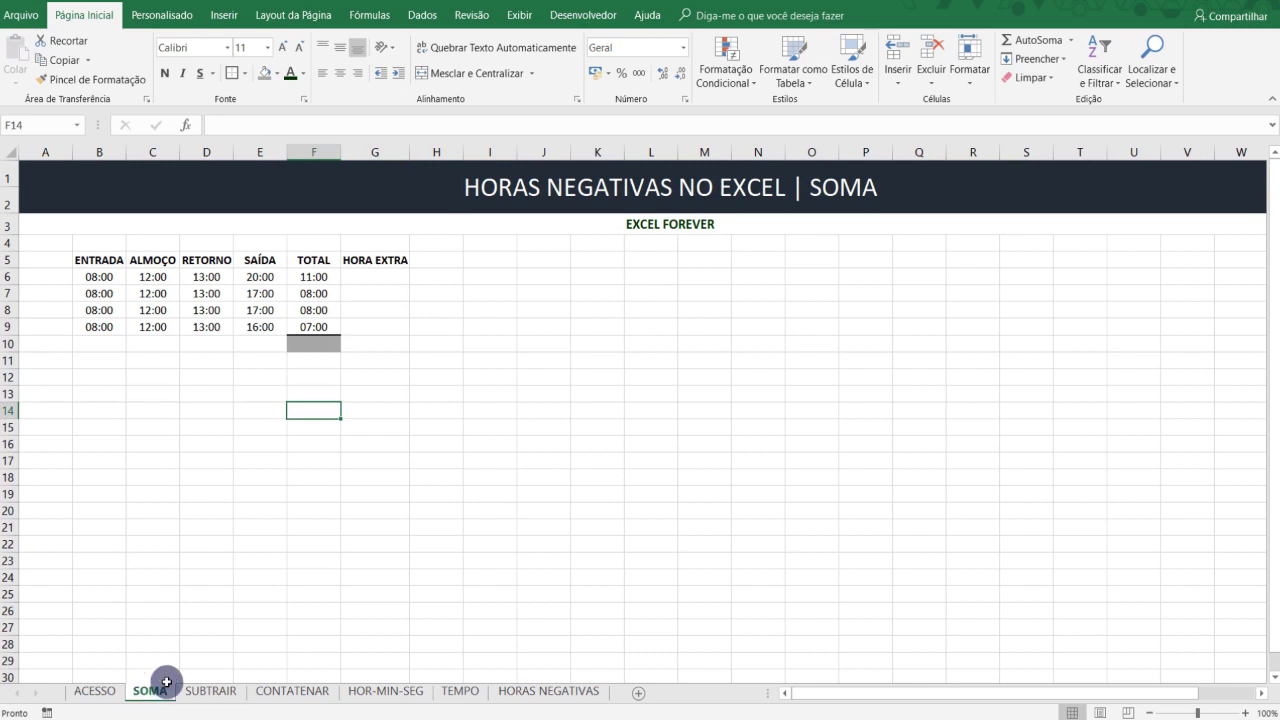
pyautogui.click(368, 543)
pyautogui.click(372, 577)
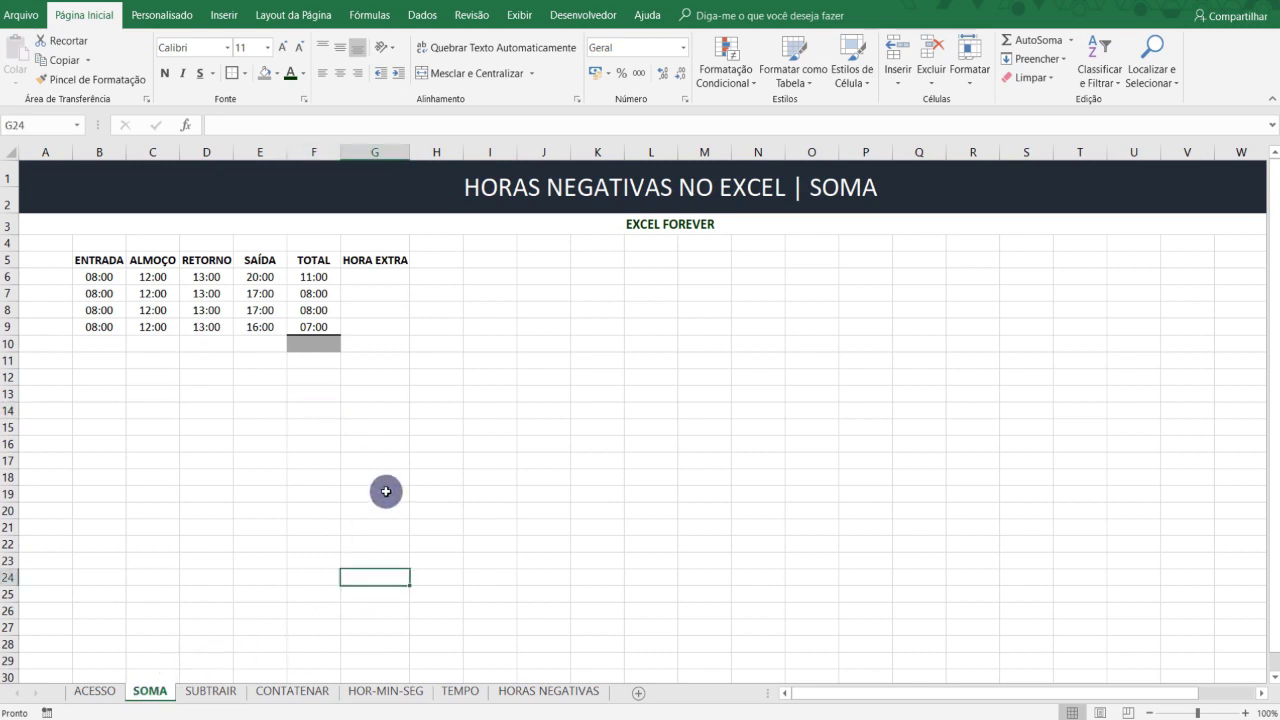
pyautogui.moveTo(320, 426); pyautogui.dragTo(318, 410)
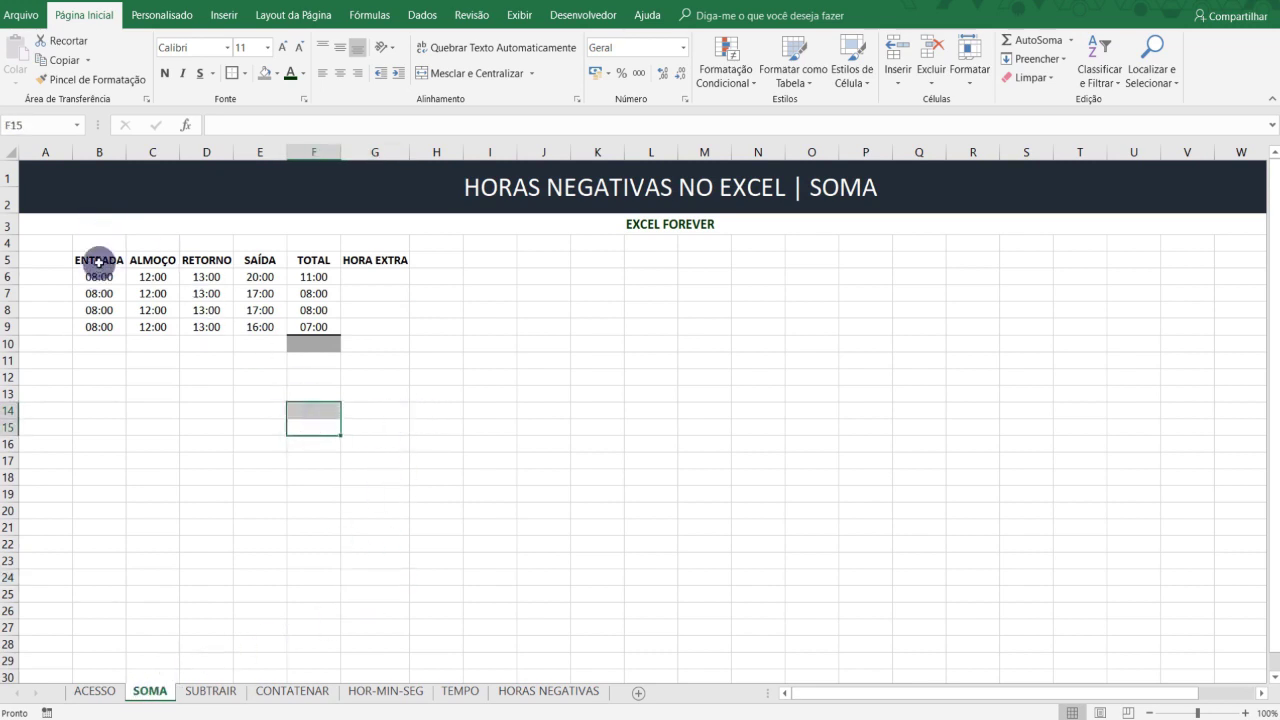
pyautogui.moveTo(99, 261); pyautogui.dragTo(324, 321)
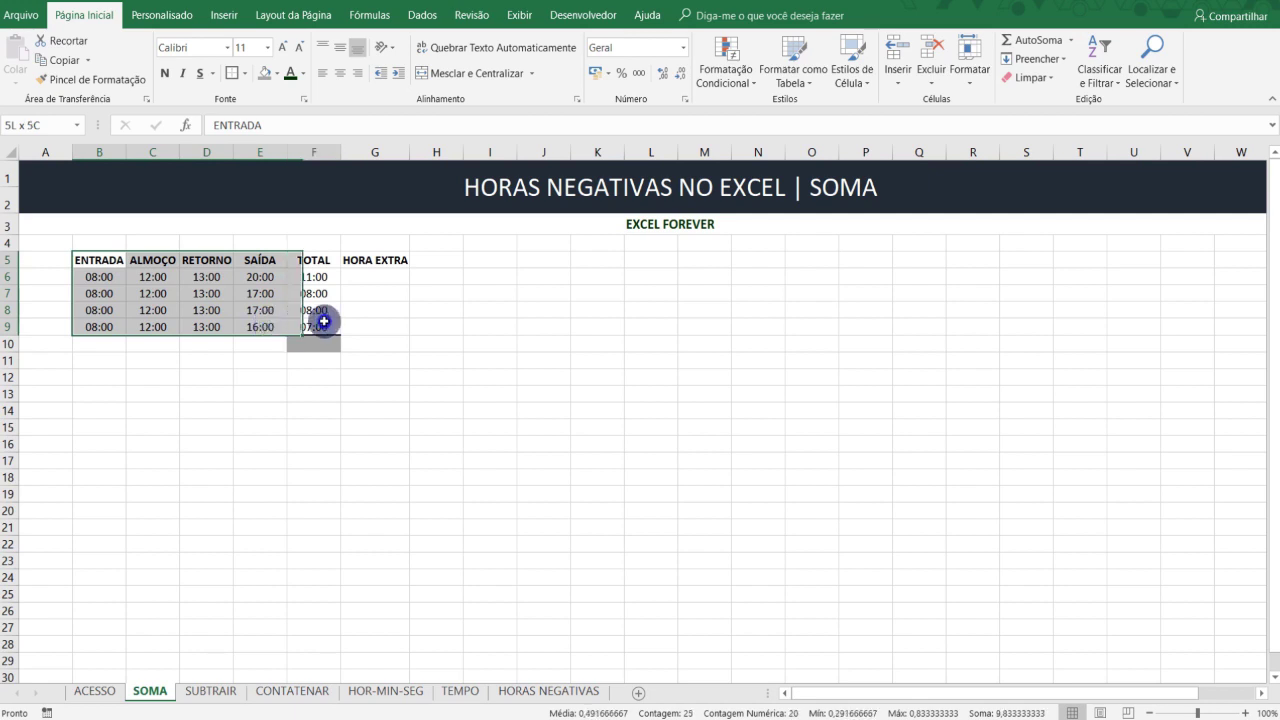
pyautogui.moveTo(324, 321); pyautogui.dragTo(320, 318)
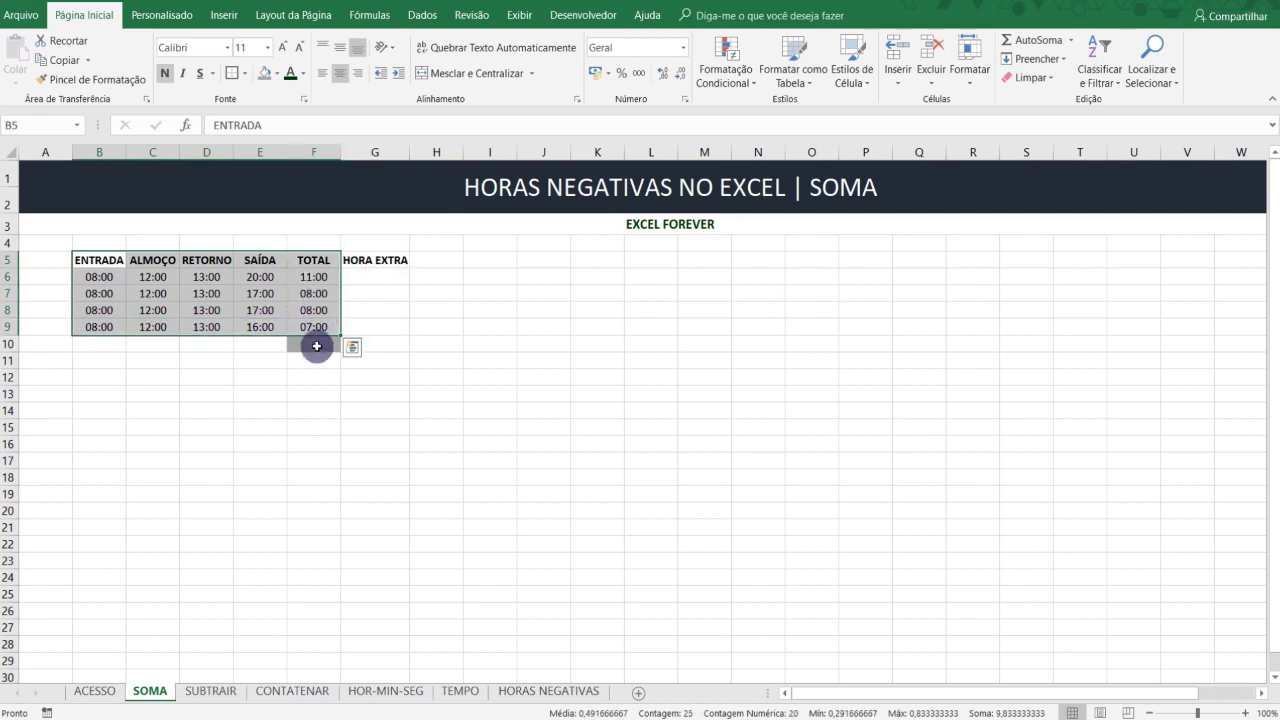
pyautogui.click(317, 346)
pyautogui.click(436, 430)
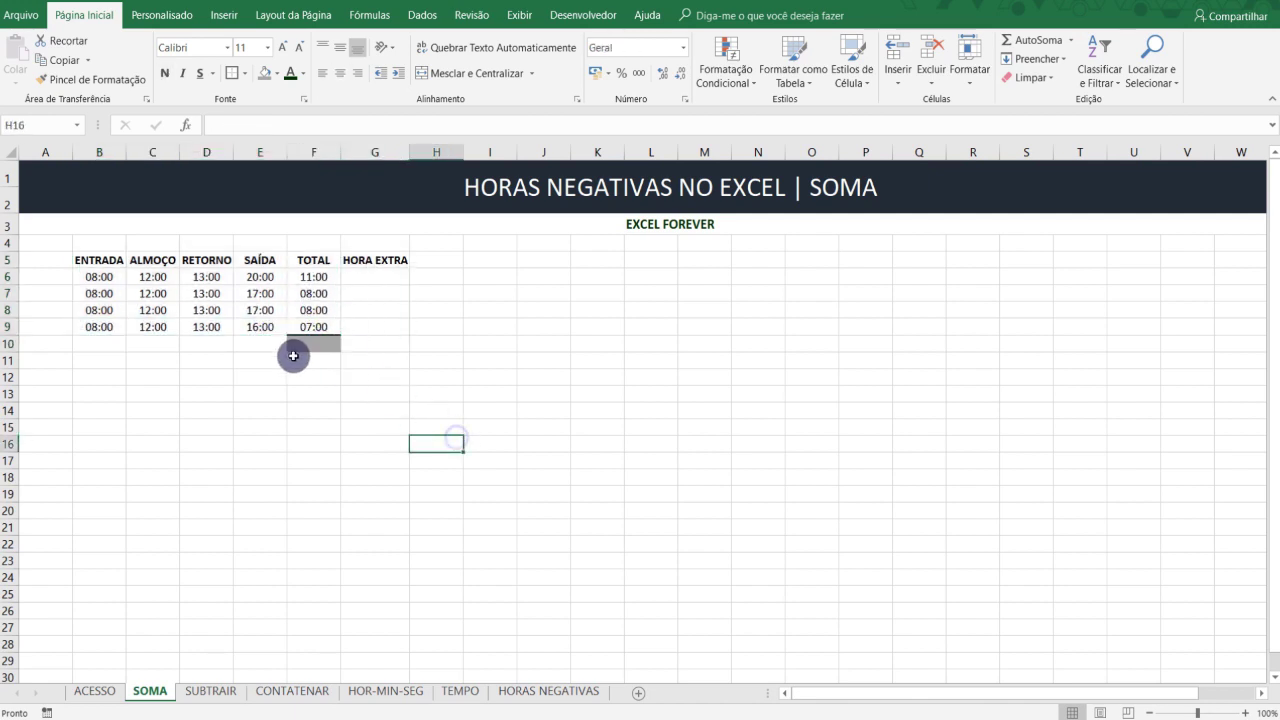
pyautogui.click(306, 346)
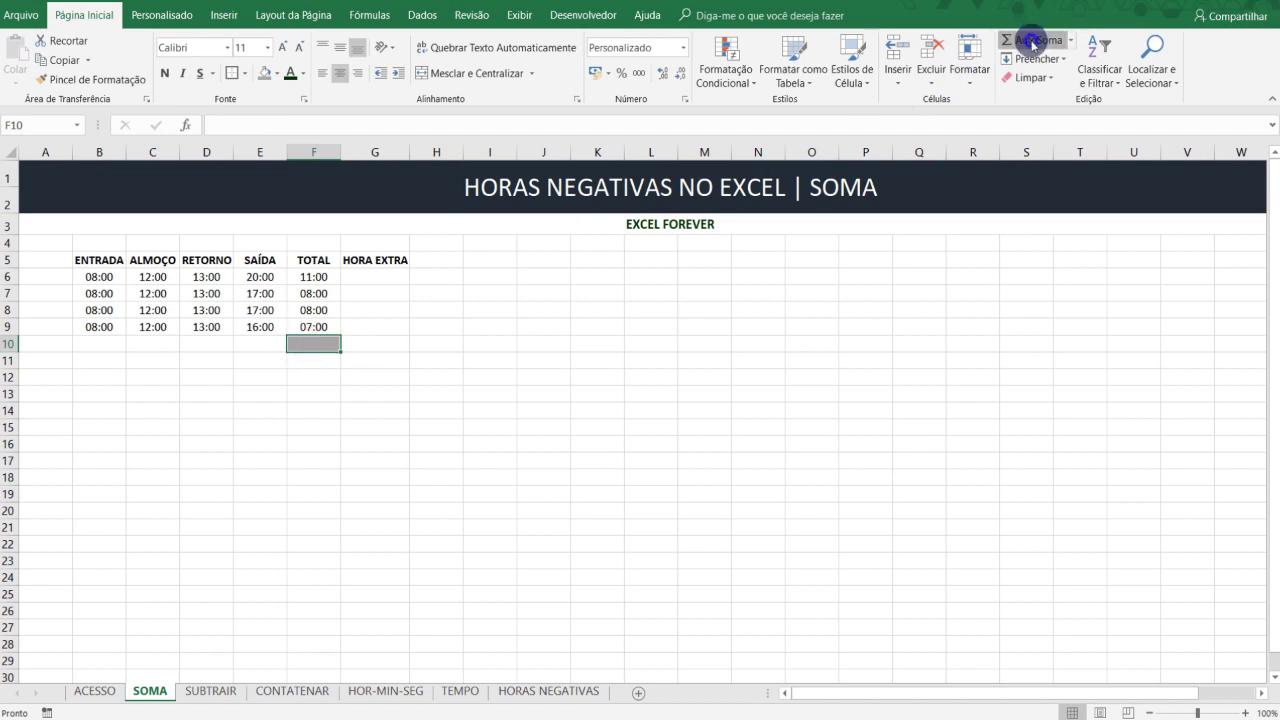
# Step: Sum F6:F9 into F10 with AutoSoma, redoing it with Alt+= and AutoSoma again
pyautogui.click(1032, 42)
pyautogui.press('Return')
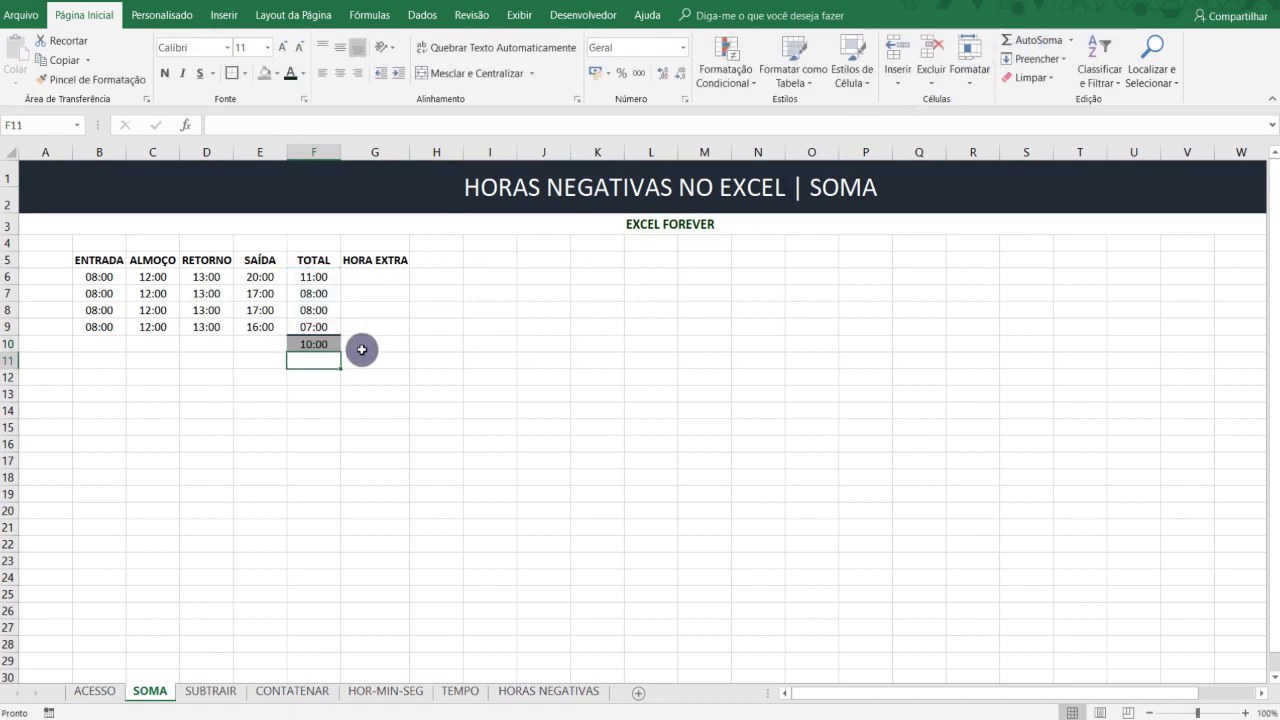
pyautogui.click(310, 345)
pyautogui.press('Delete')
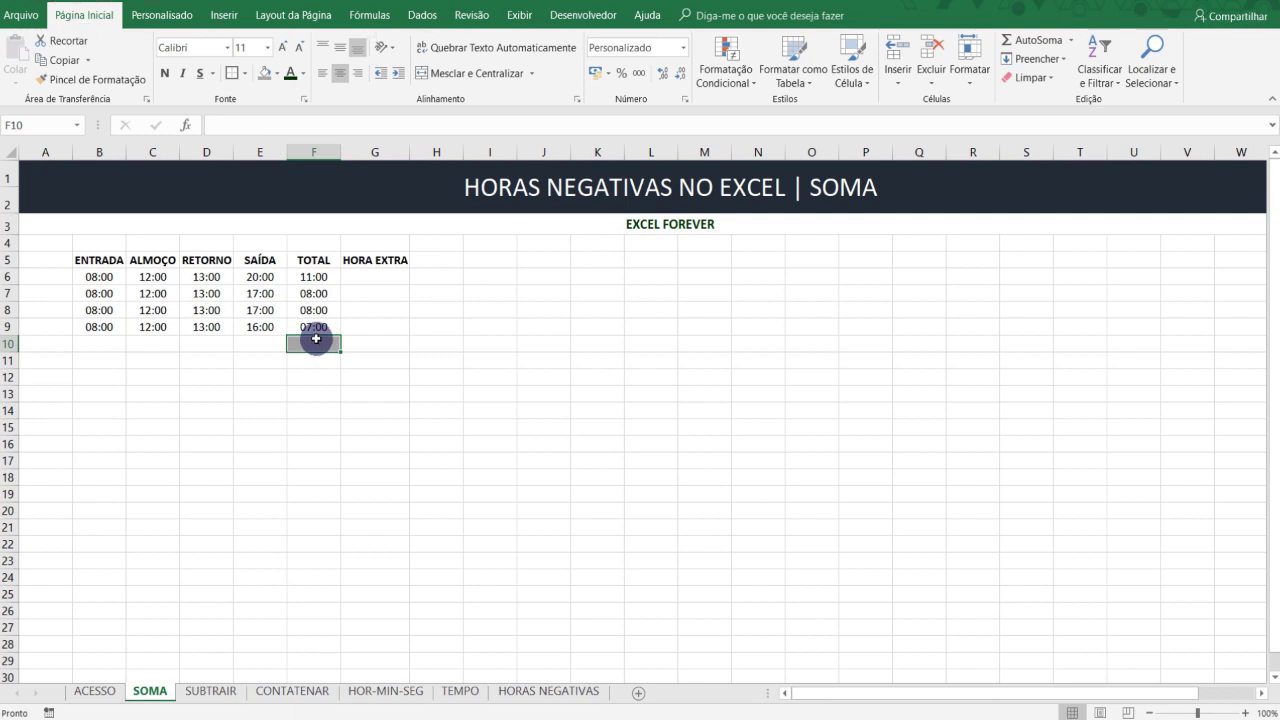
pyautogui.hotkey('alt', '=')
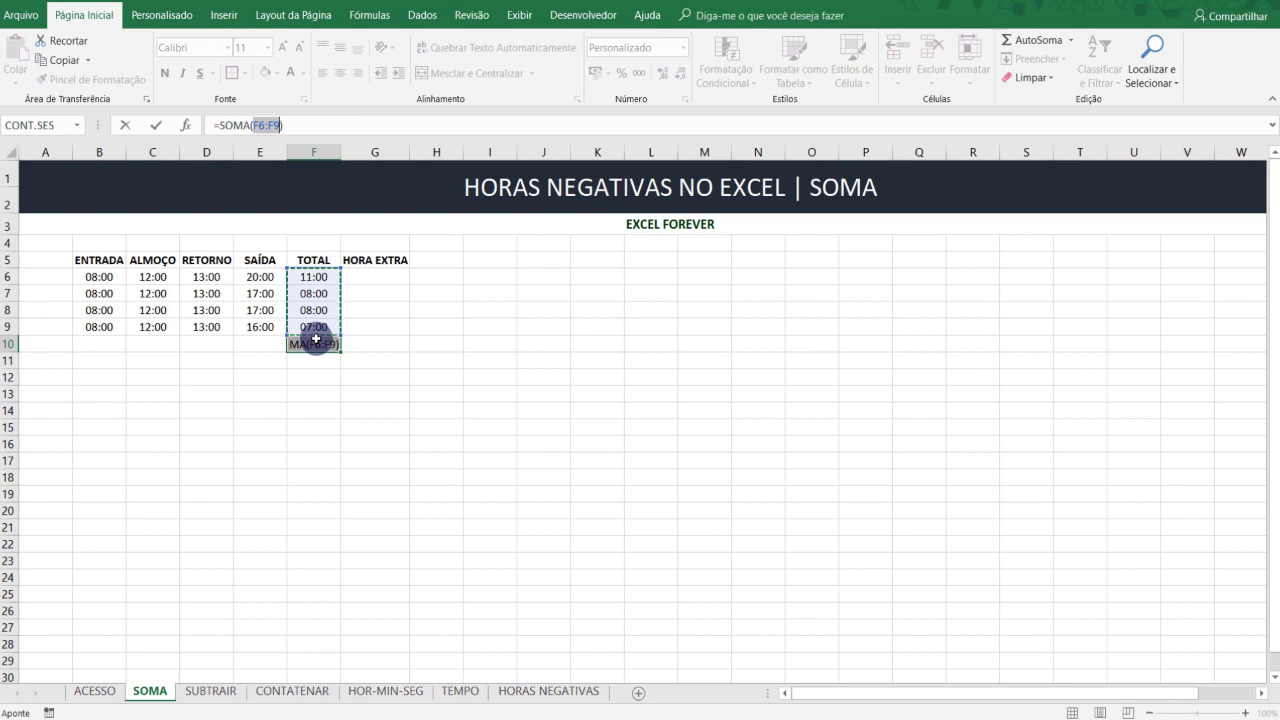
pyautogui.press('Return')
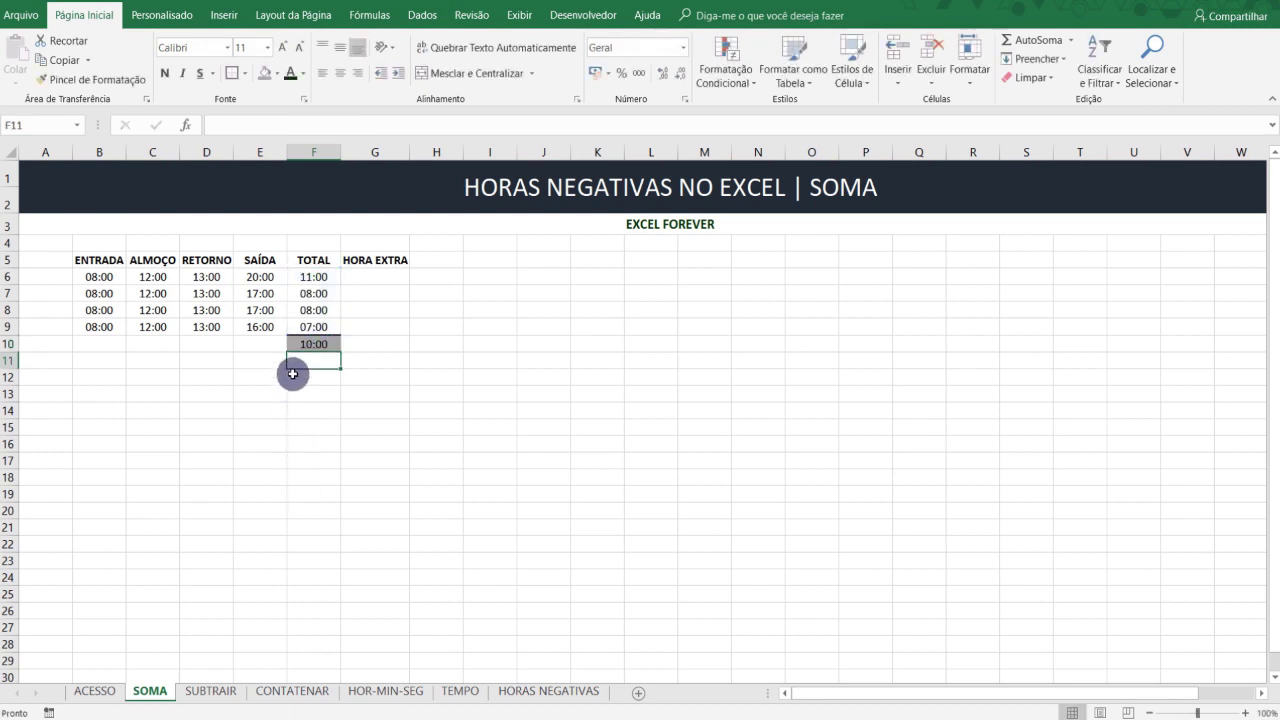
pyautogui.click(309, 344)
pyautogui.press('Delete')
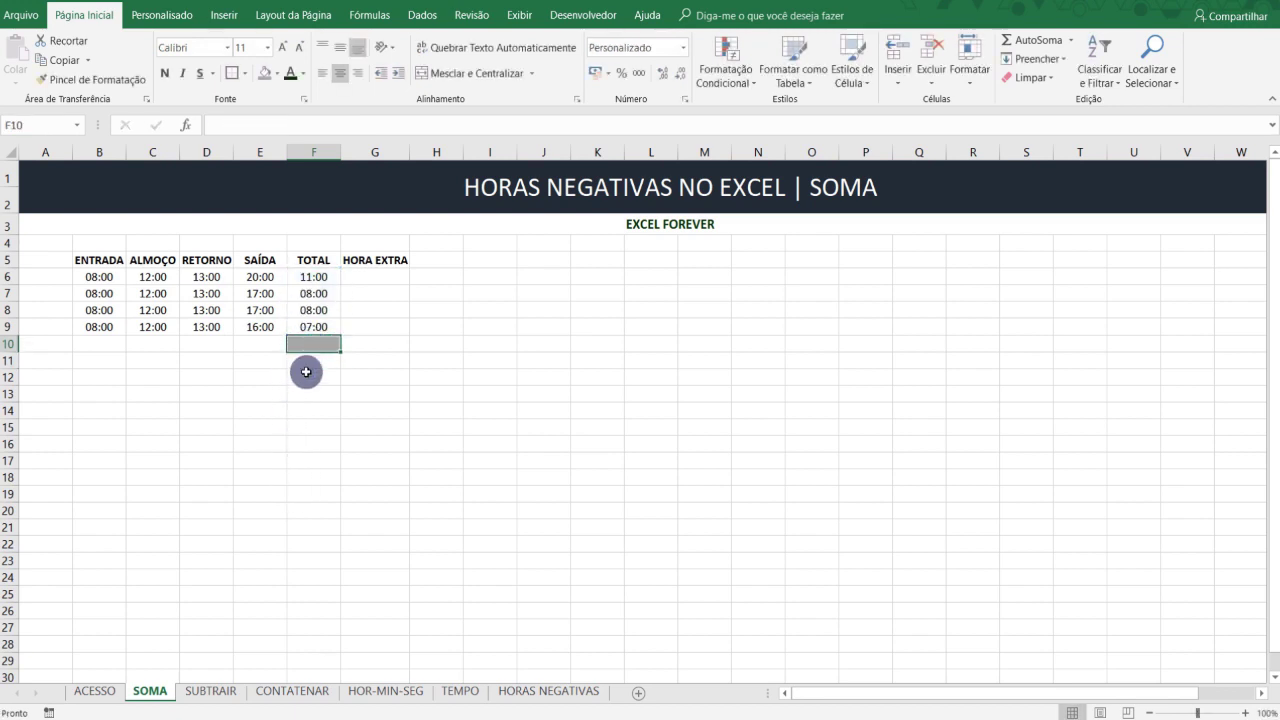
pyautogui.click(1030, 43)
pyautogui.press('Return')
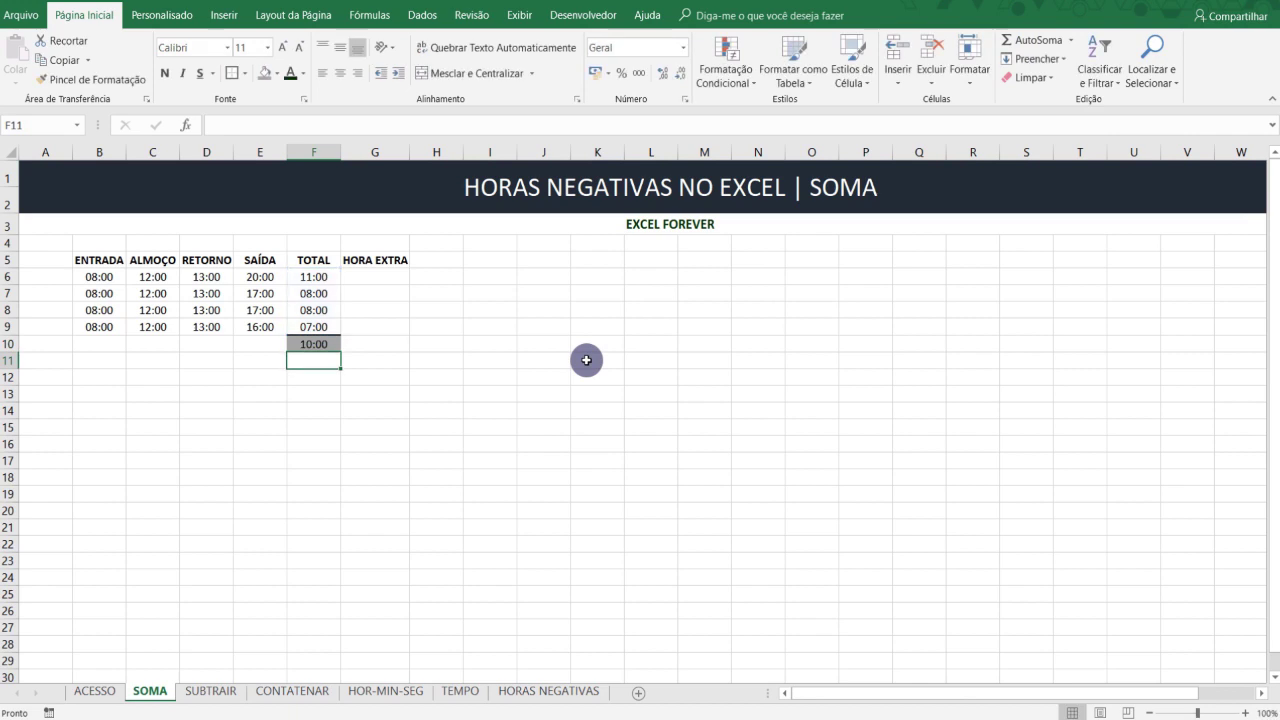
# Step: Review the daily totals F6:F9 against the F10 total showing 10:00
pyautogui.click(395, 410)
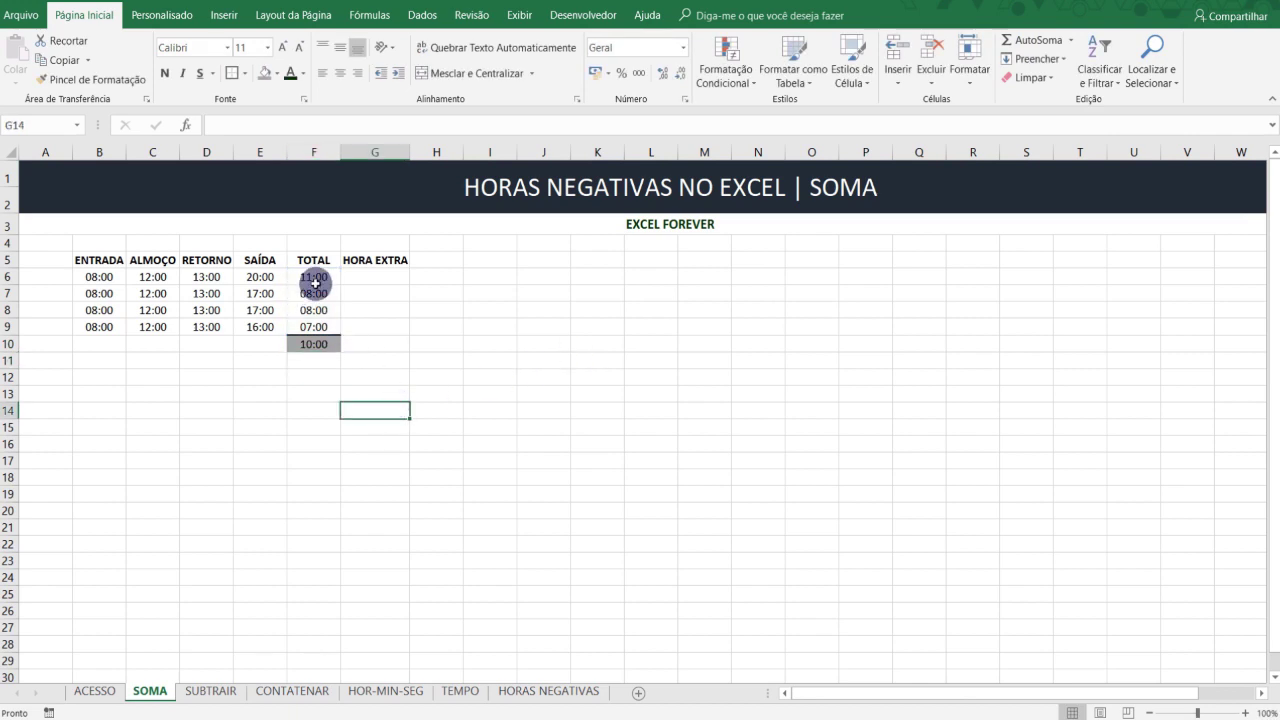
pyautogui.moveTo(315, 276); pyautogui.dragTo(314, 326)
pyautogui.click(420, 324)
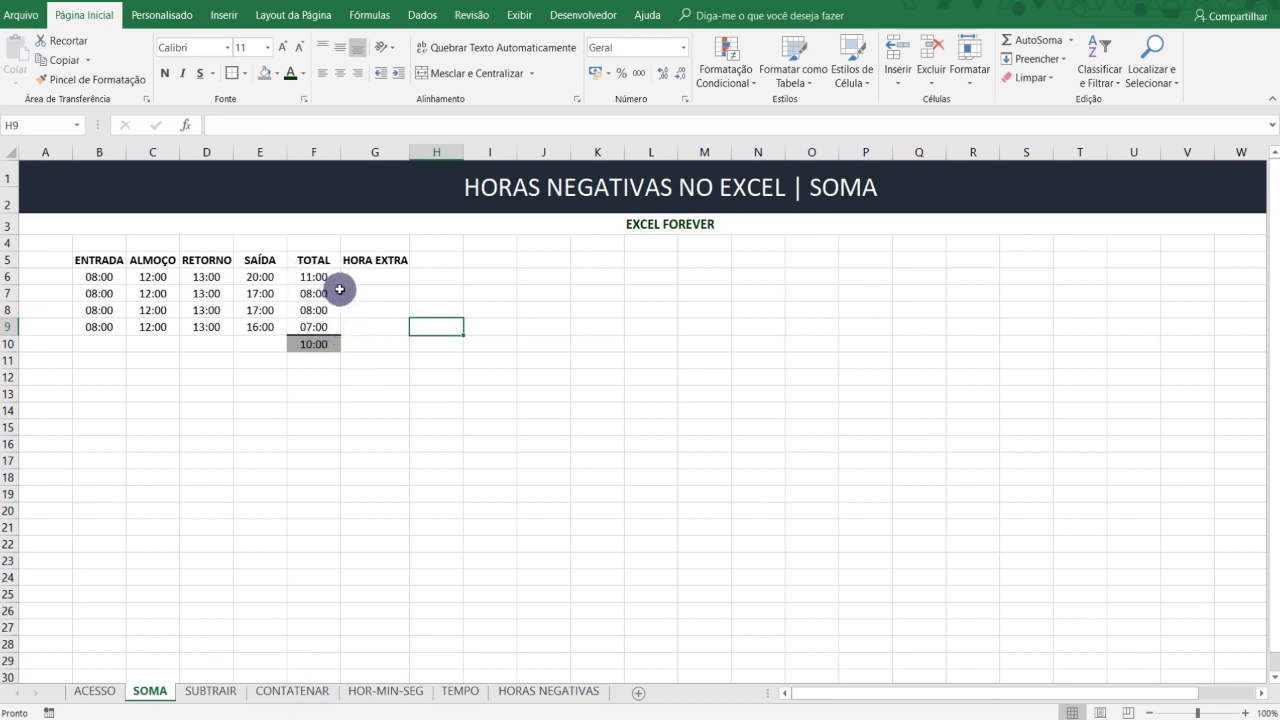
pyautogui.click(320, 344)
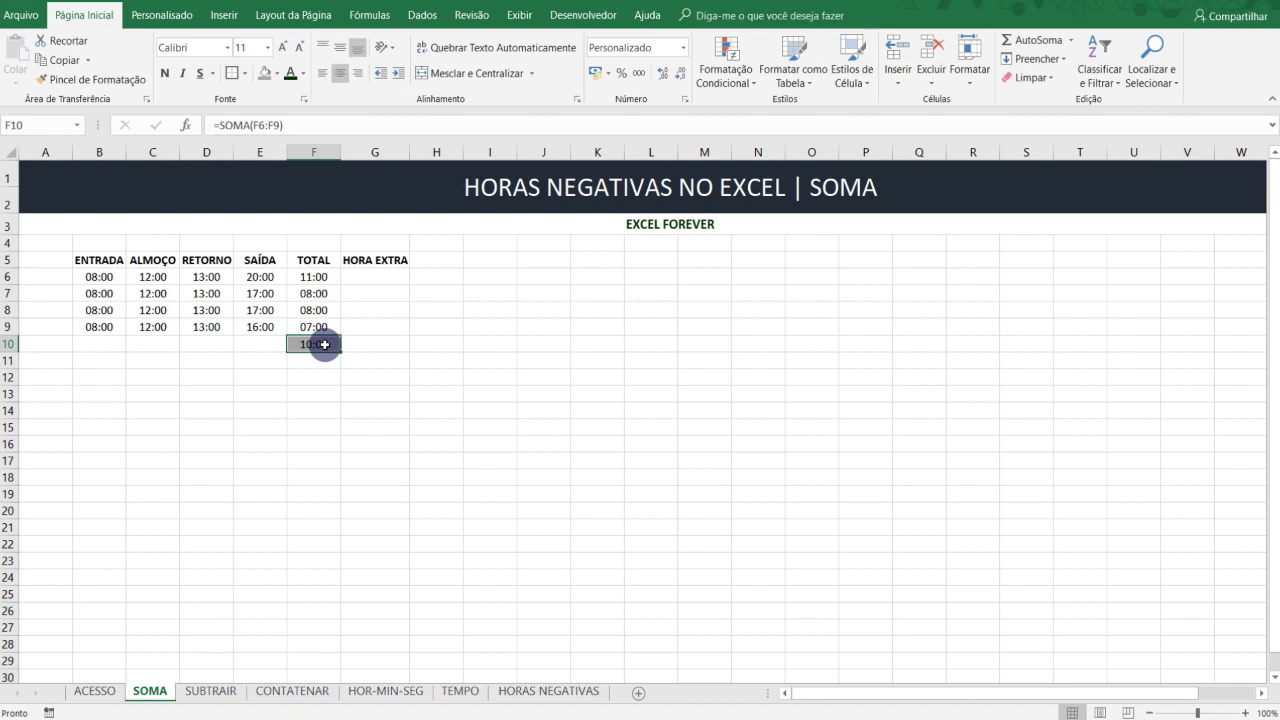
pyautogui.click(318, 359)
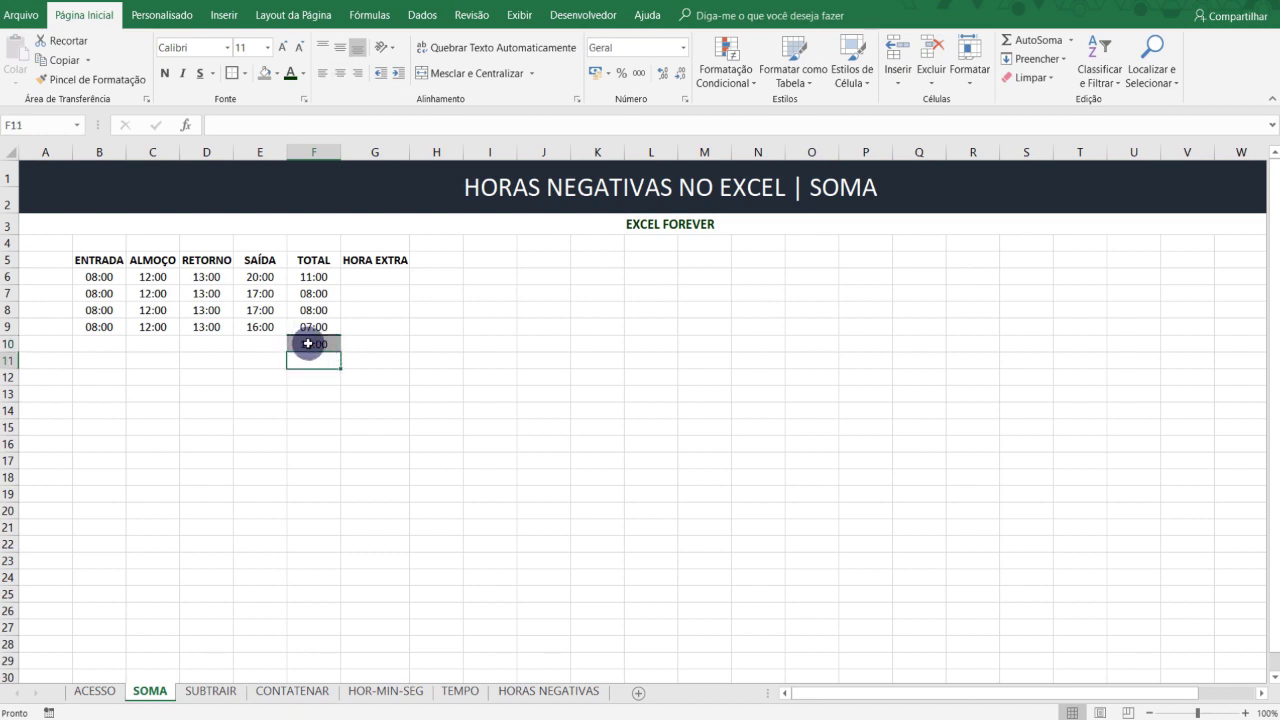
# Step: Format F10 with the 37:30:55 Hora type so the sum reads 34:00:00
pyautogui.rightClick(308, 343)
pyautogui.click(320, 634)
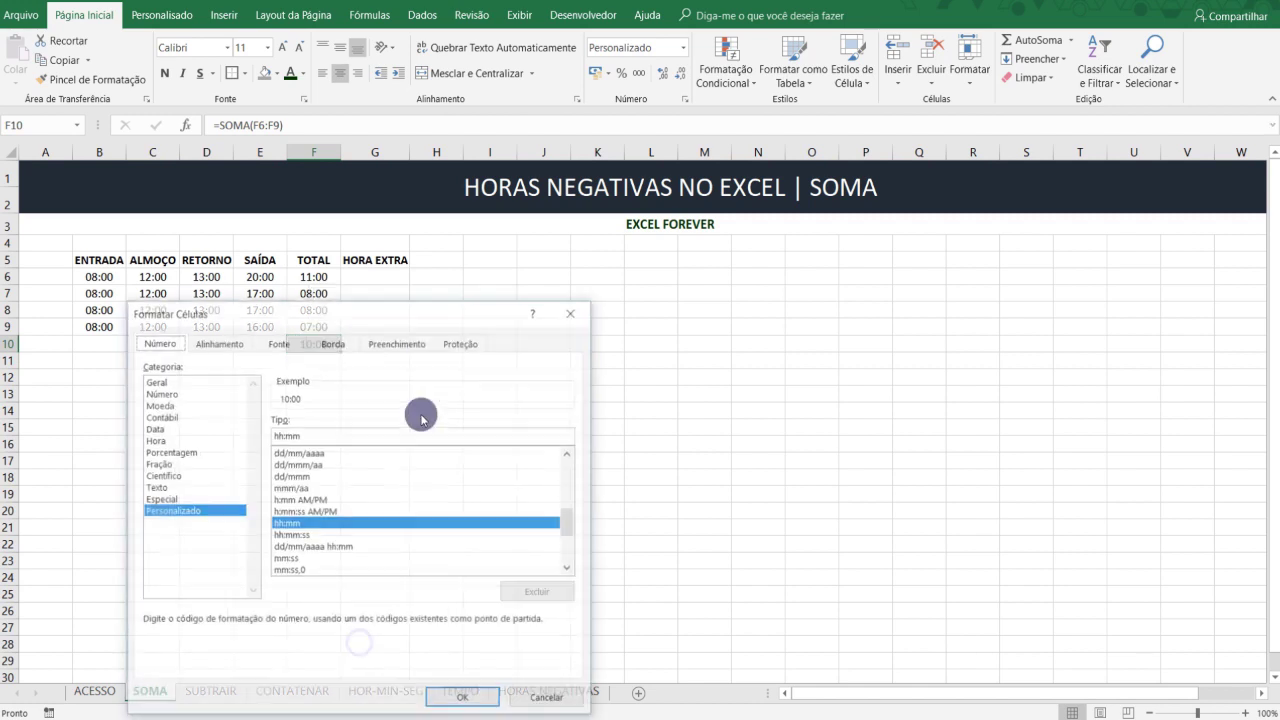
pyautogui.click(158, 441)
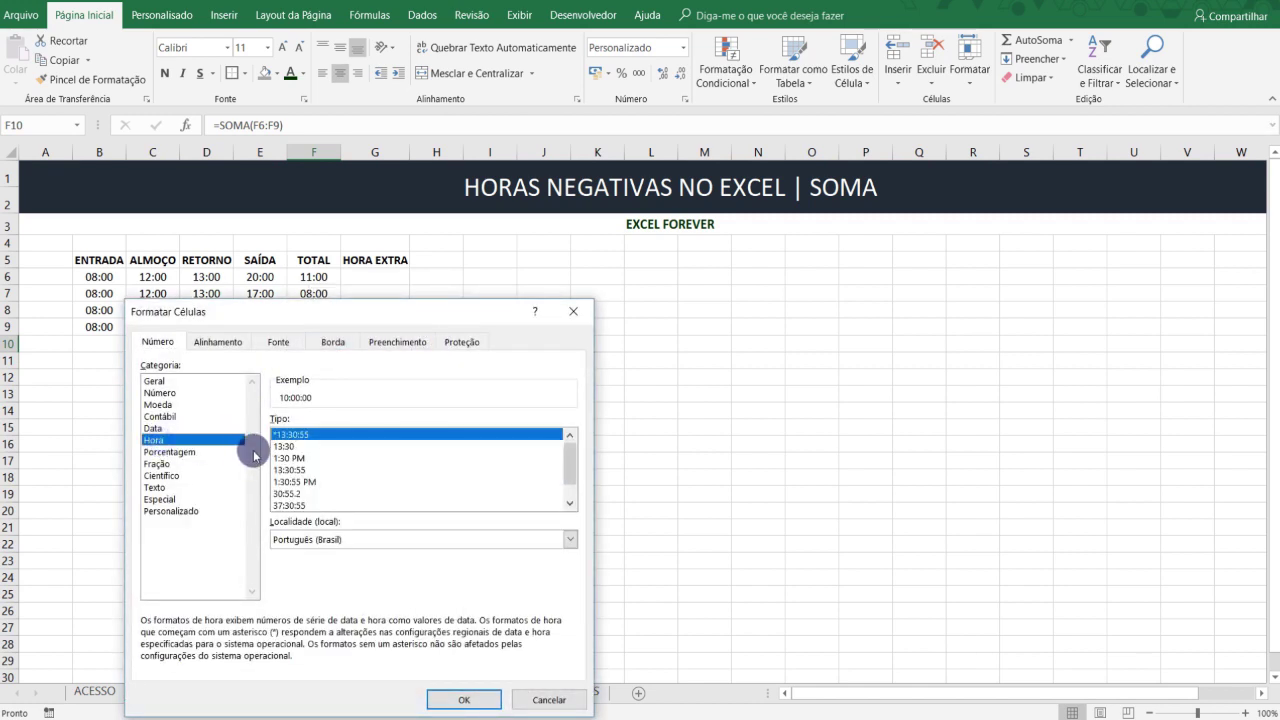
pyautogui.moveTo(571, 457); pyautogui.dragTo(573, 483)
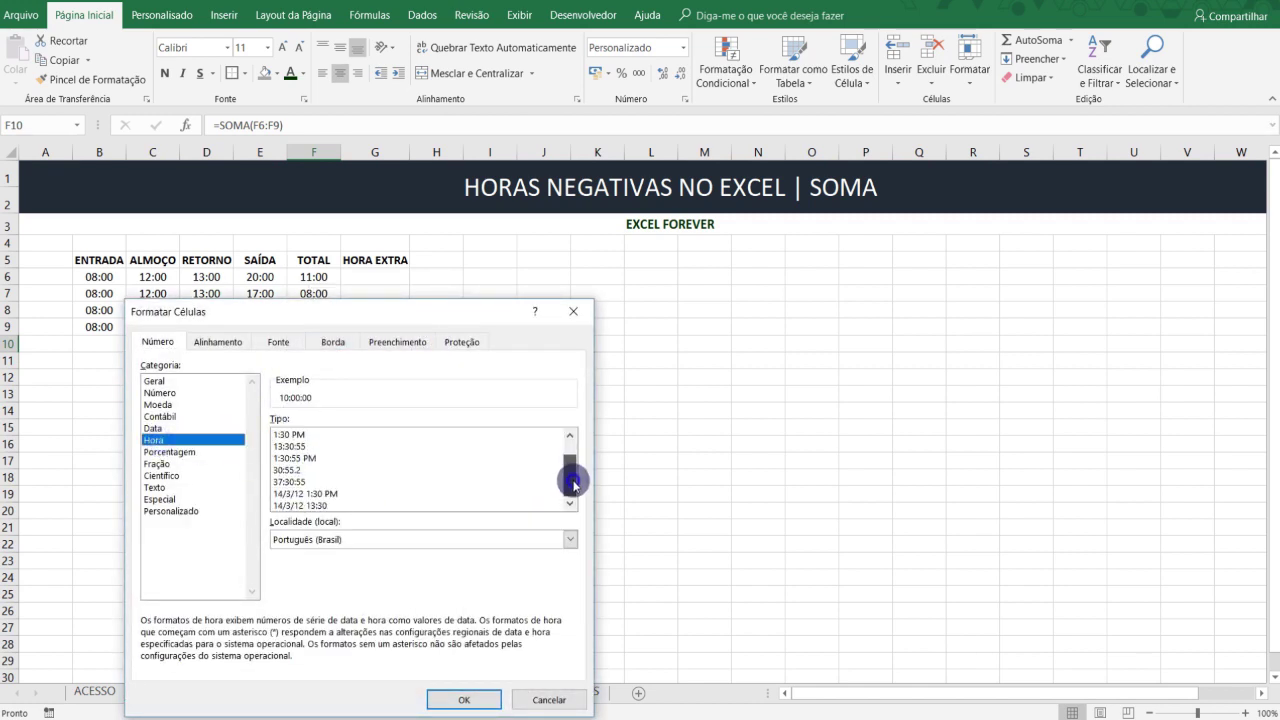
pyautogui.click(285, 482)
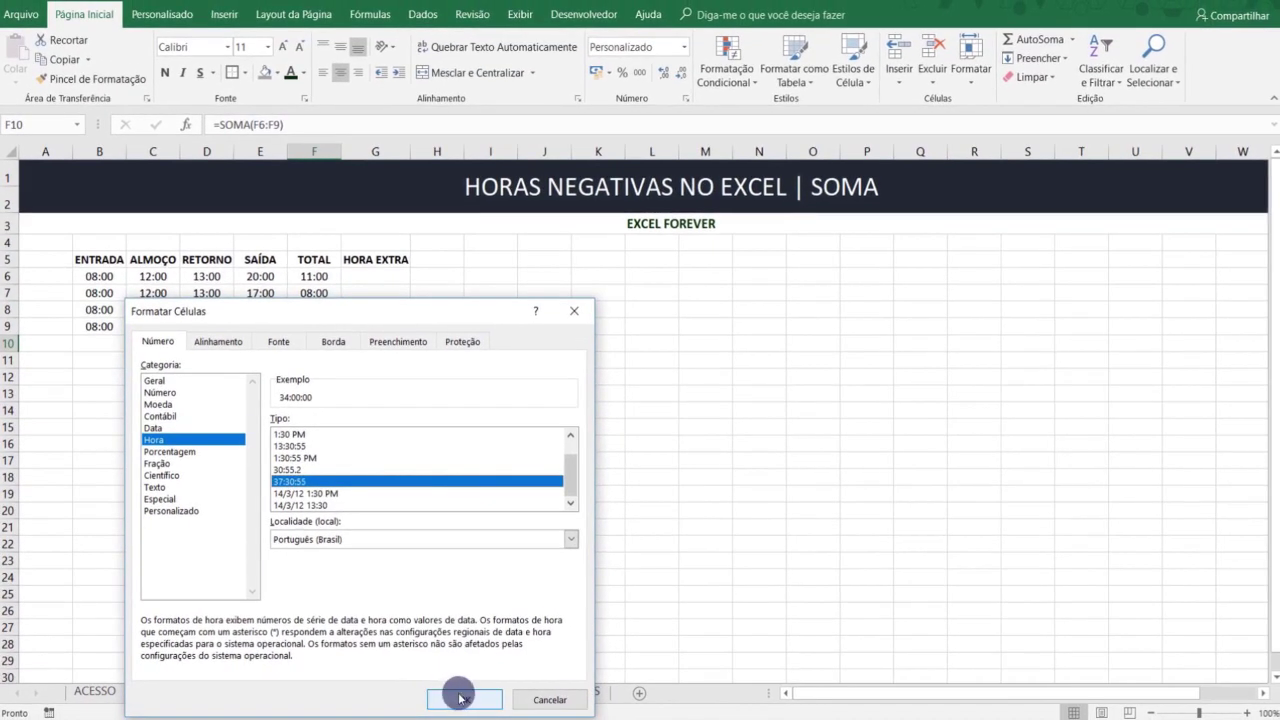
pyautogui.click(461, 700)
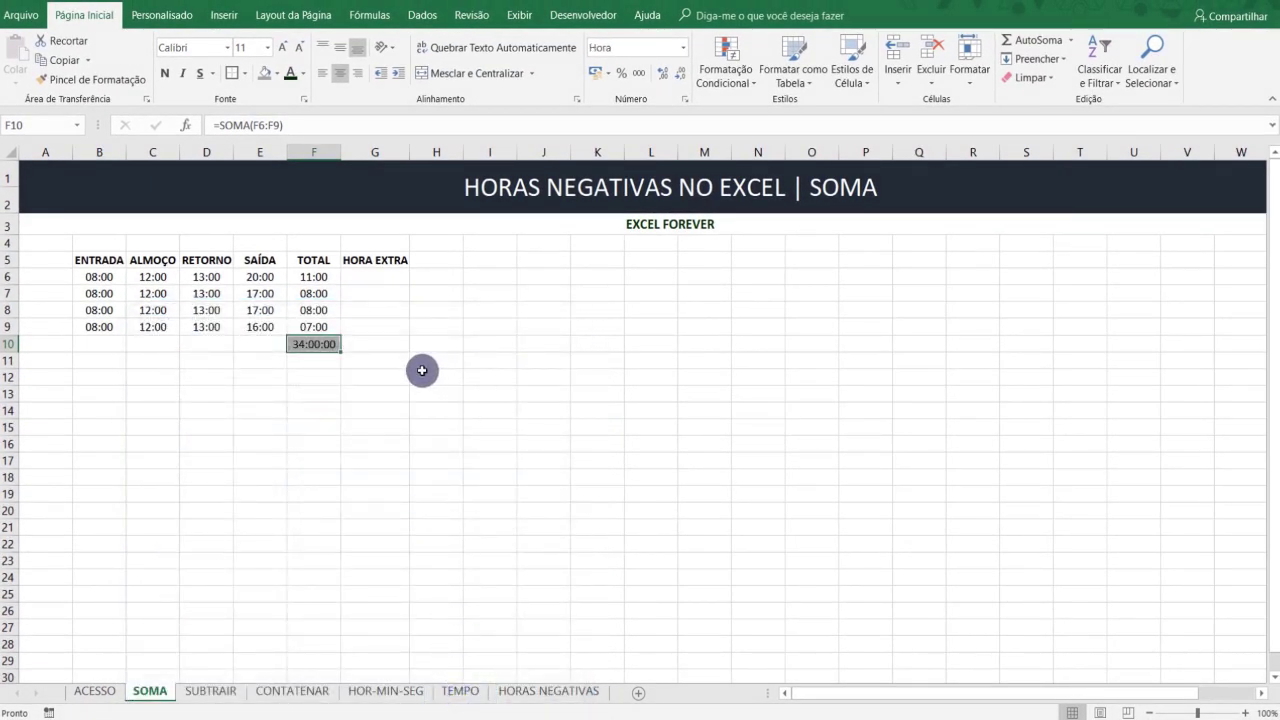
# Step: Review the F6:F9 totals and F10, then go to cell F6 on the SUBTRAIR sheet
pyautogui.click(368, 392)
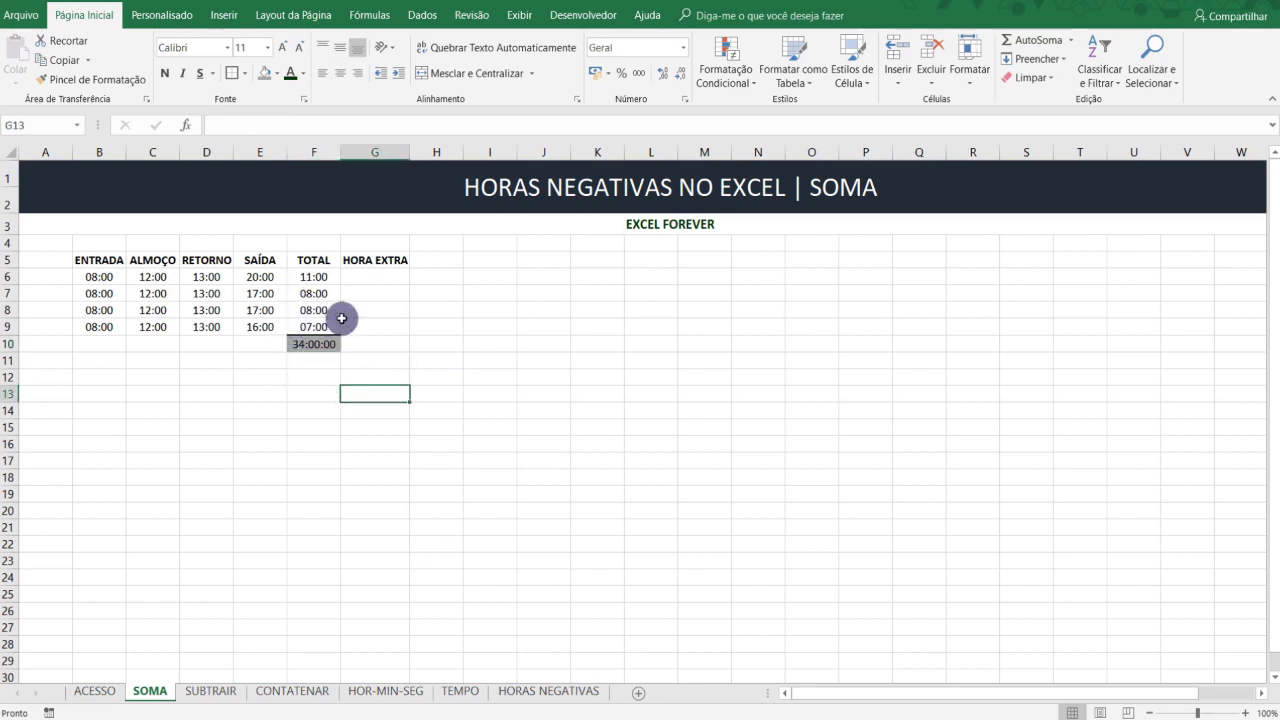
pyautogui.click(305, 344)
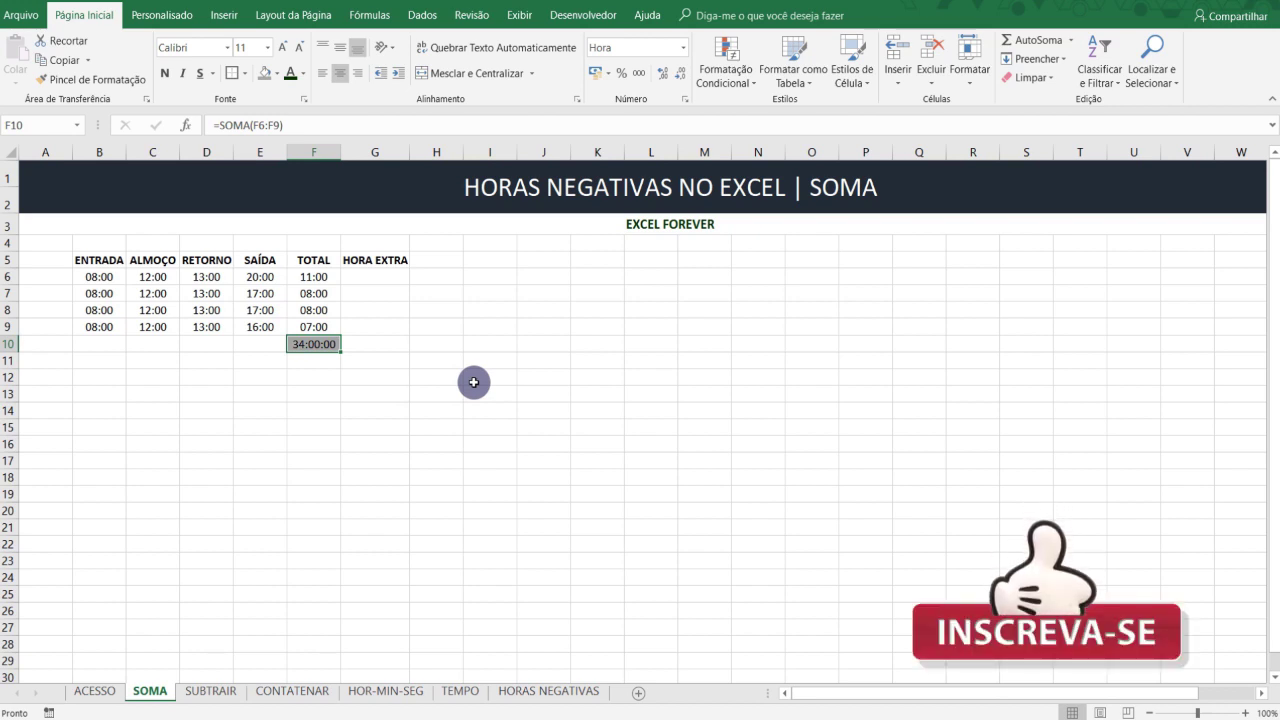
pyautogui.moveTo(313, 277); pyautogui.dragTo(311, 325)
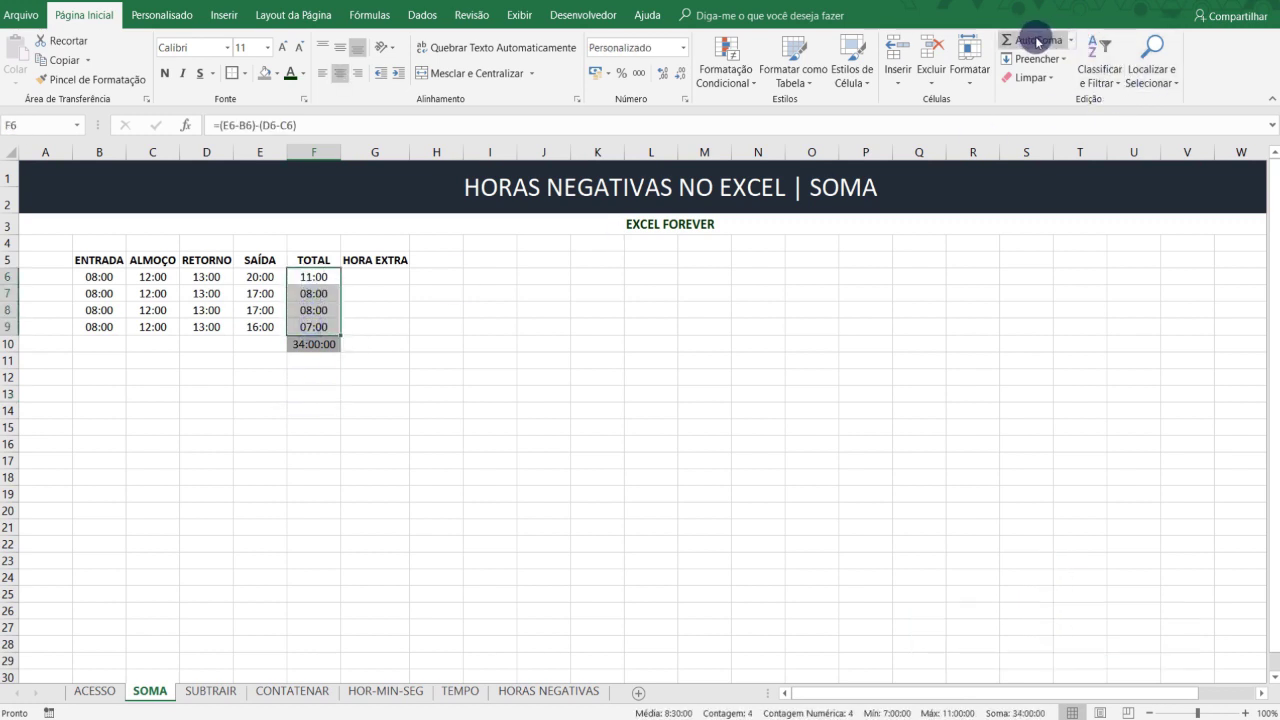
pyautogui.click(490, 393)
pyautogui.click(311, 345)
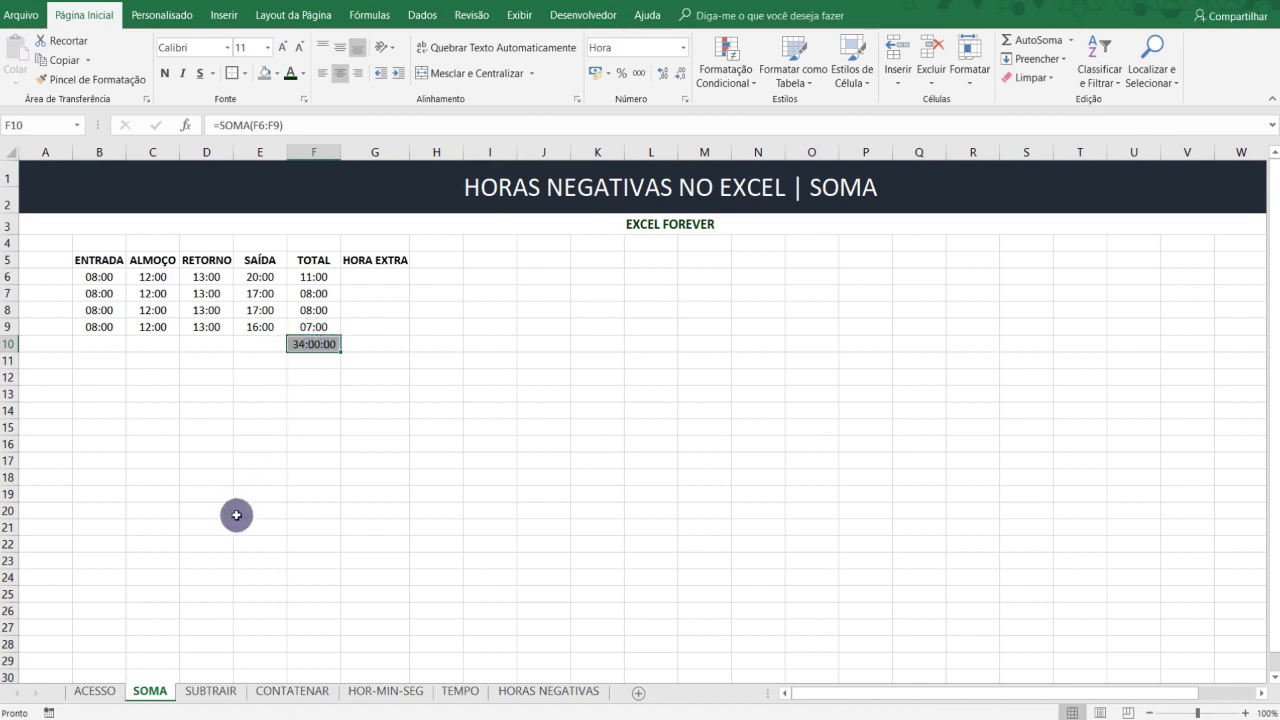
pyautogui.hotkey('ctrl', 'pagedown')
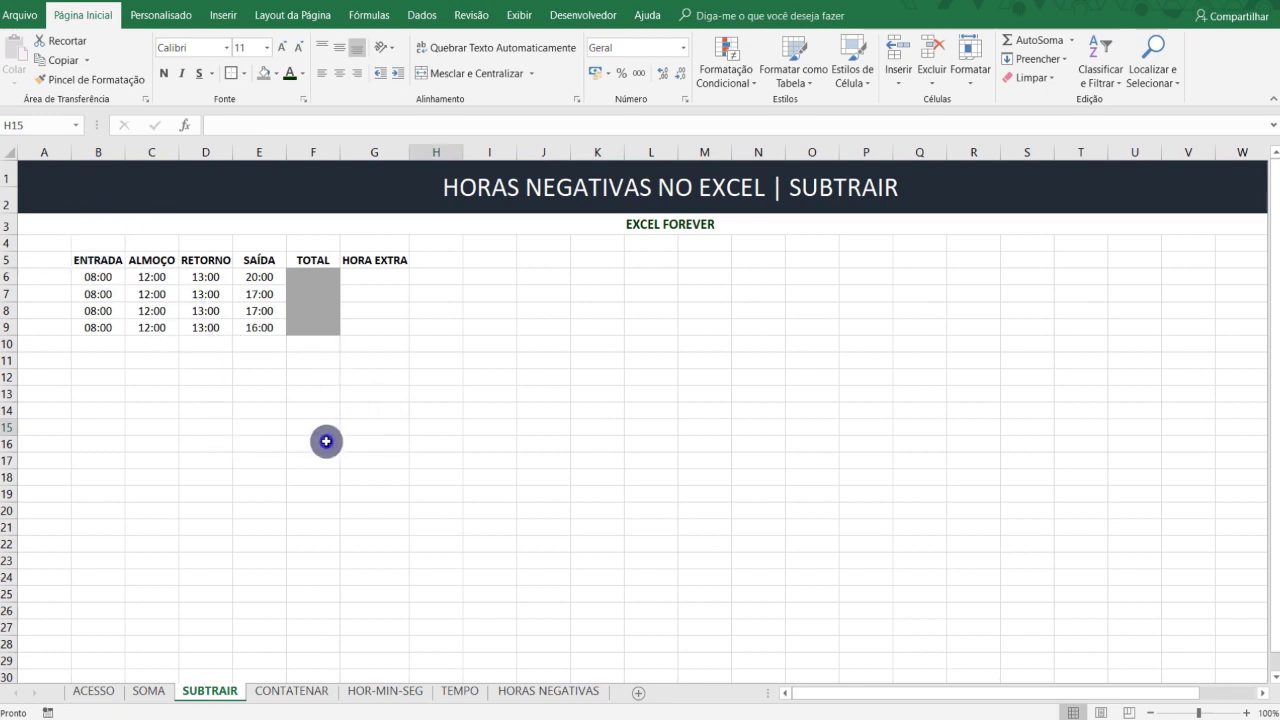
pyautogui.click(319, 273)
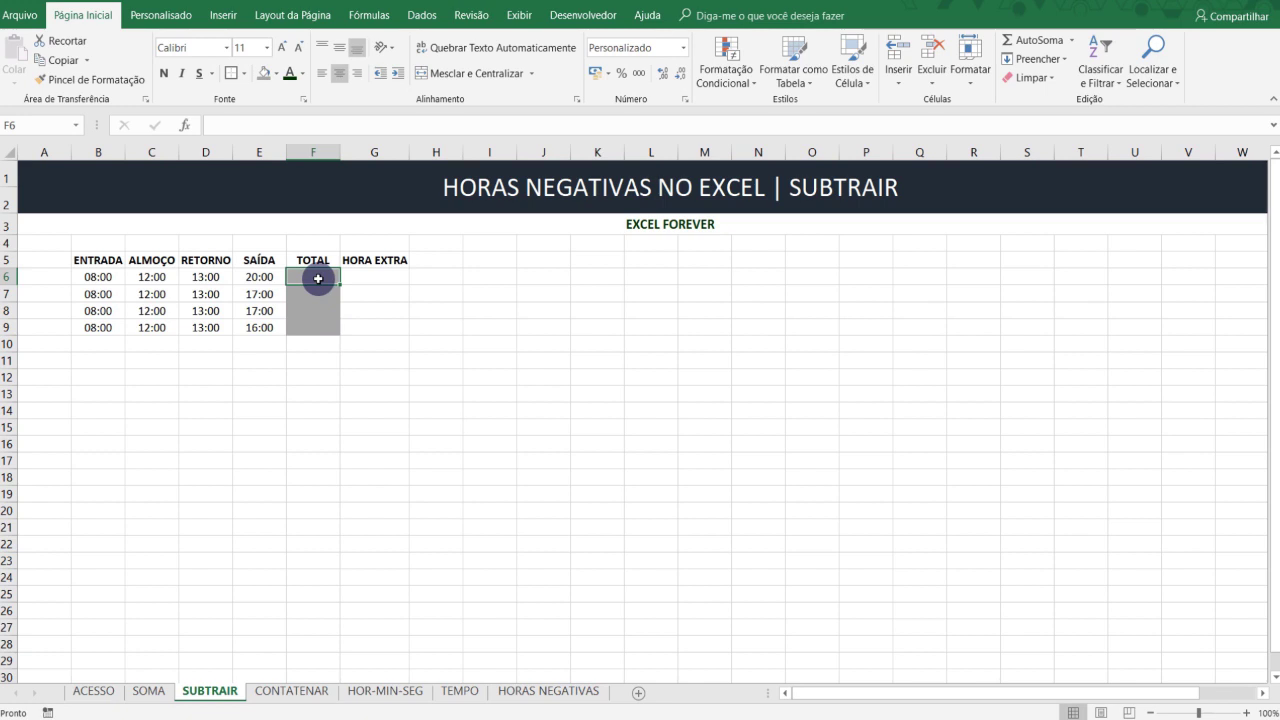
# Step: Enter =(E6-B6)-(D6-C6) in F6 so it shows 11:00 worked hours
pyautogui.write('=(')
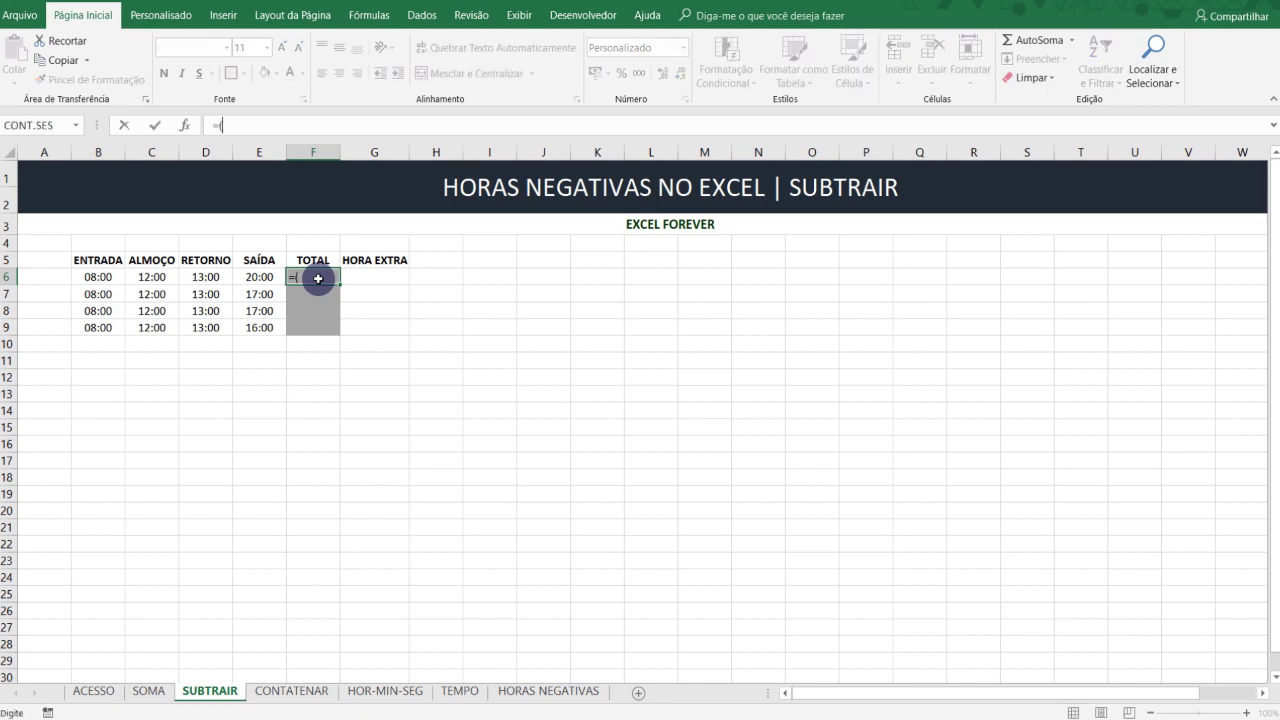
pyautogui.click(257, 277)
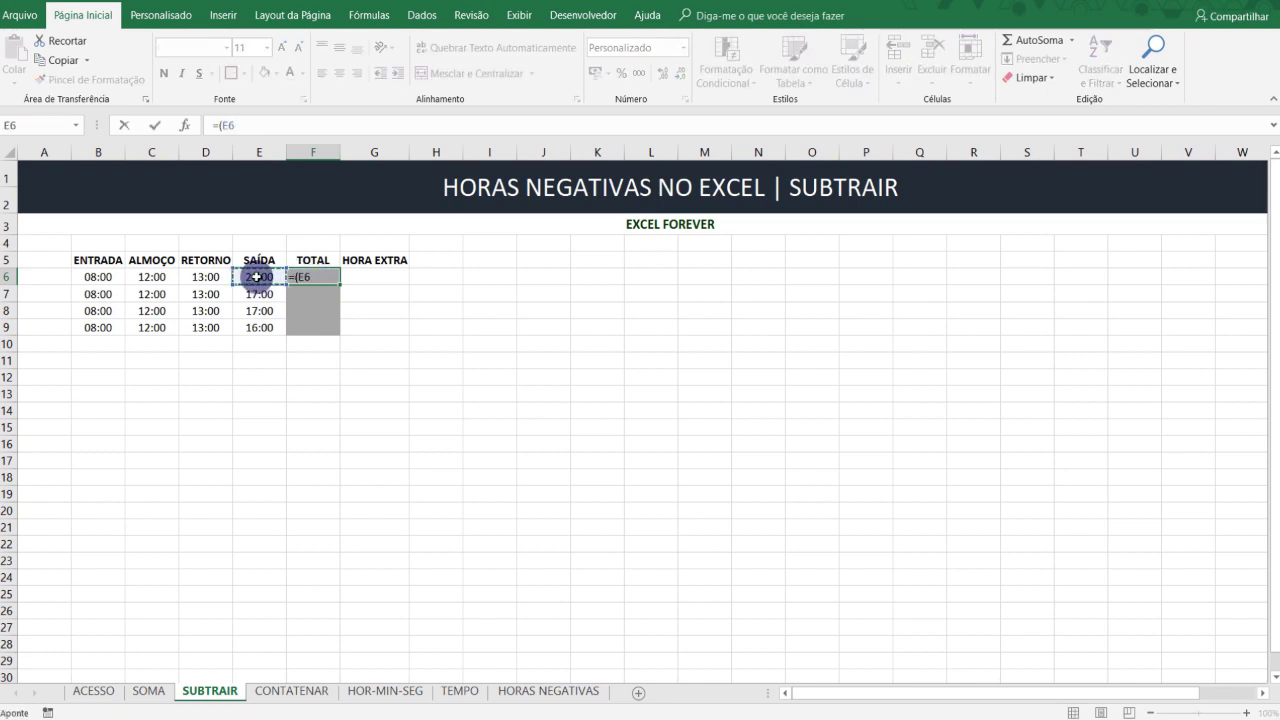
pyautogui.write('-')
pyautogui.click(96, 277)
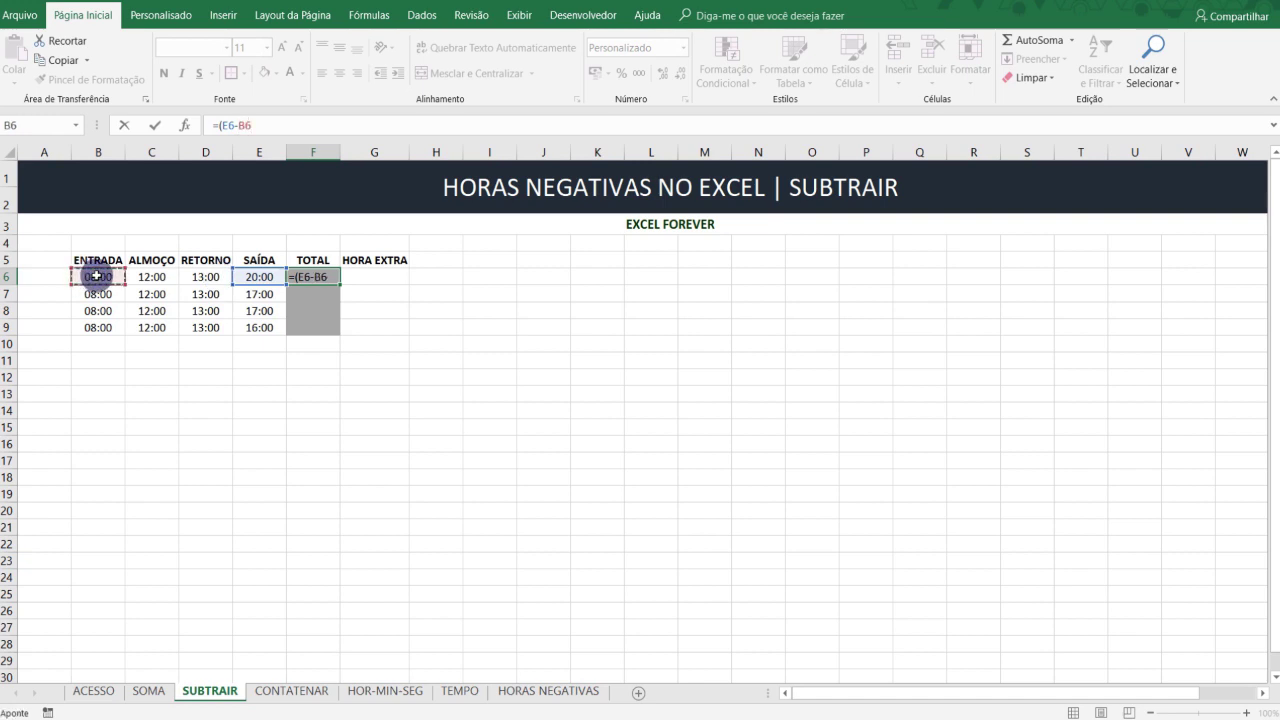
pyautogui.write('-(')
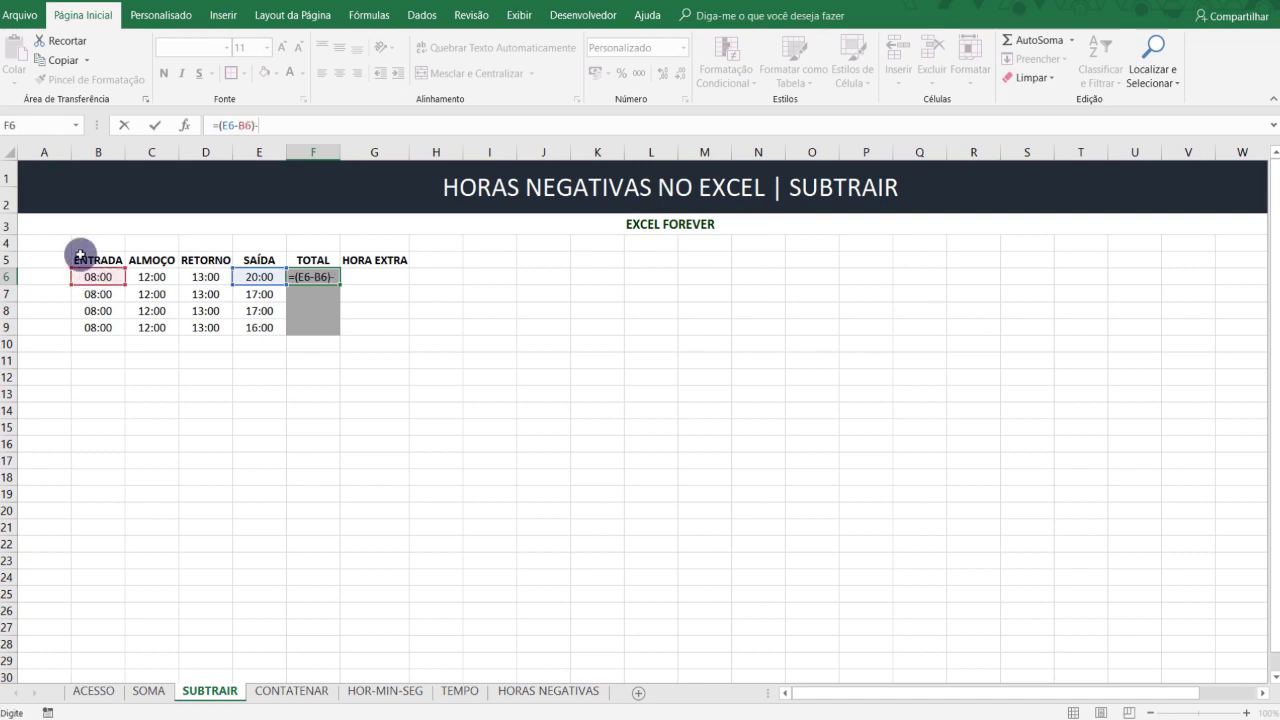
pyautogui.click(202, 274)
pyautogui.write('-')
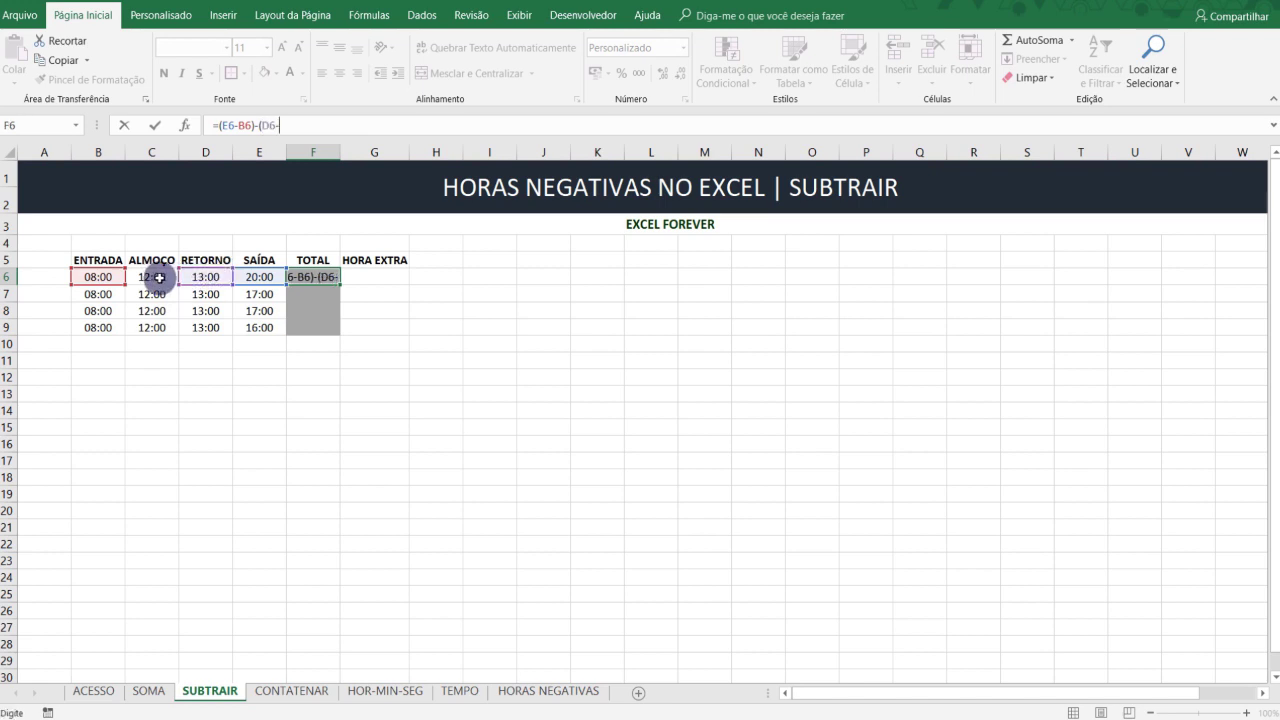
pyautogui.click(155, 278)
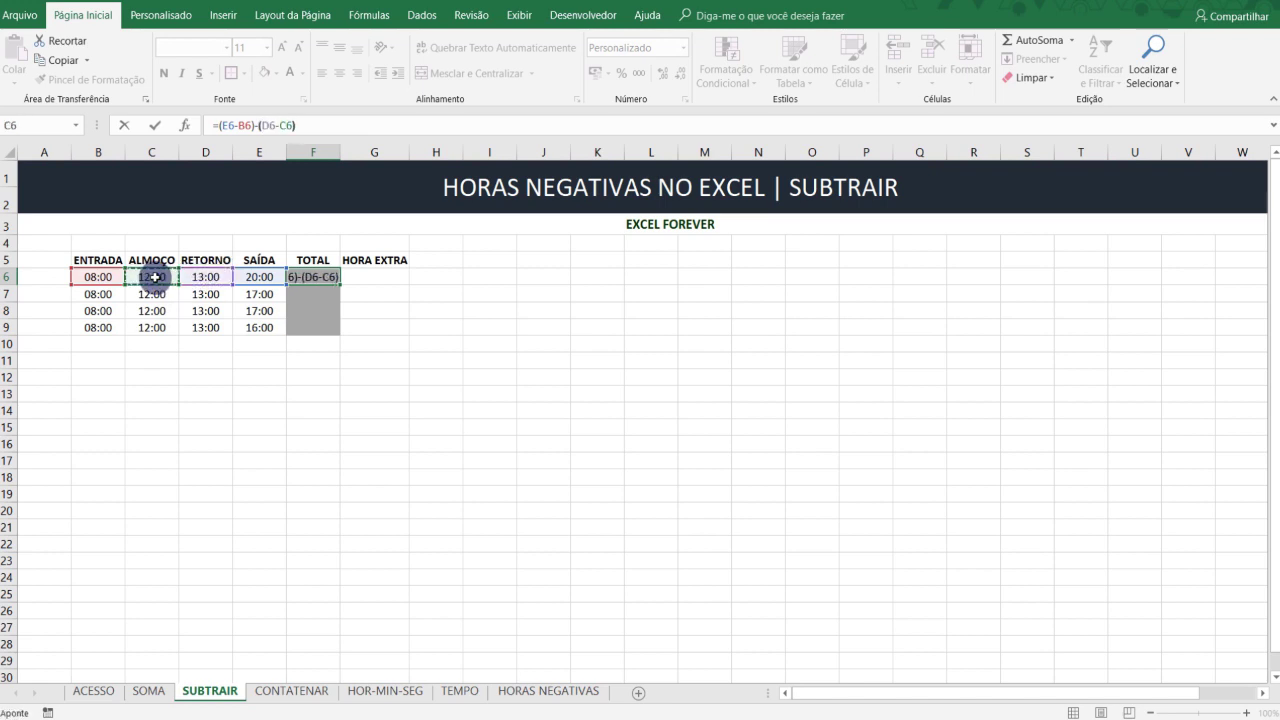
pyautogui.press('Return')
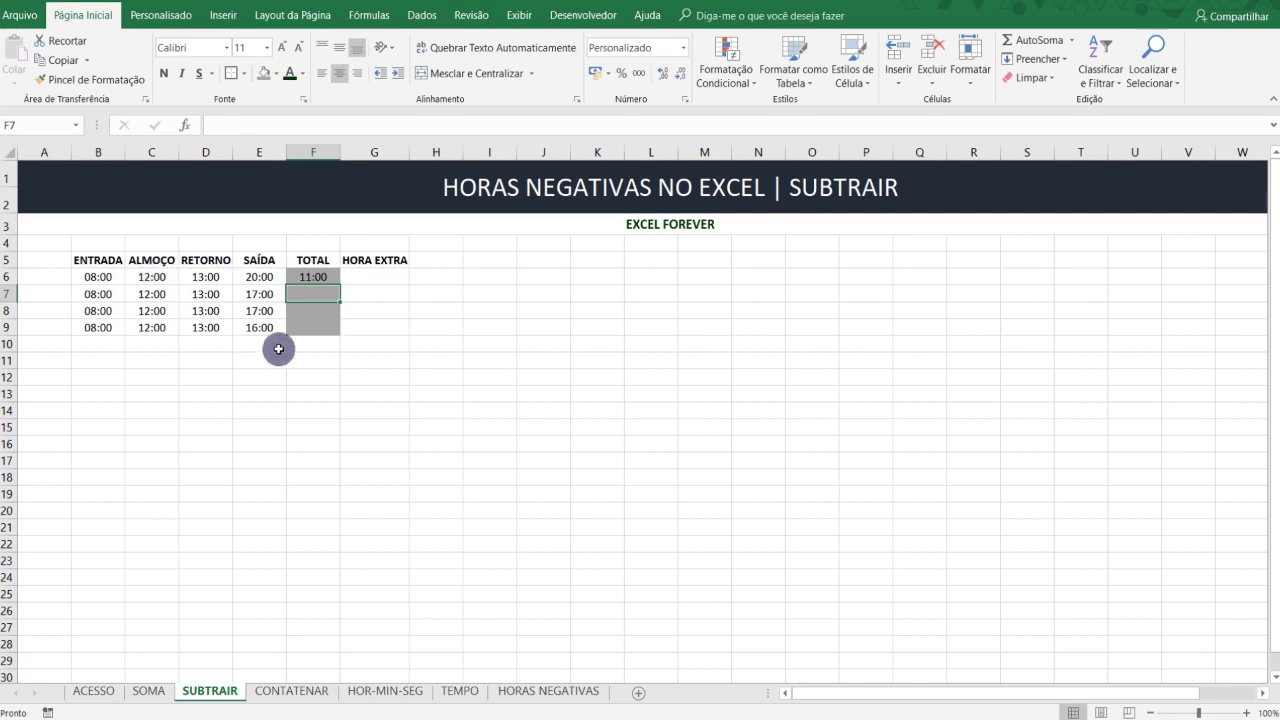
# Step: Fill the F6 formula down to F9, giving 08:00, 08:00 and 07:00
pyautogui.click(318, 276)
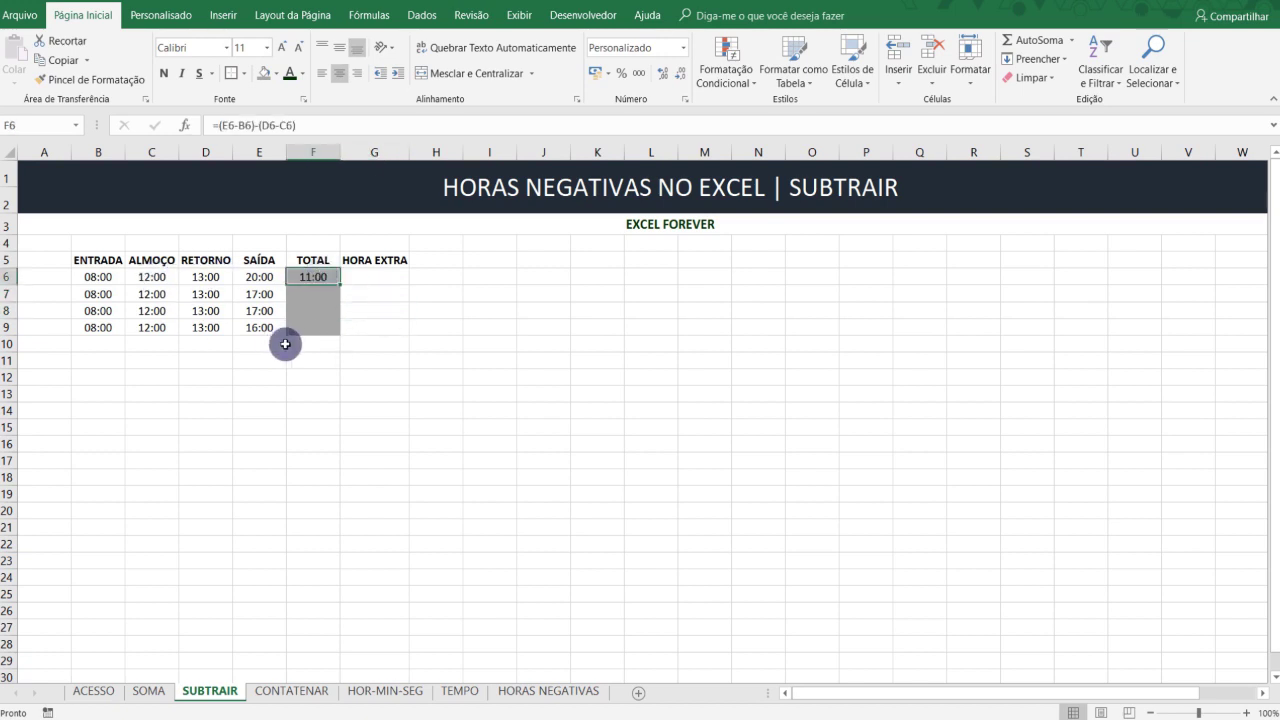
pyautogui.doubleClick(339, 285)
pyautogui.click(440, 343)
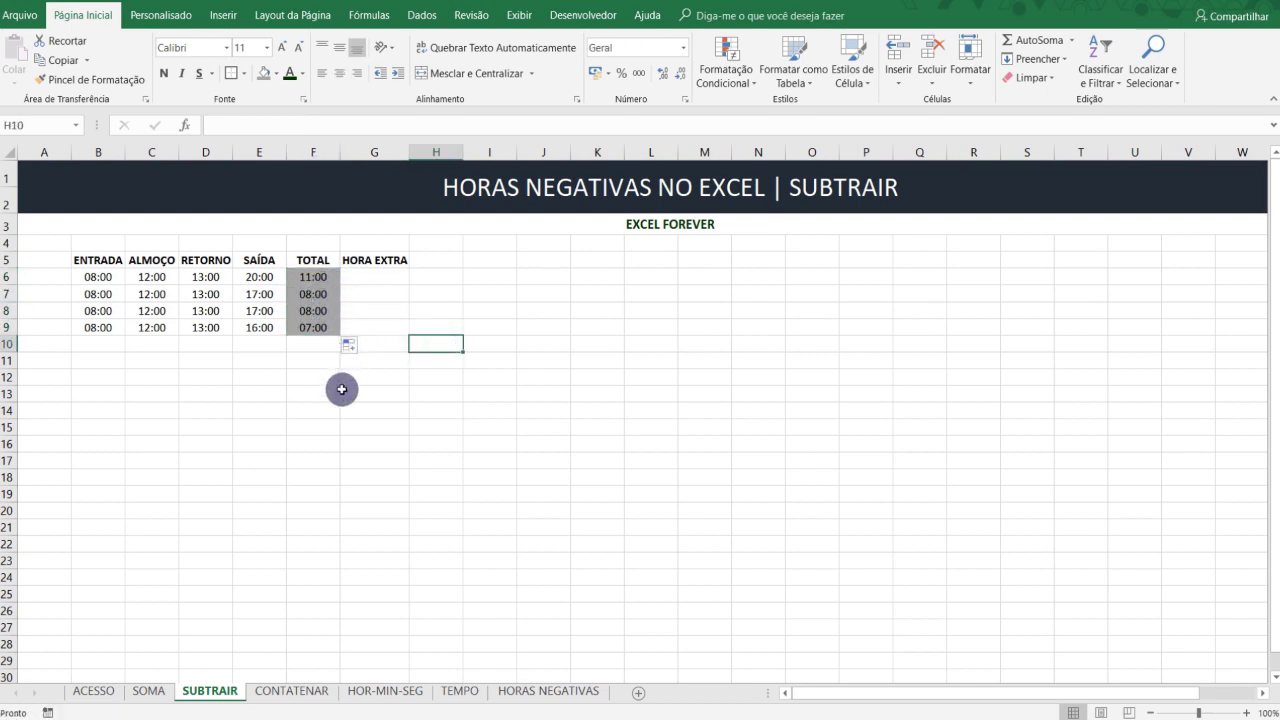
pyautogui.click(337, 420)
# Step: Inspect the copied TOTAL formulas in cells F6 through F9
pyautogui.click(318, 303)
pyautogui.moveTo(308, 295); pyautogui.dragTo(305, 311)
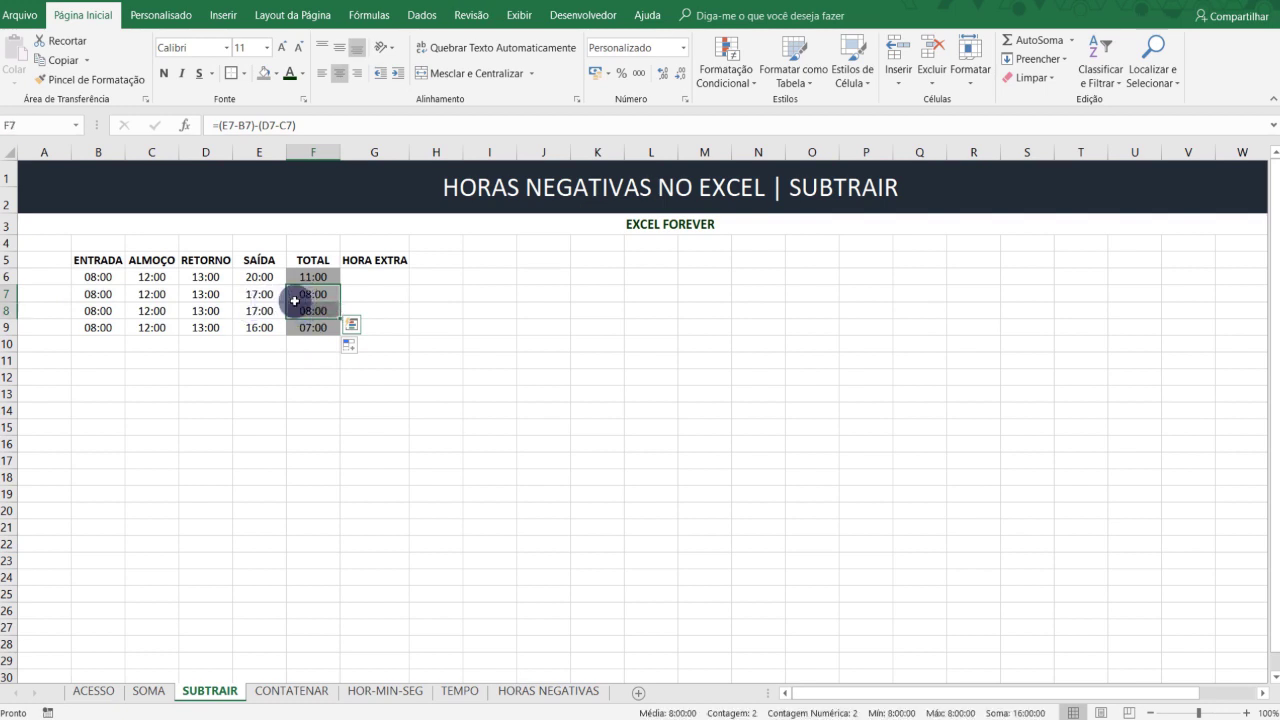
pyautogui.moveTo(305, 311); pyautogui.dragTo(303, 317)
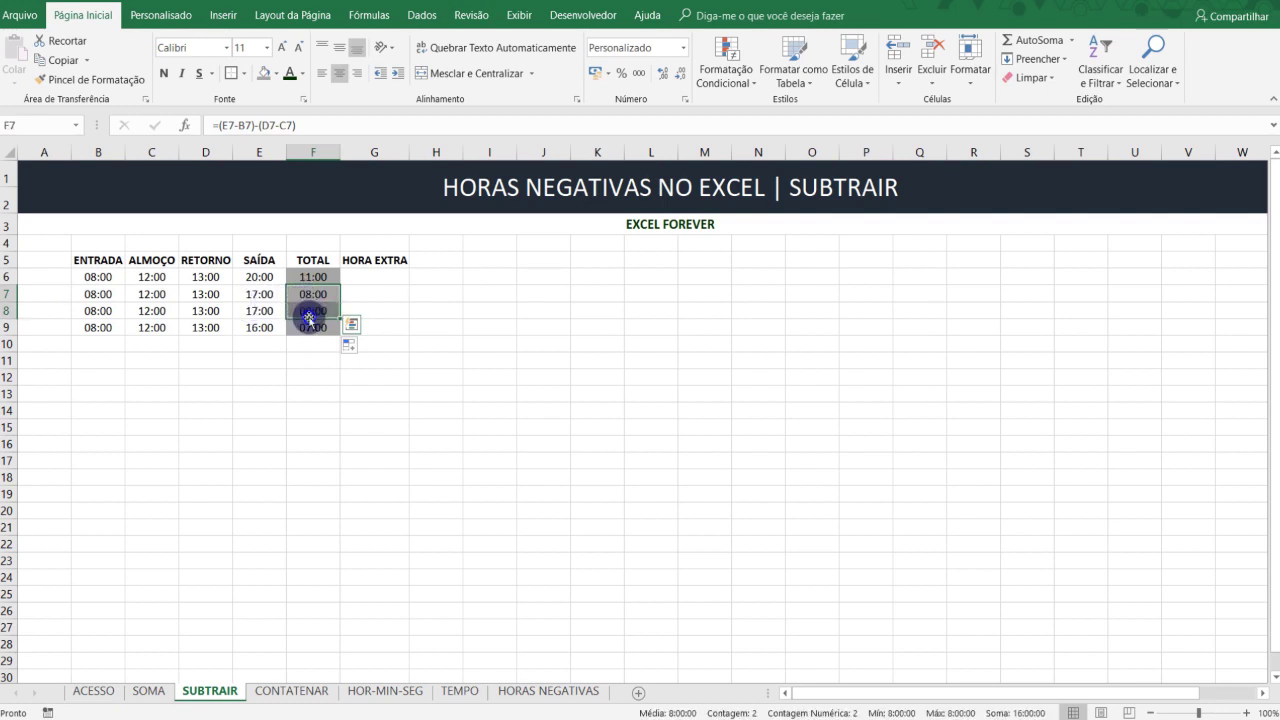
pyautogui.click(308, 274)
pyautogui.click(313, 273)
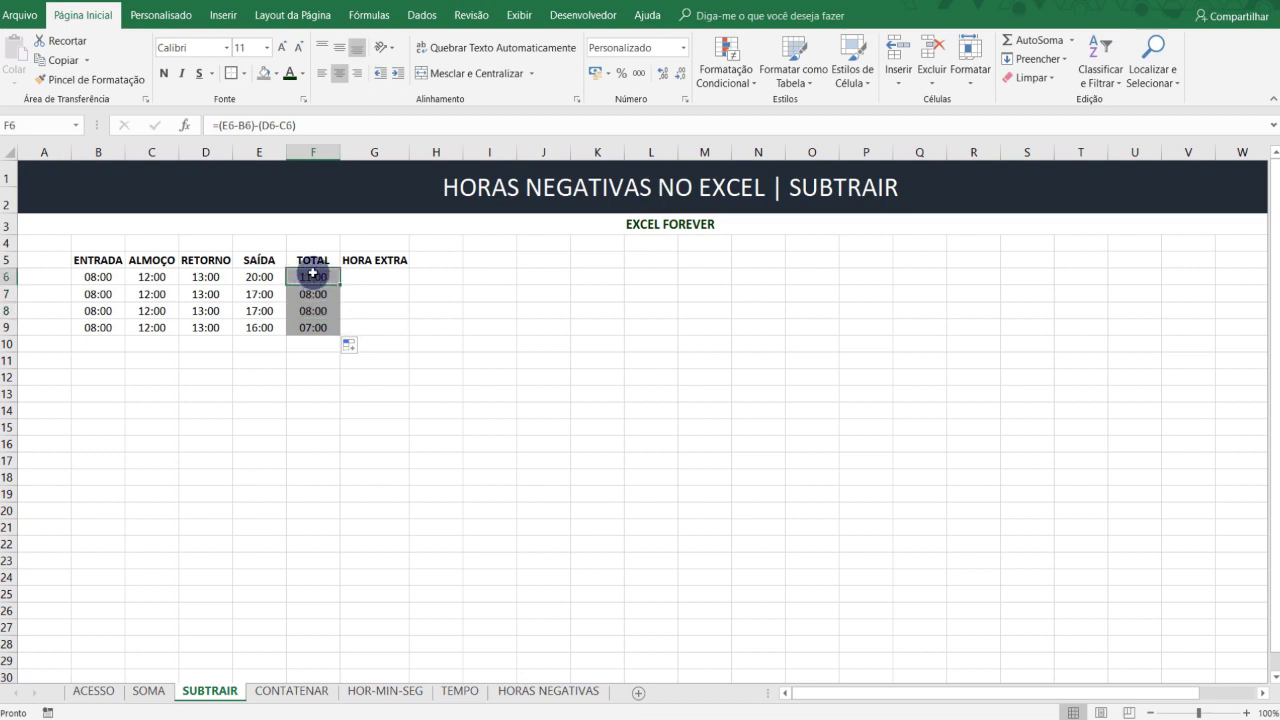
pyautogui.click(318, 329)
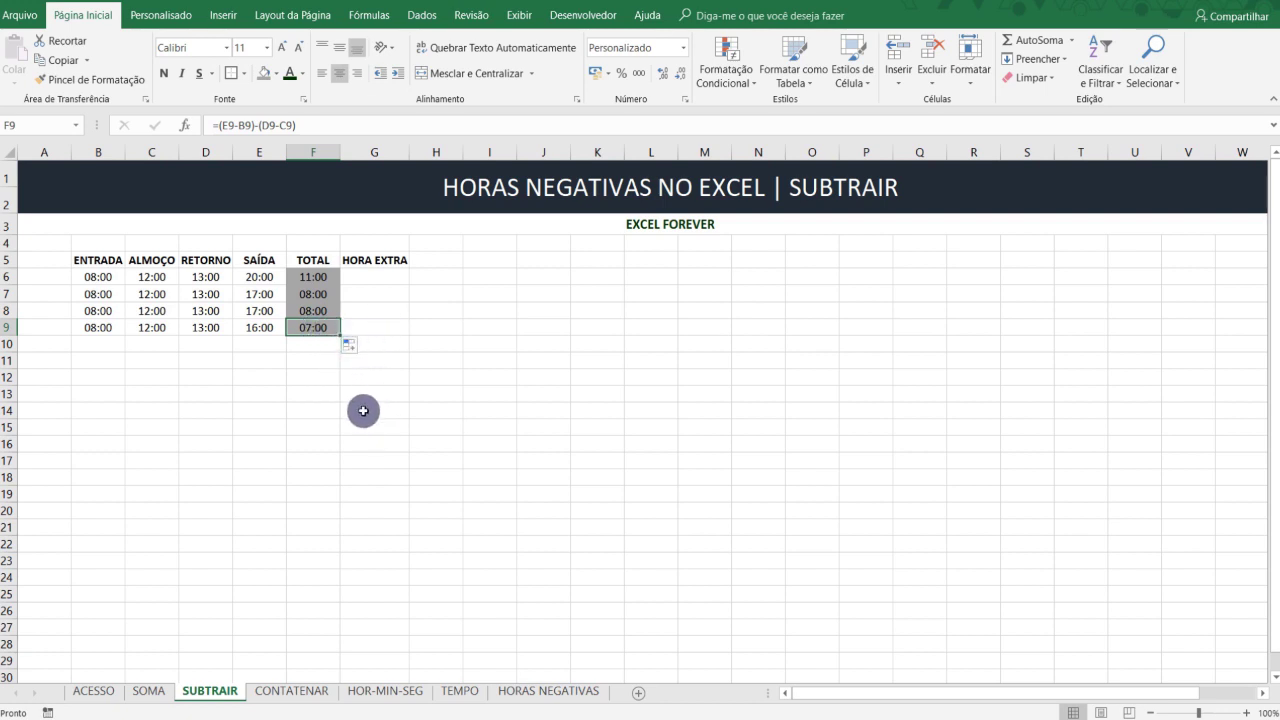
pyautogui.click(325, 361)
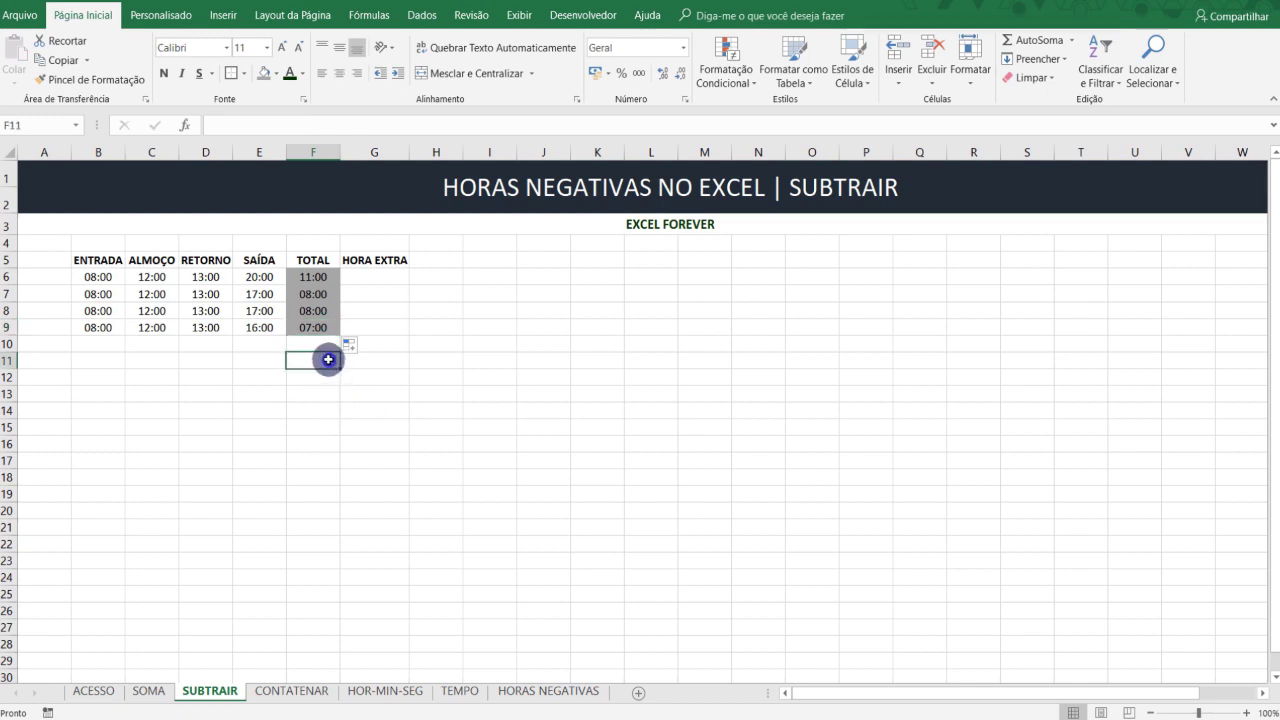
pyautogui.click(308, 291)
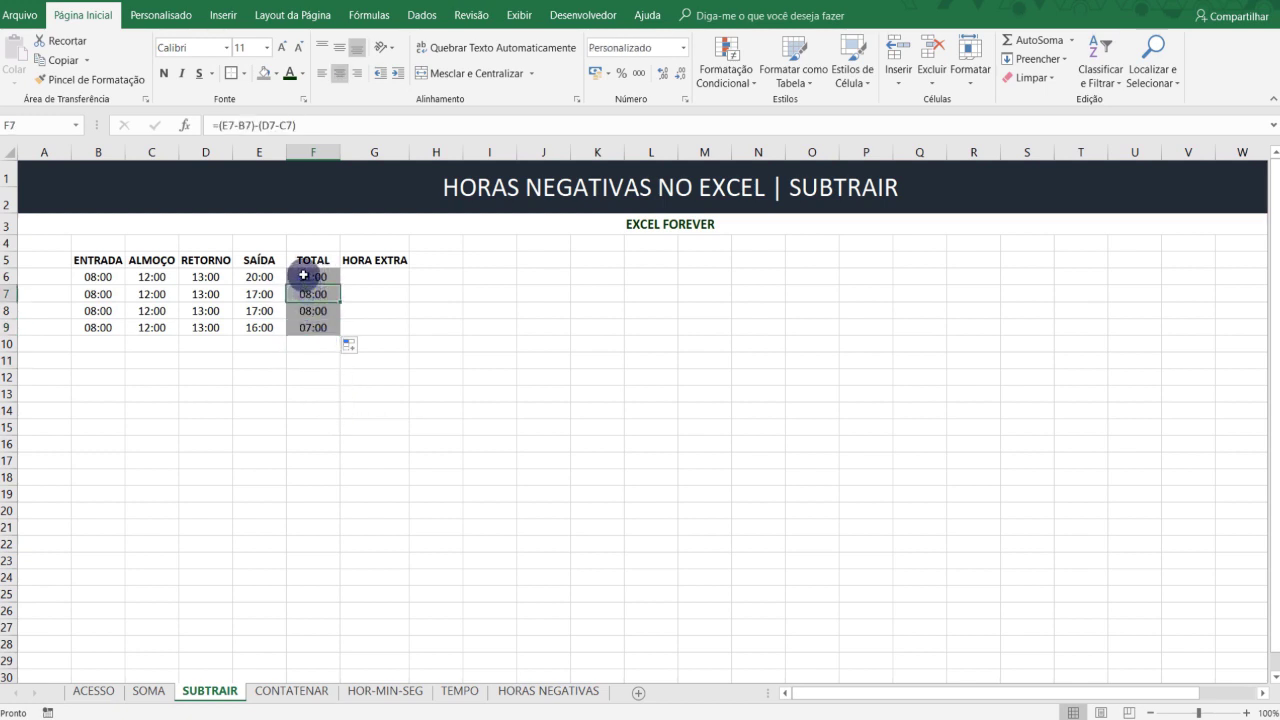
pyautogui.moveTo(308, 277); pyautogui.dragTo(314, 322)
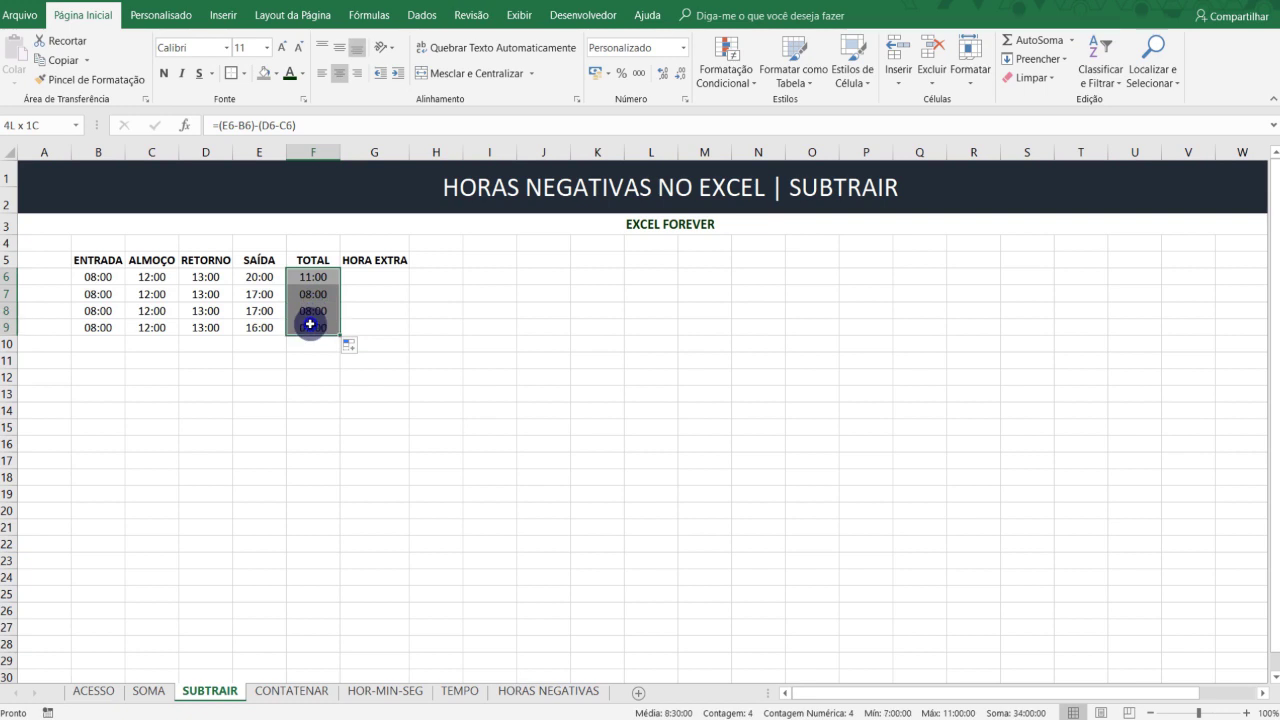
pyautogui.click(325, 394)
pyautogui.click(310, 274)
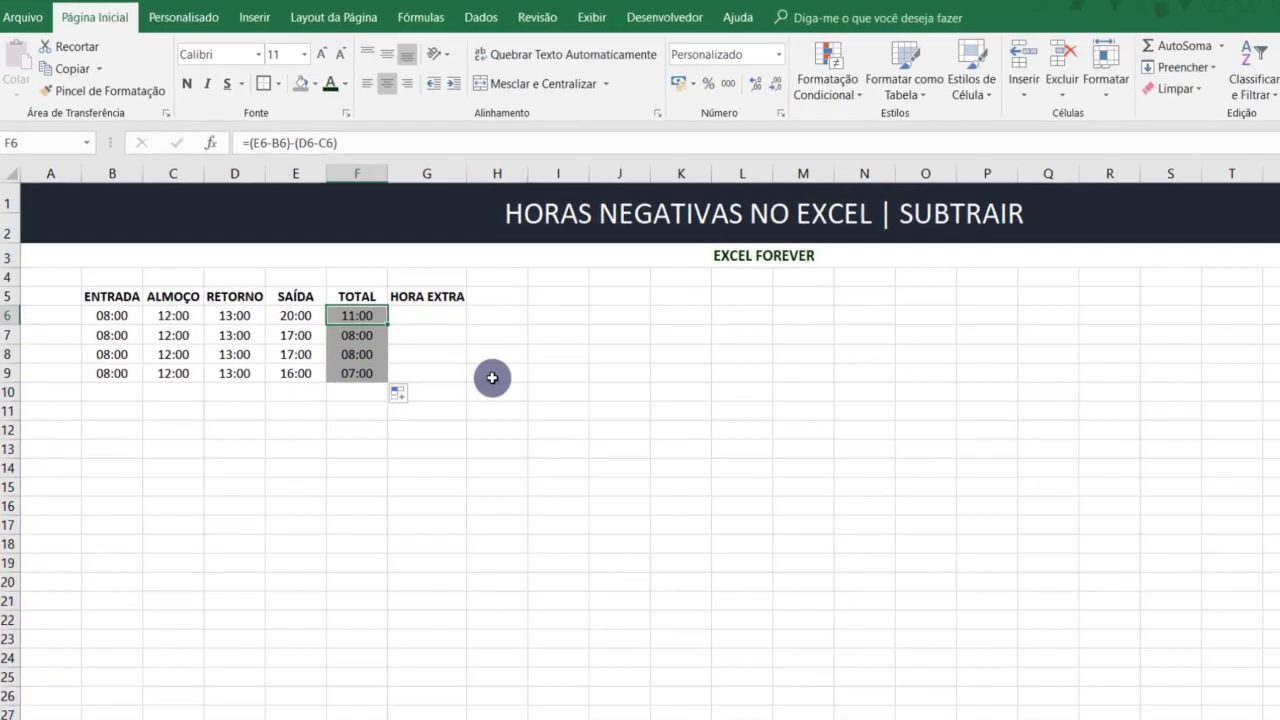
pyautogui.click(543, 425)
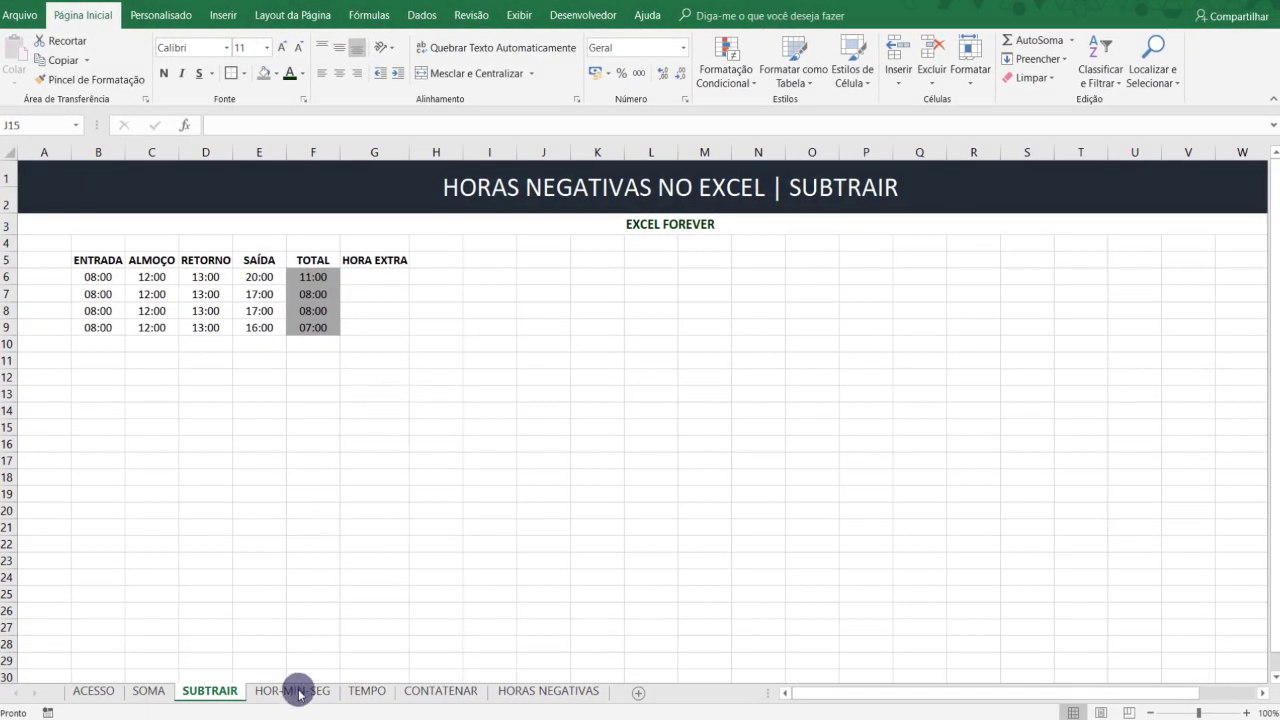
# Step: On the HOR-MIN-SEG sheet, look over result cells L9–L11 and the 20:25:10 time in K6
pyautogui.click(296, 692)
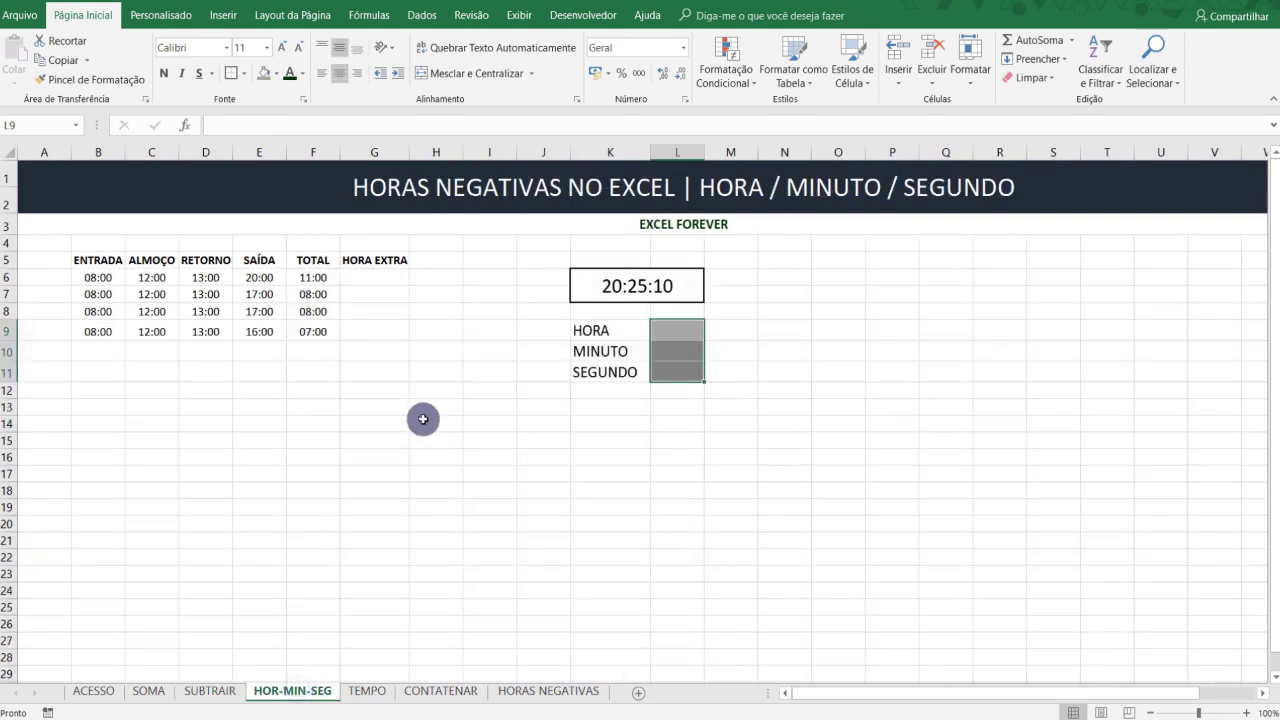
pyautogui.click(475, 377)
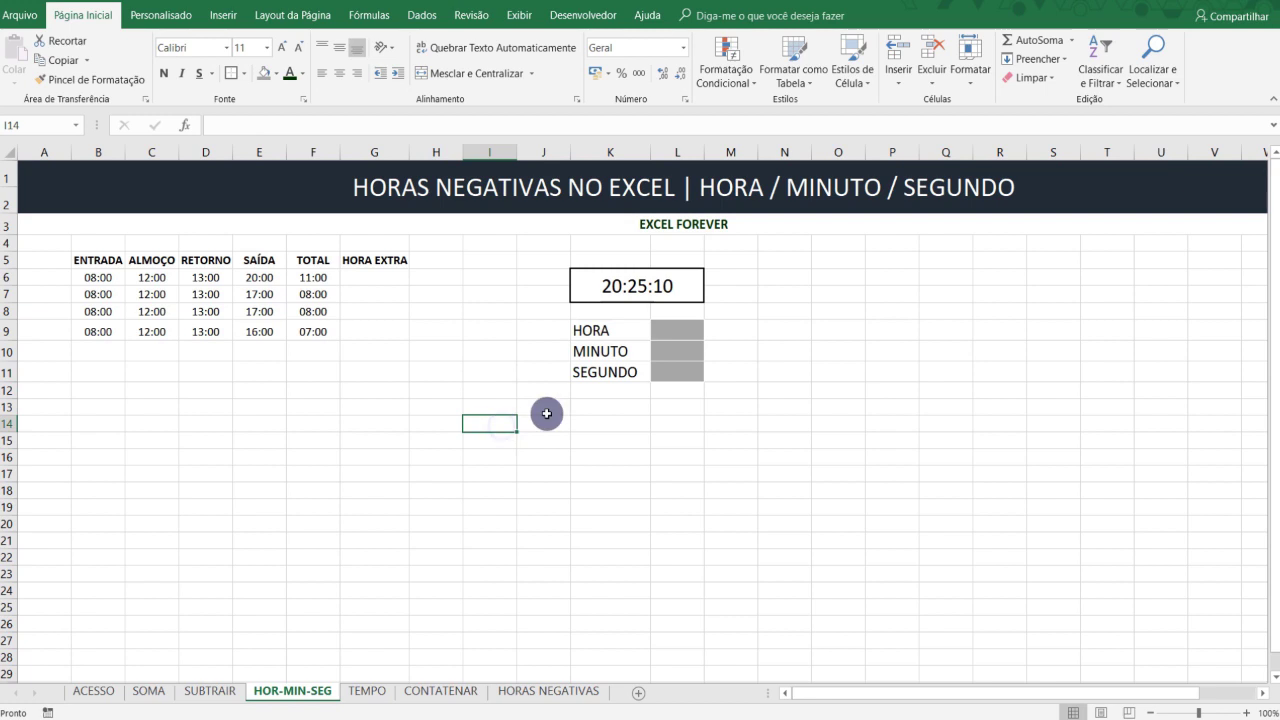
pyautogui.click(672, 328)
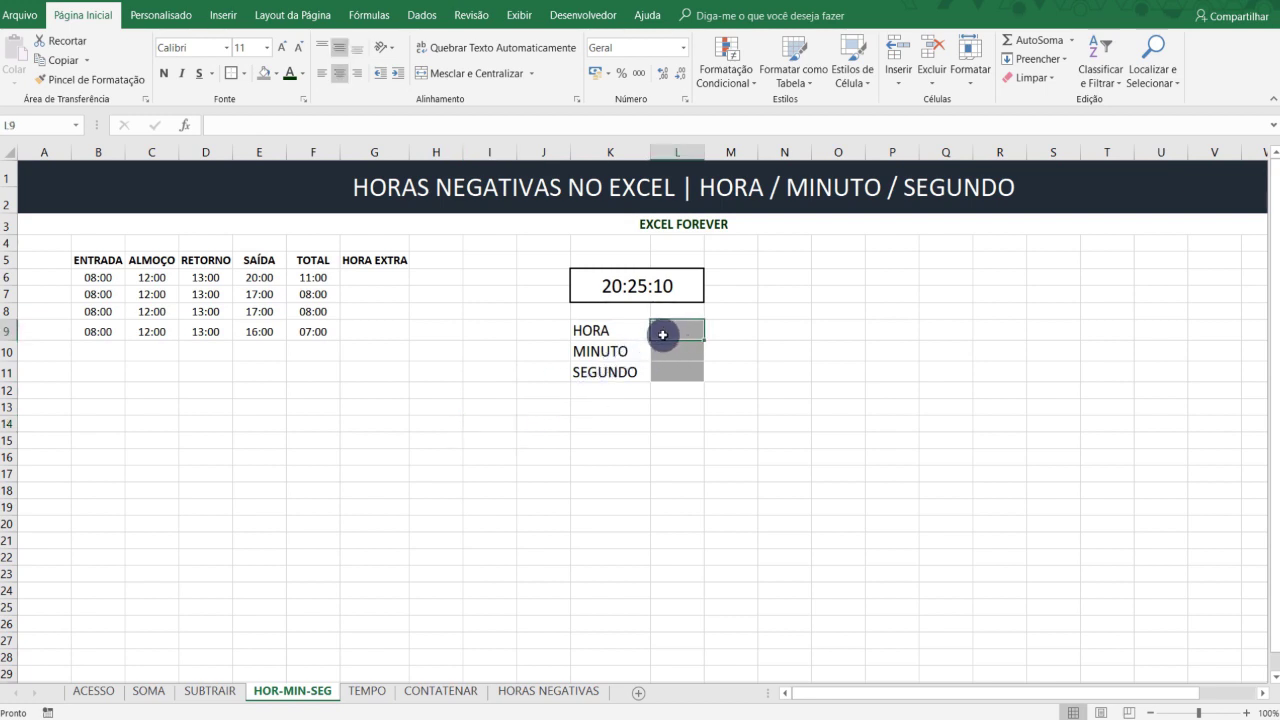
pyautogui.click(671, 375)
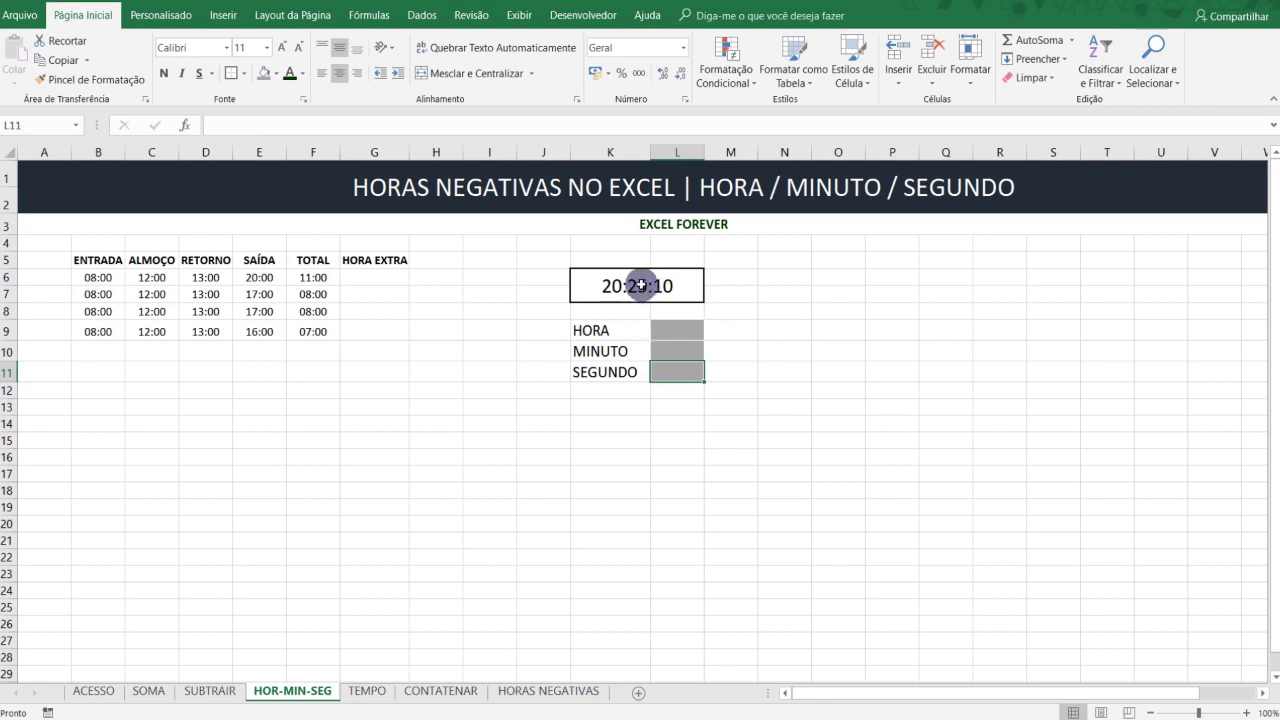
pyautogui.click(640, 285)
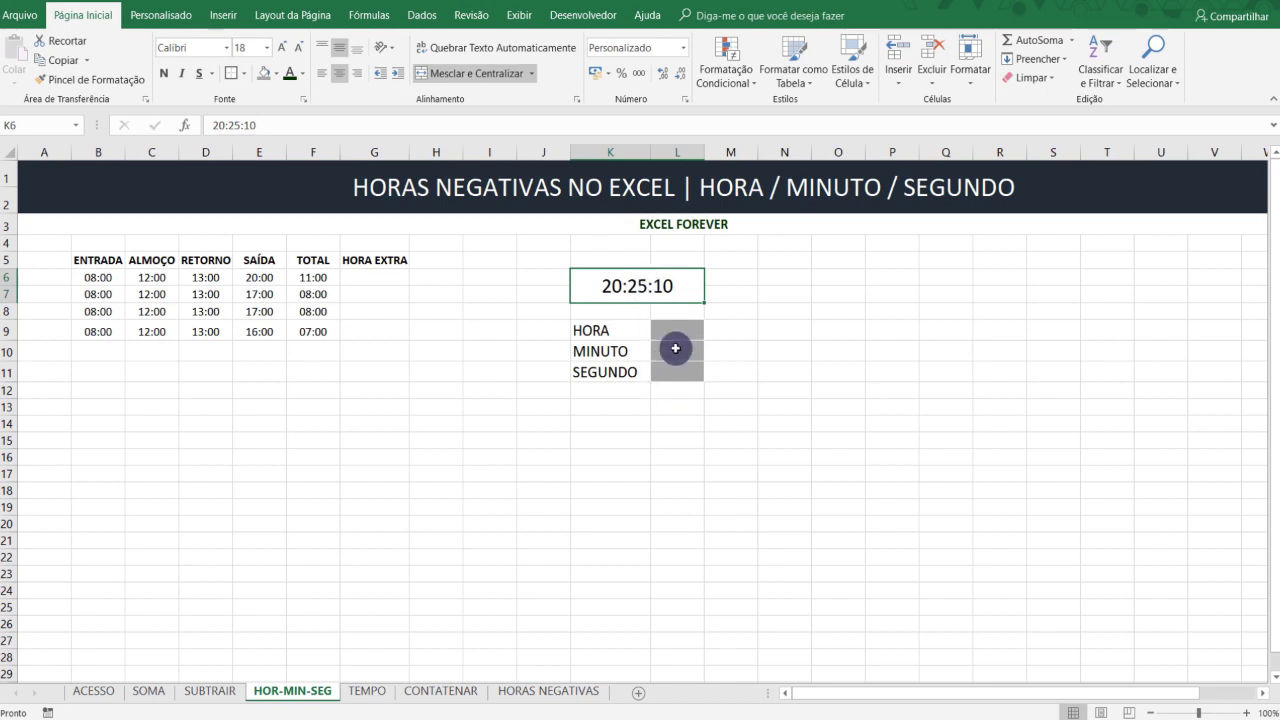
# Step: Enter =HORA(K6) in L9 so it shows the hour 20
pyautogui.click(676, 328)
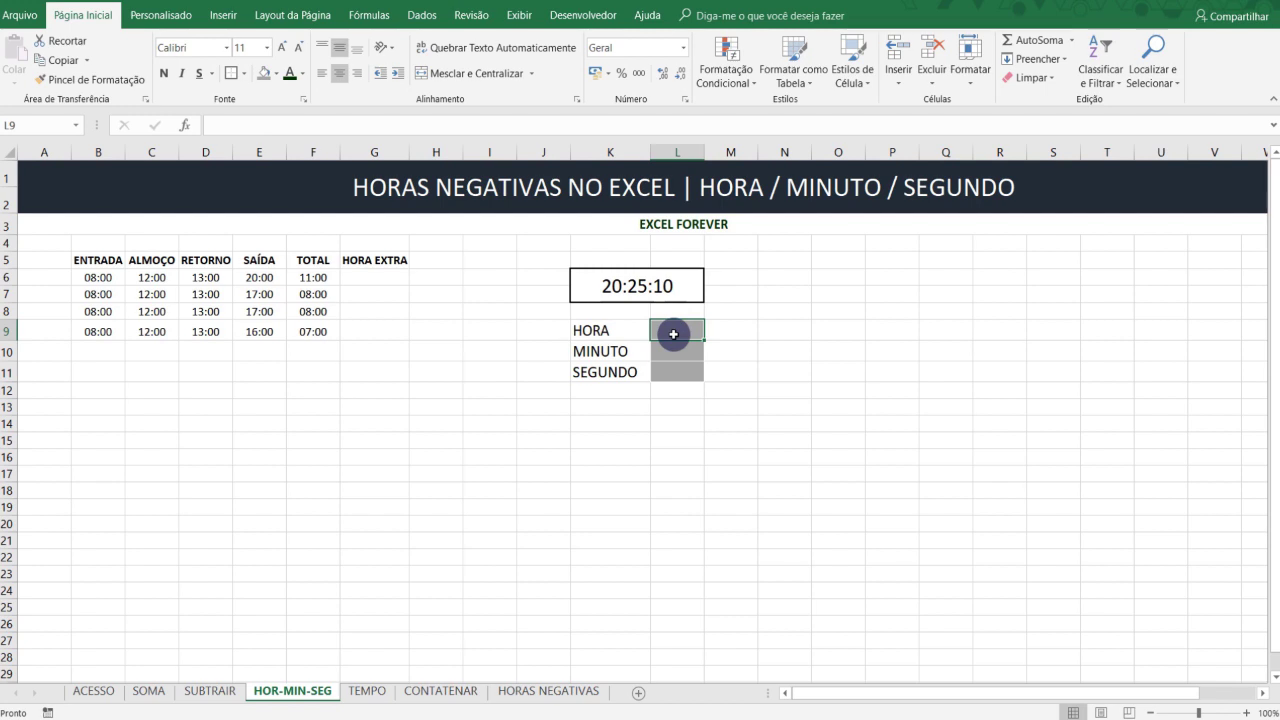
pyautogui.write('=')
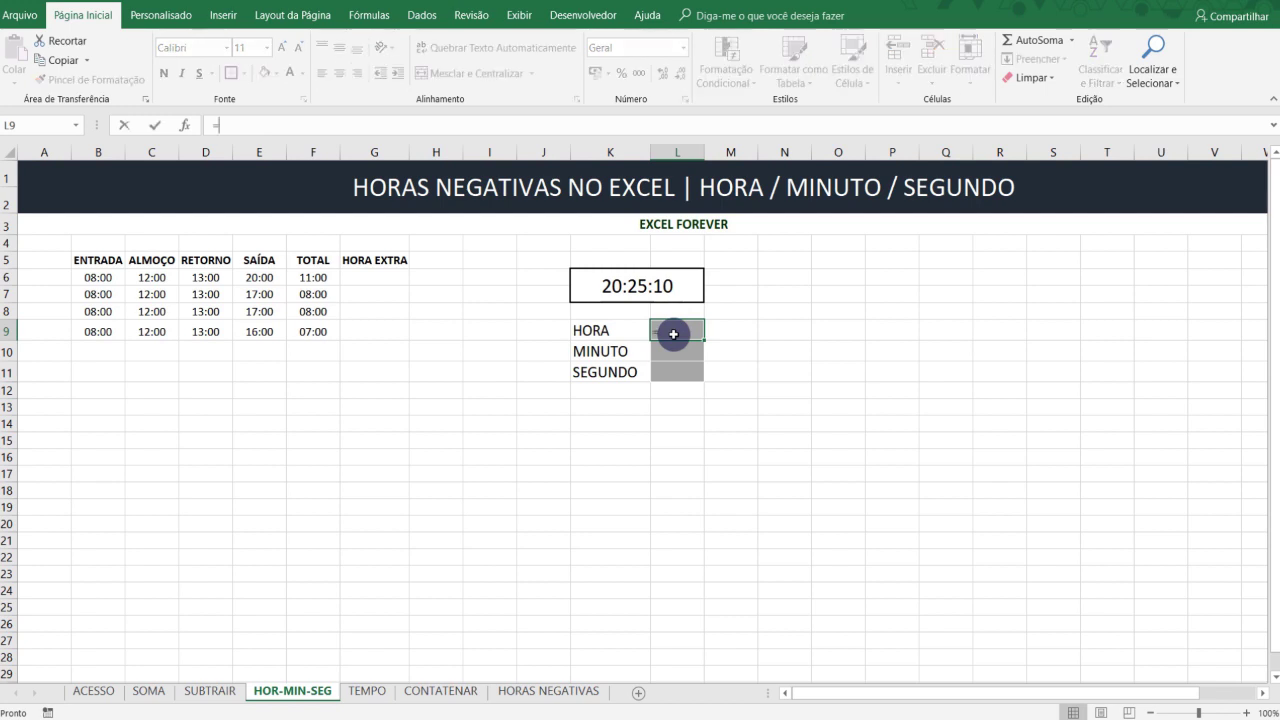
pyautogui.write('hora(')
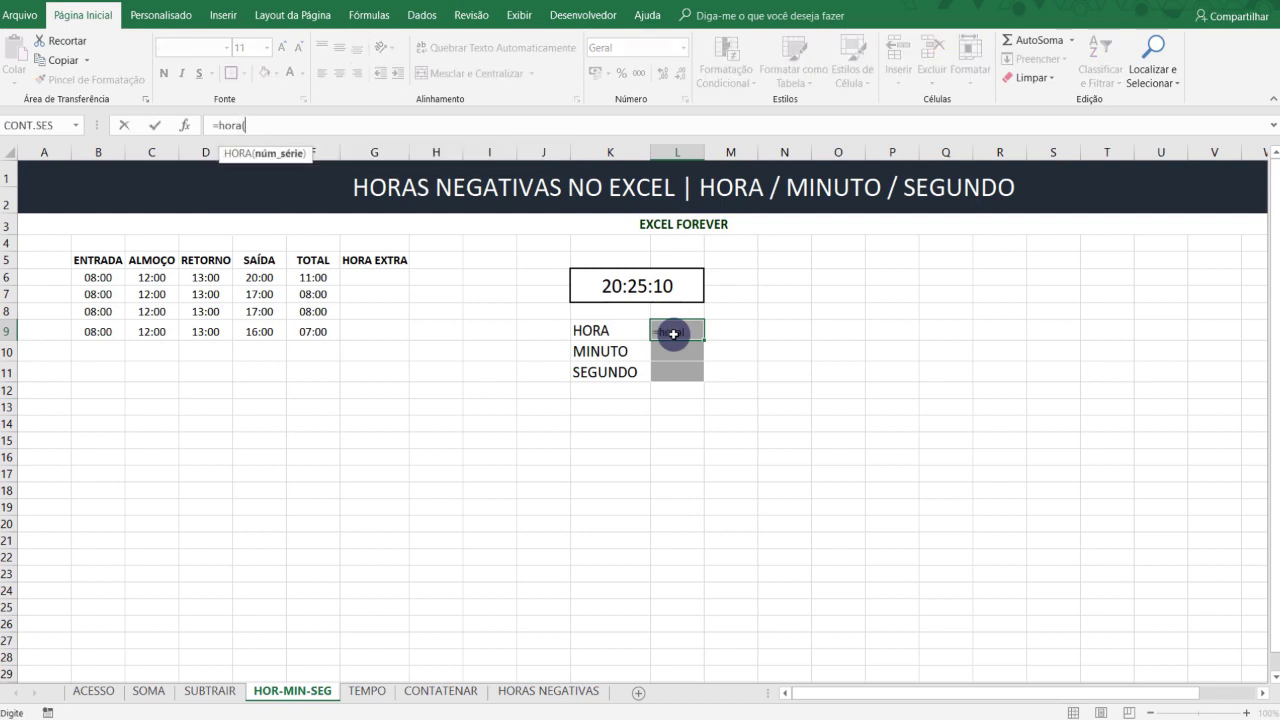
pyautogui.click(622, 282)
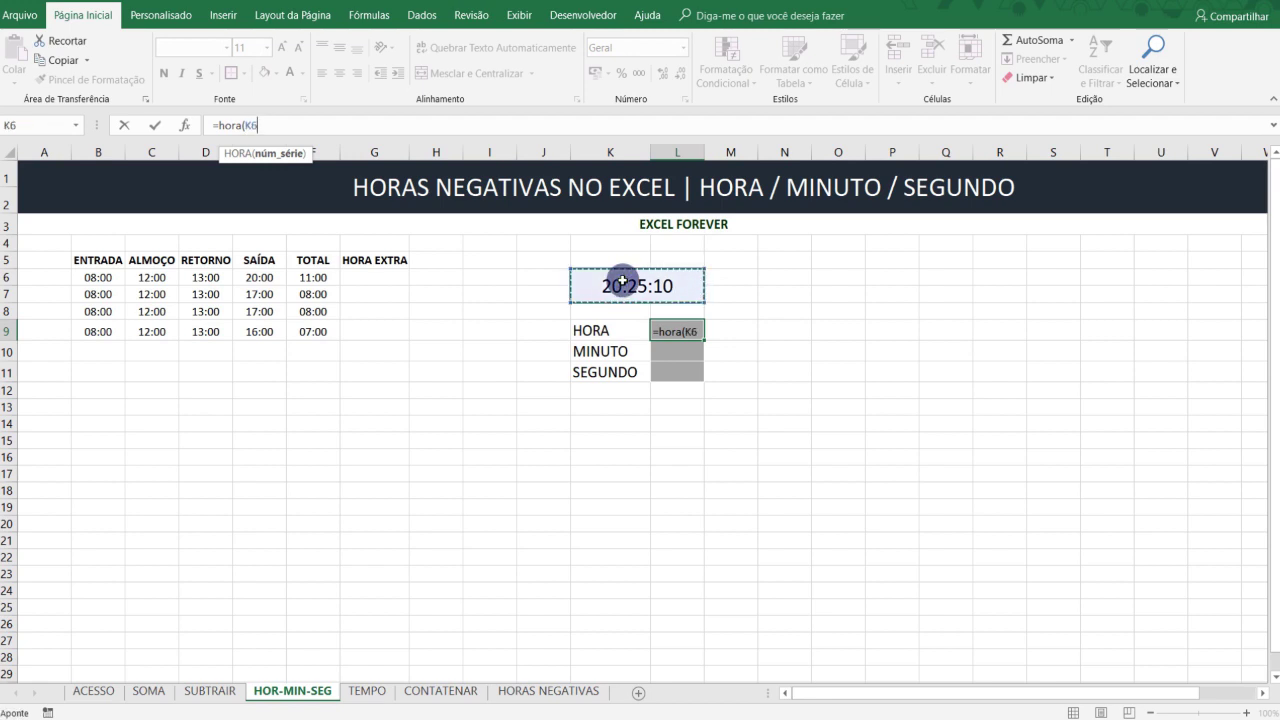
pyautogui.write(')')
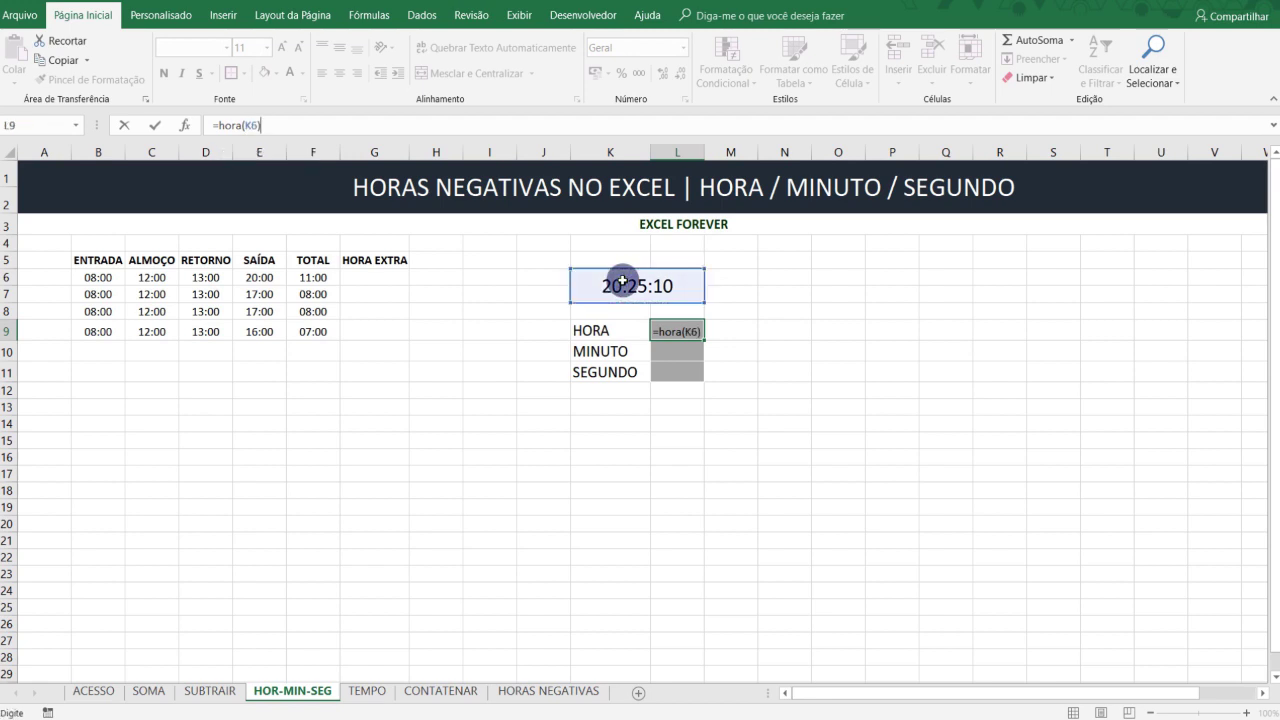
pyautogui.press('Return')
pyautogui.click(665, 333)
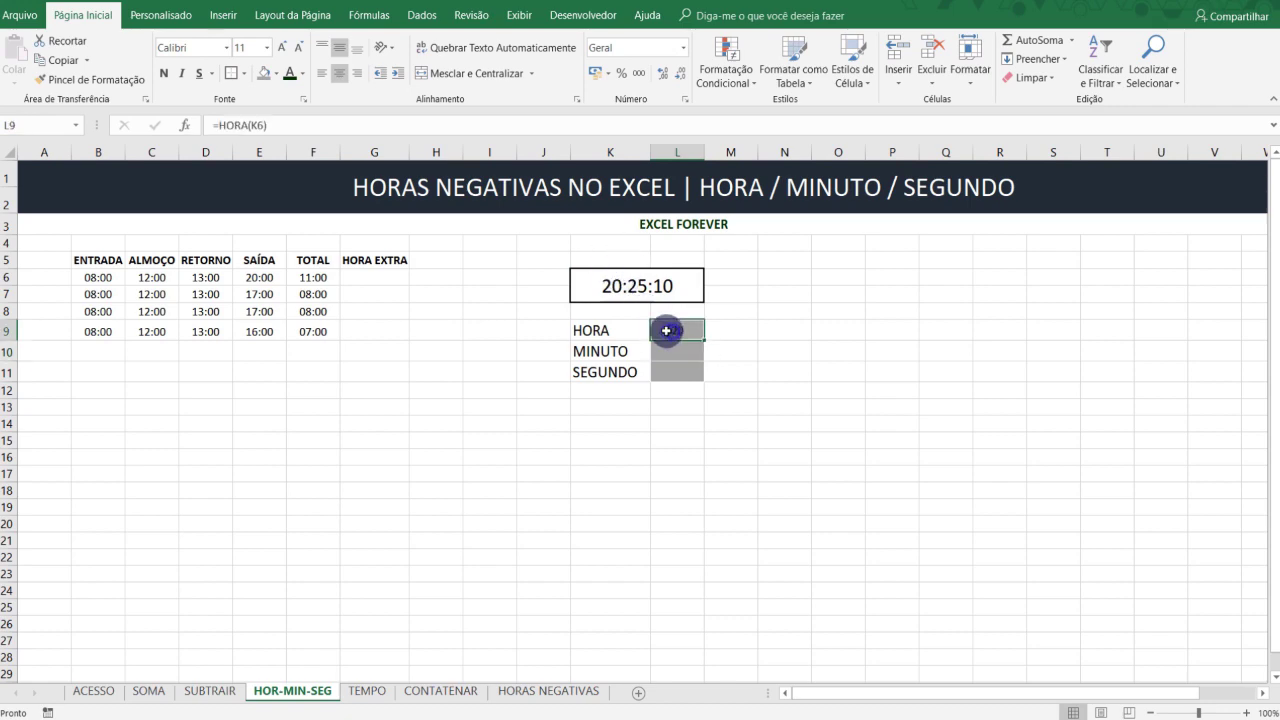
# Step: Begin the minute formula =minuto( in L10
pyautogui.click(625, 287)
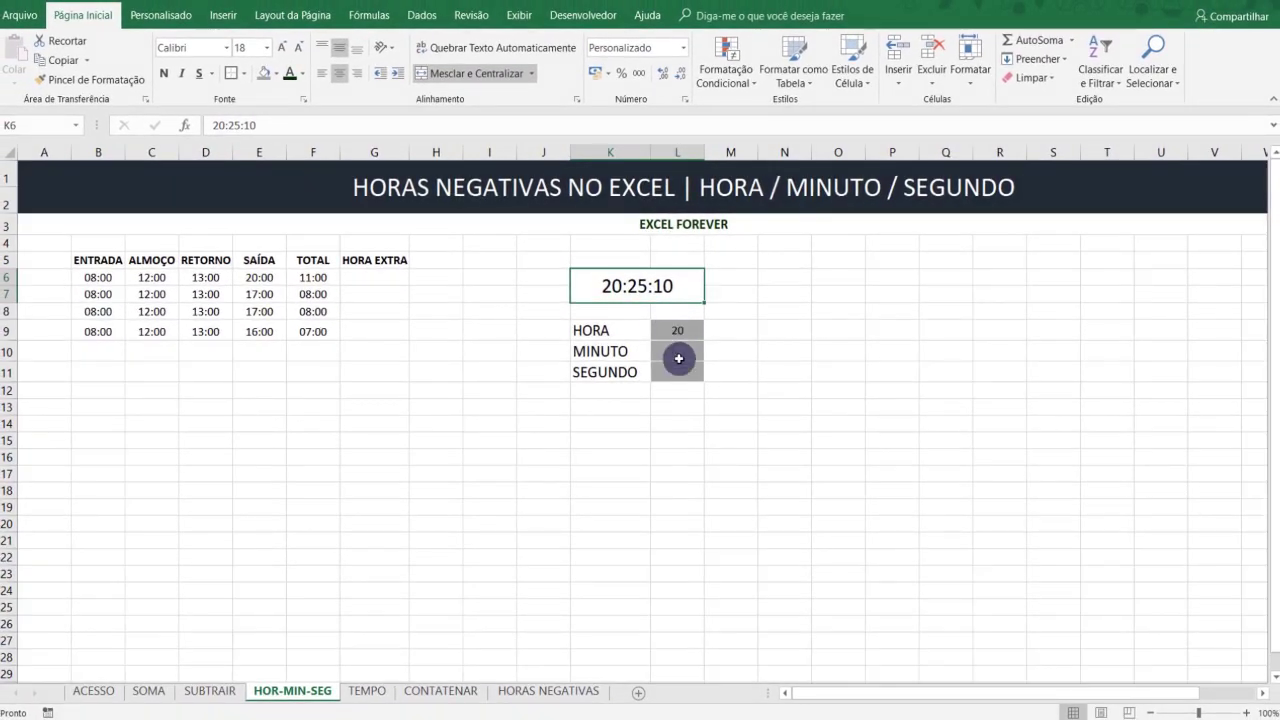
pyautogui.click(676, 351)
pyautogui.write('=')
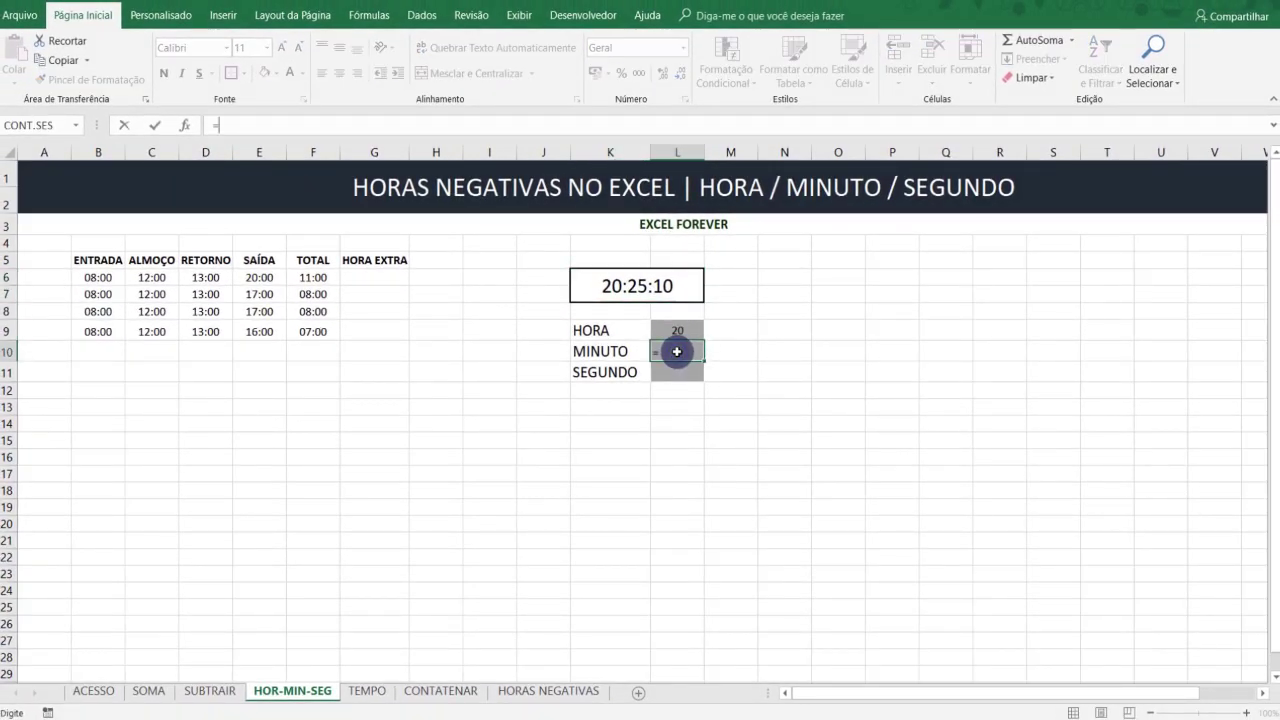
pyautogui.write('minuto(')
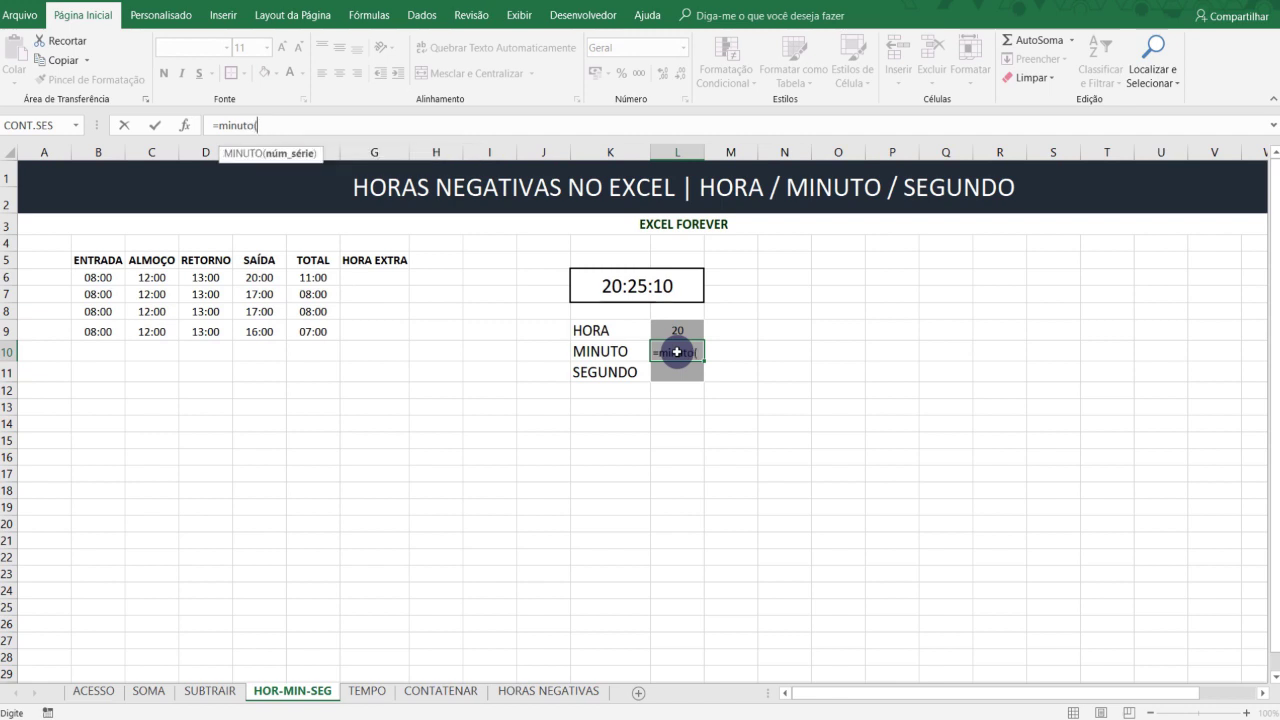
# Step: Finish =MINUTO(K6) and enter =SEGUNDO(K6) in L11, giving 25 and 10
pyautogui.click(648, 288)
pyautogui.write(')')
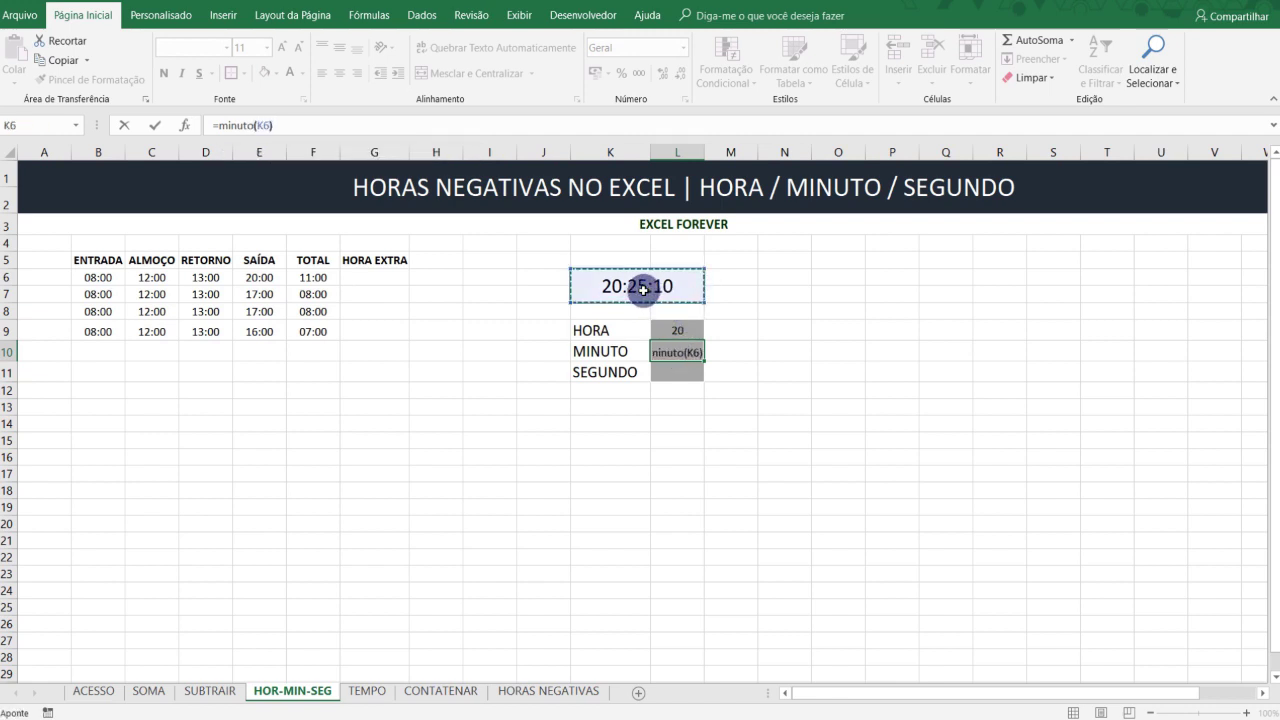
pyautogui.press('Return')
pyautogui.write('=')
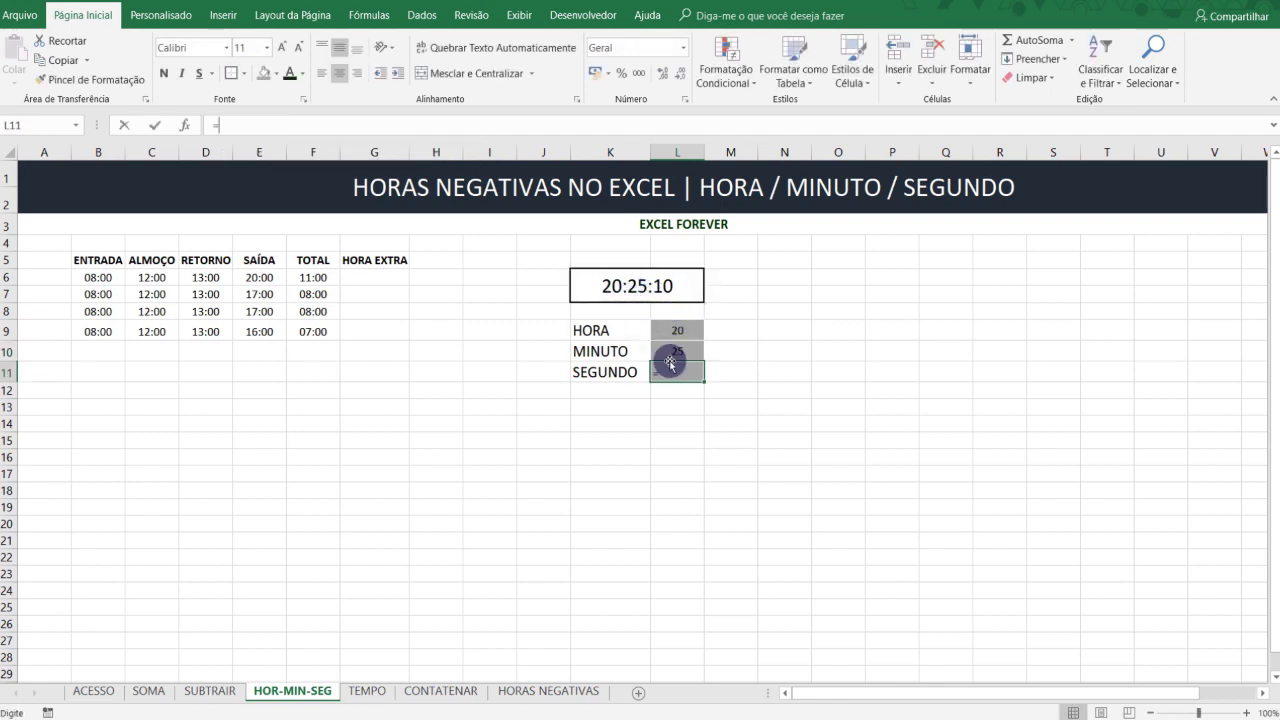
pyautogui.write('segundo')
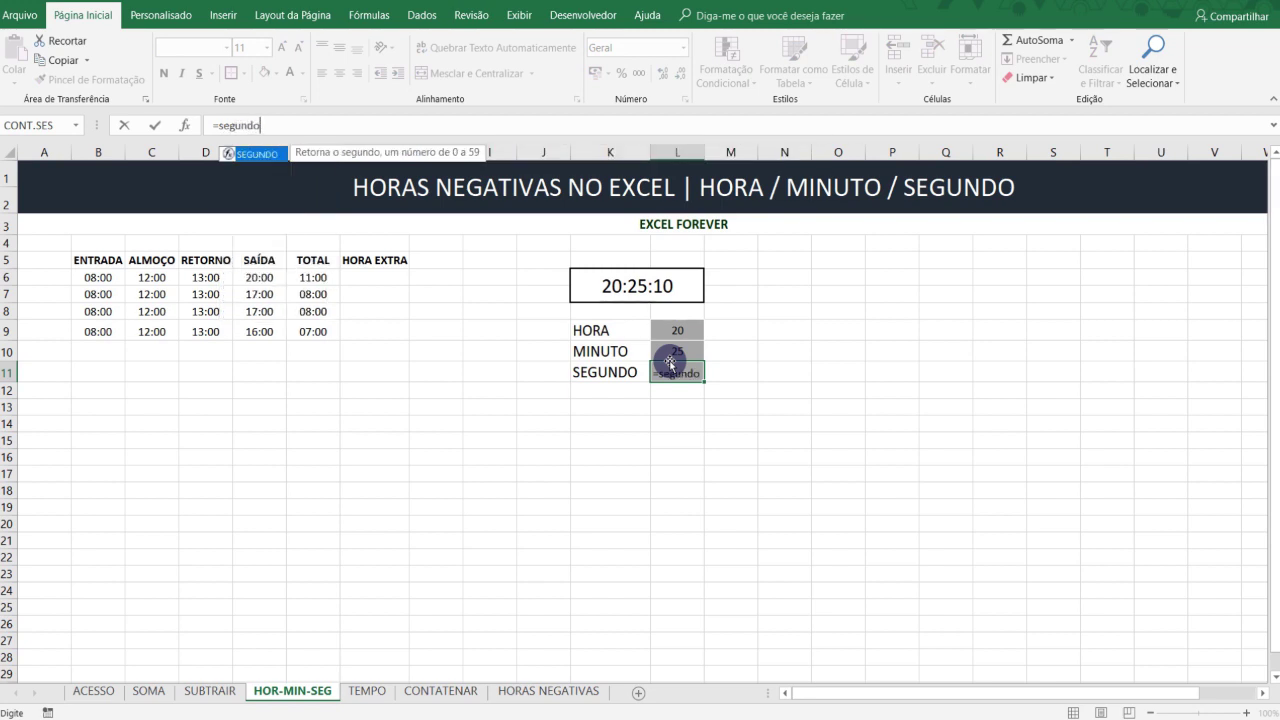
pyautogui.write('(')
pyautogui.click(633, 287)
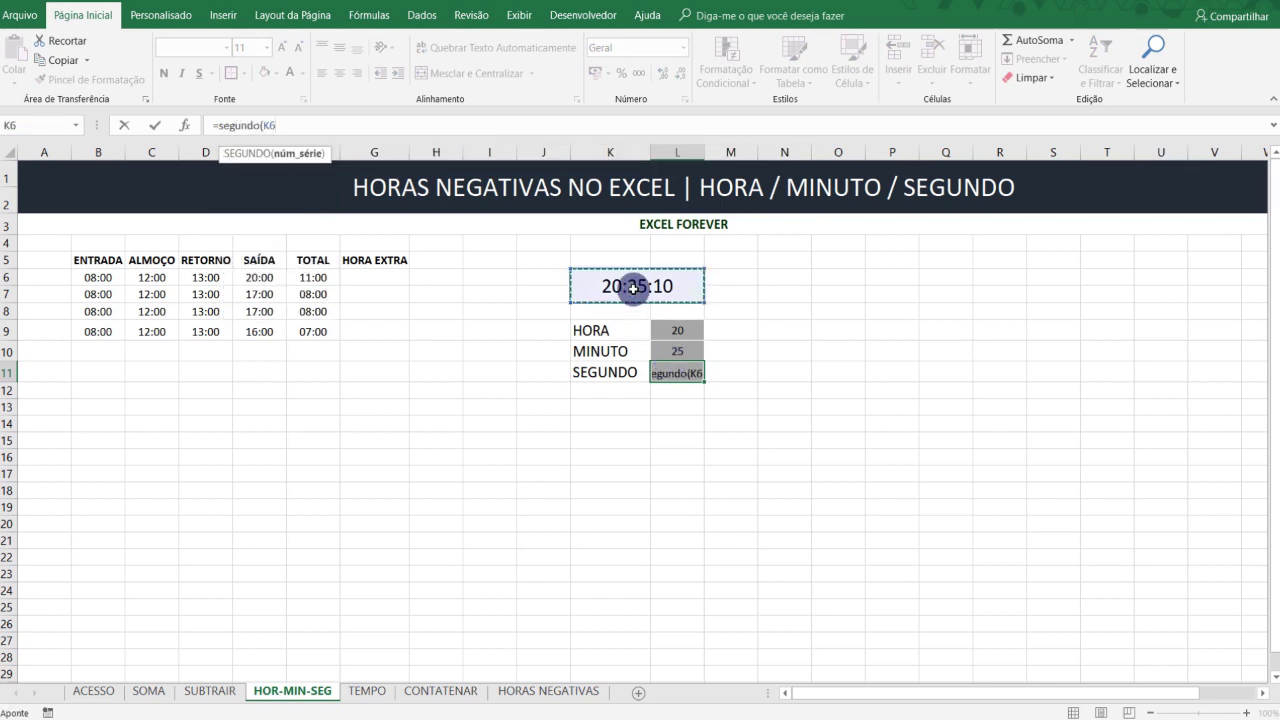
pyautogui.press('Return')
# Step: Click off to an empty cell and switch to the TEMPO sheet
pyautogui.click(720, 348)
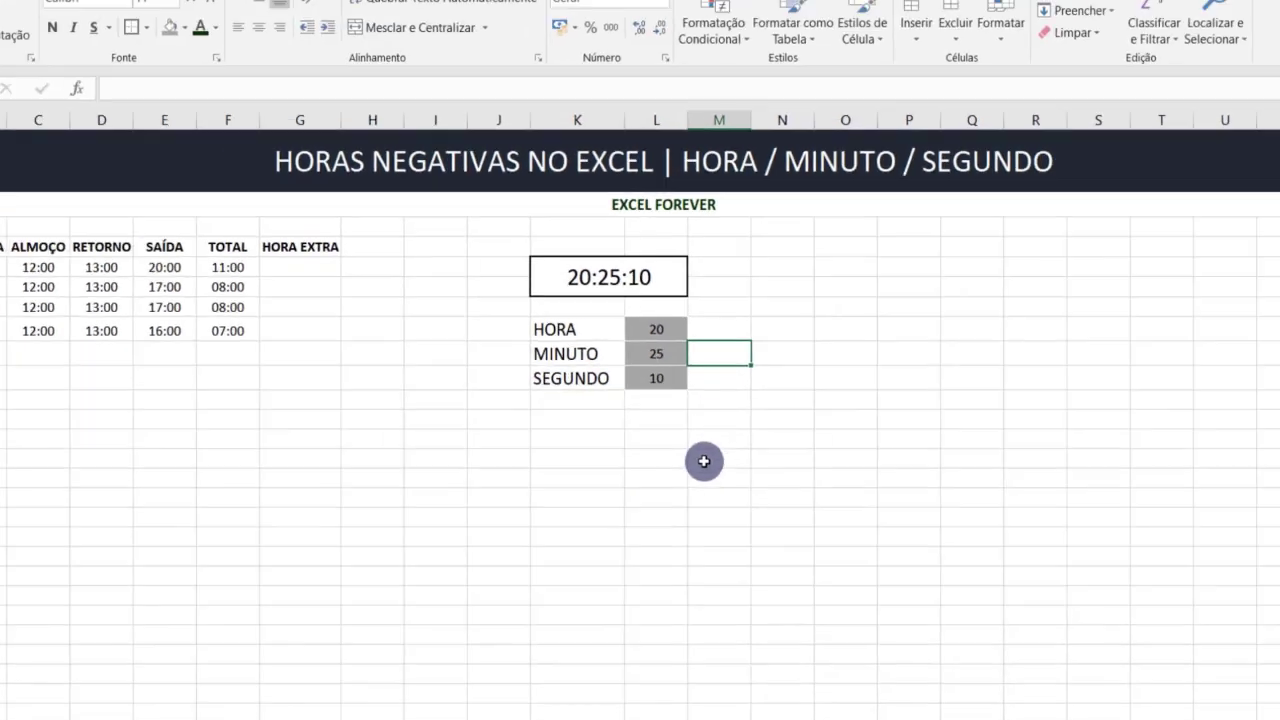
pyautogui.click(677, 457)
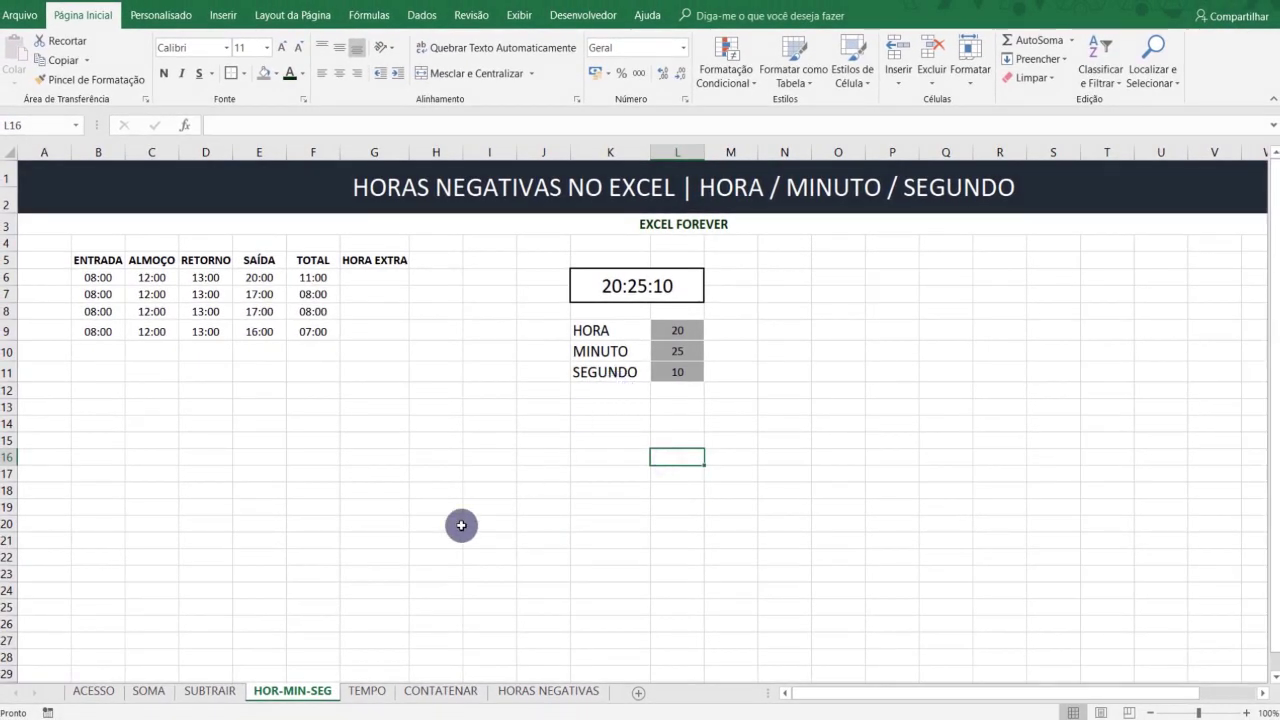
pyautogui.click(367, 691)
# Step: Look over the HORA, MINUTO and SEGUNDO values in L9:L11, then select empty cell K6
pyautogui.click(540, 508)
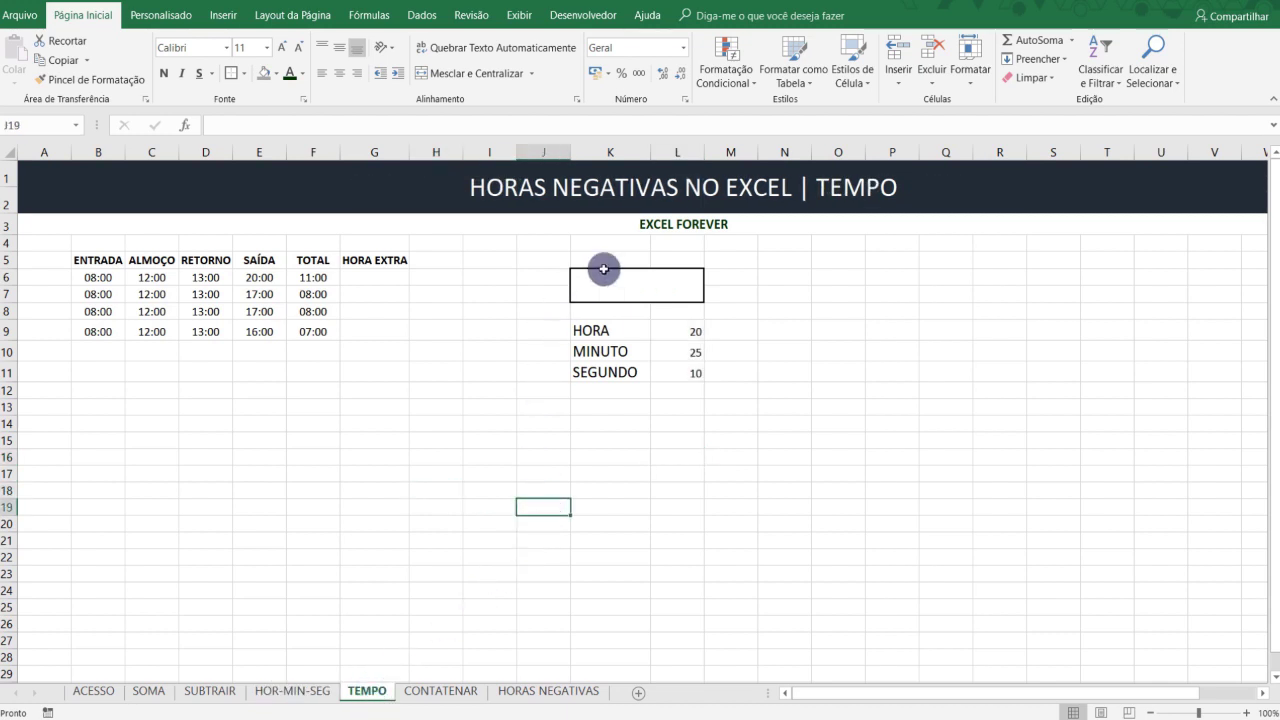
pyautogui.click(640, 285)
pyautogui.moveTo(677, 328); pyautogui.dragTo(687, 356)
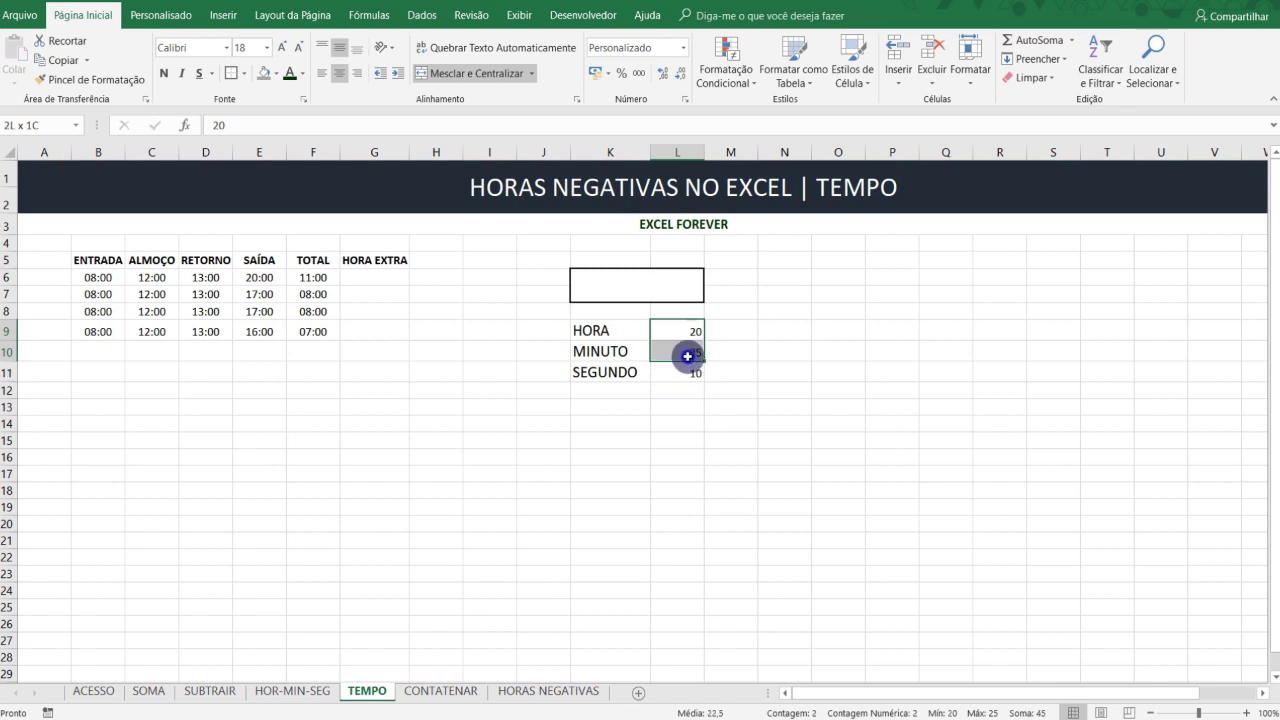
pyautogui.click(687, 372)
pyautogui.click(677, 330)
pyautogui.click(677, 353)
pyautogui.click(677, 330)
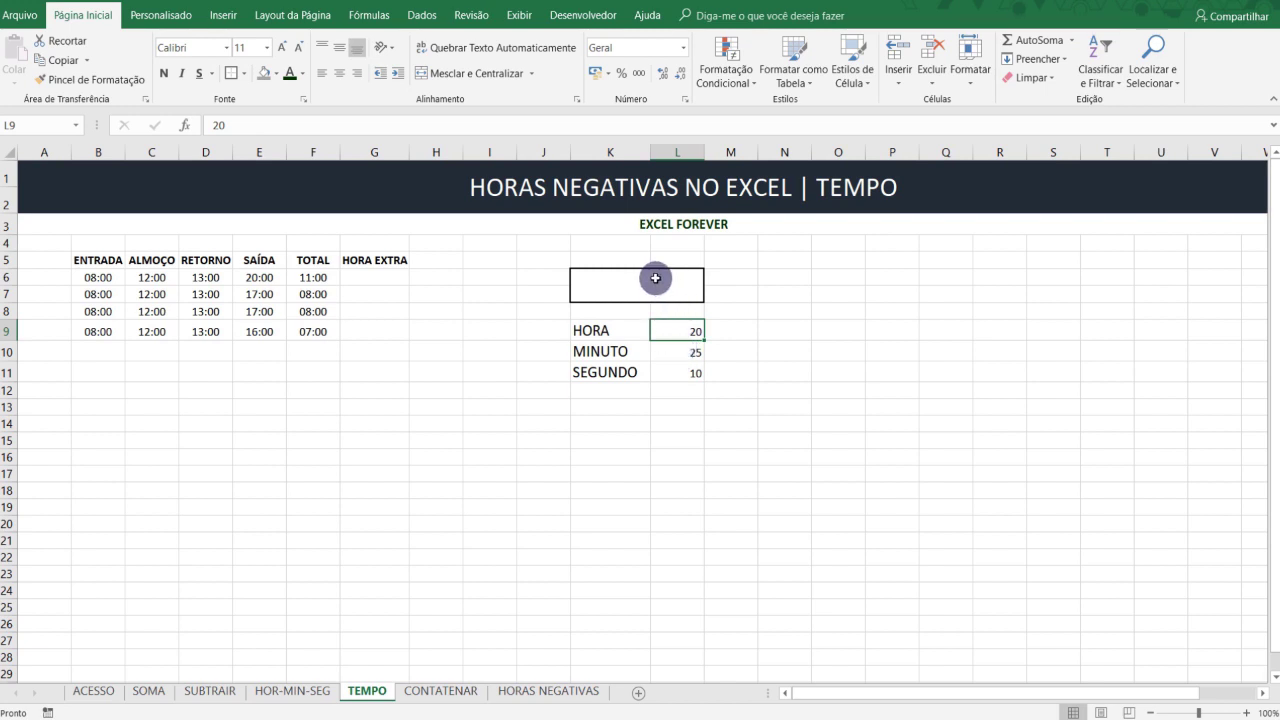
pyautogui.click(655, 278)
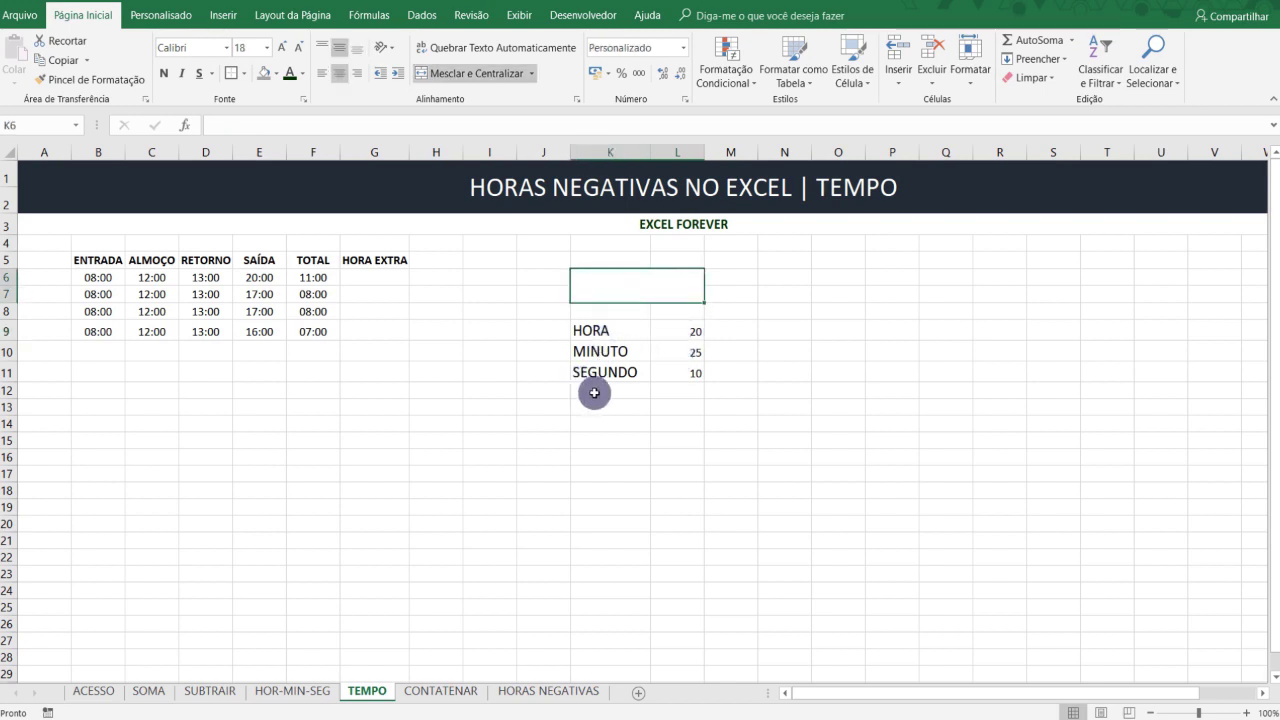
# Step: Enter =TEMPO(L9;L10;L11) in K6 to rebuild 20:25:10
pyautogui.write('=')
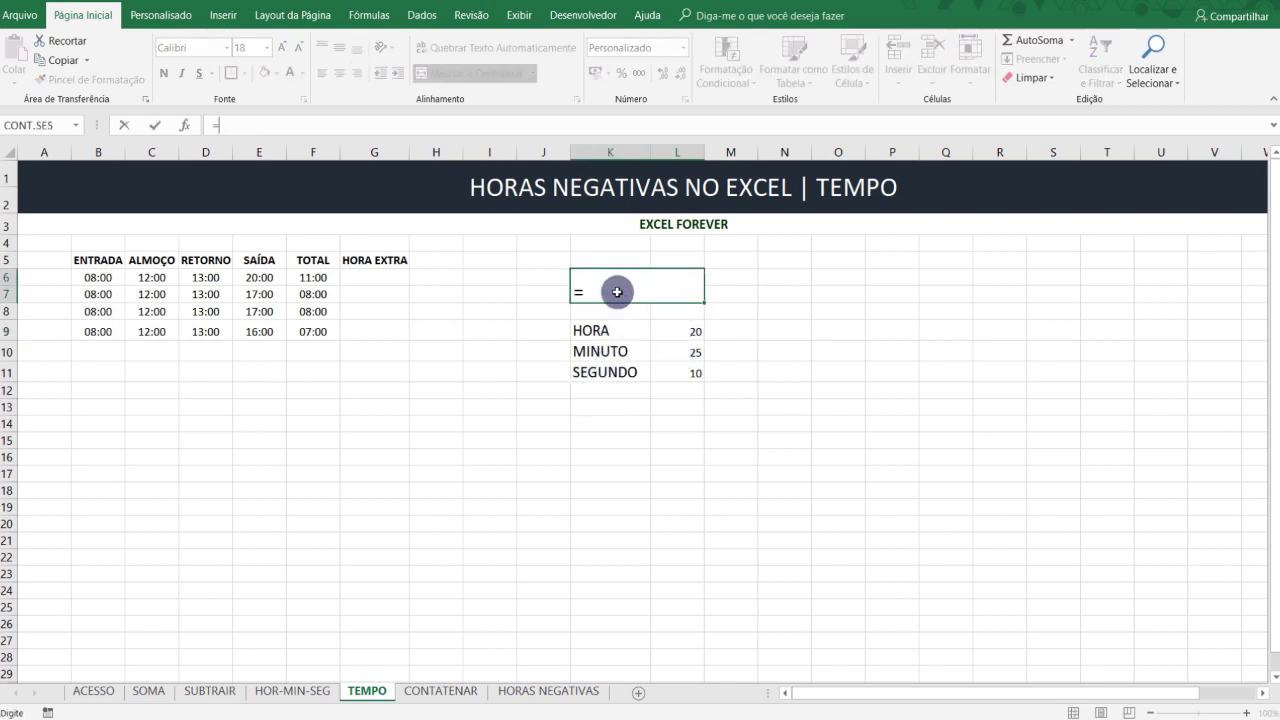
pyautogui.write('tempo')
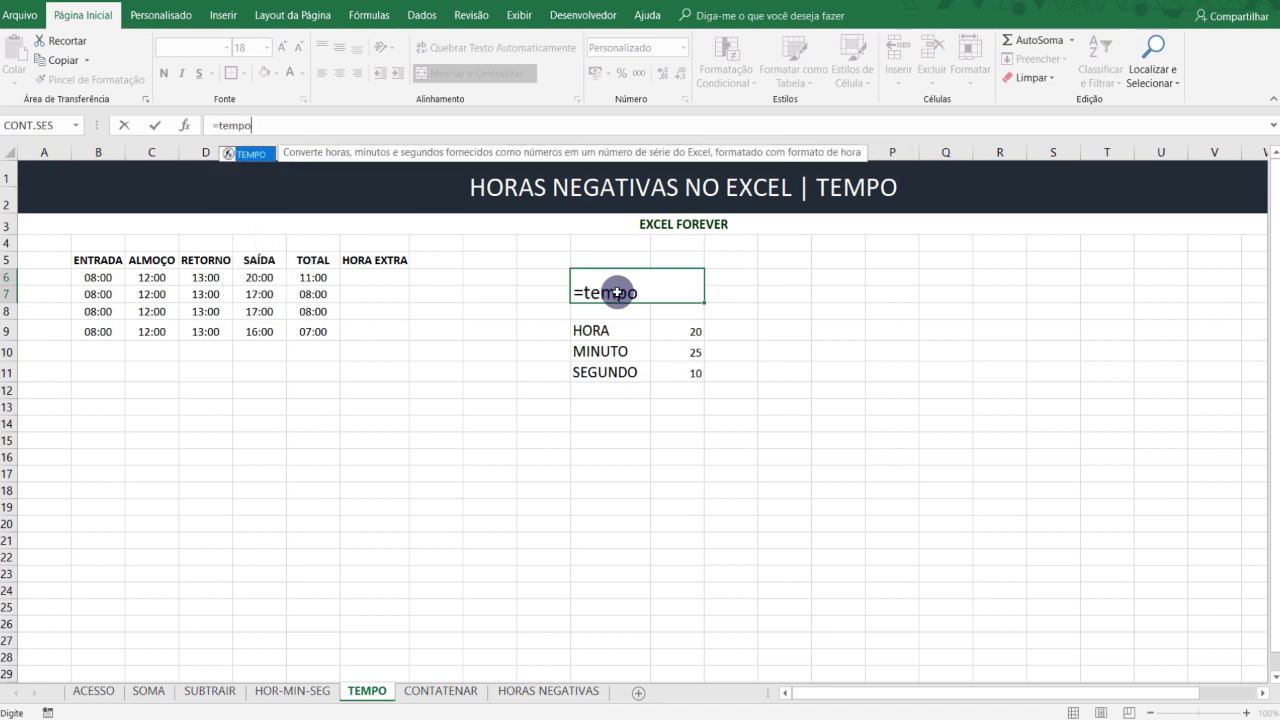
pyautogui.write('(')
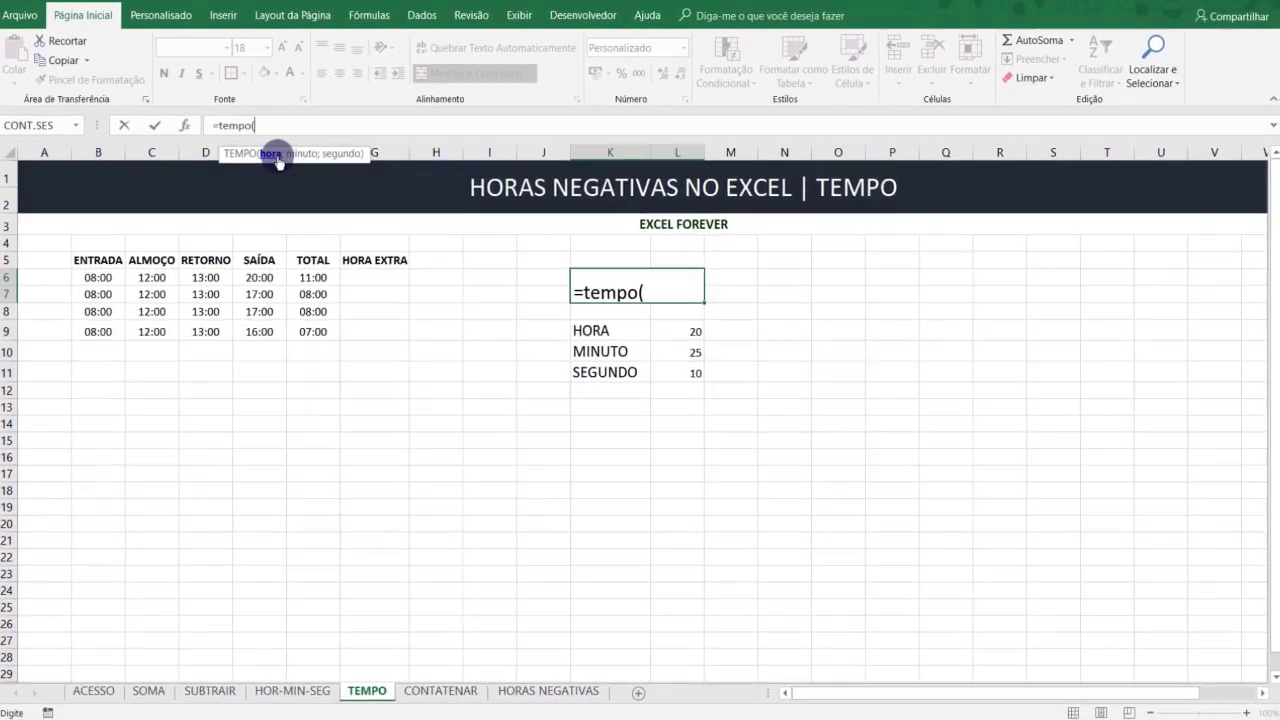
pyautogui.click(687, 329)
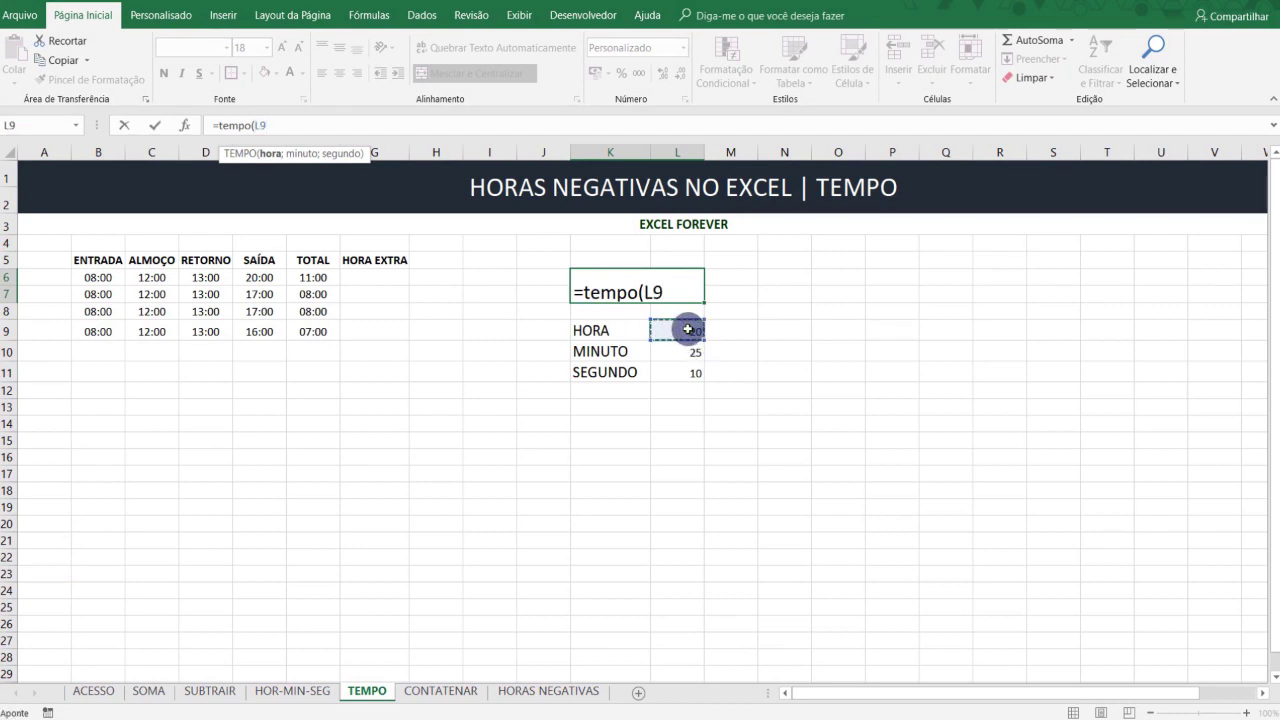
pyautogui.write(';')
pyautogui.click(678, 350)
pyautogui.write(';')
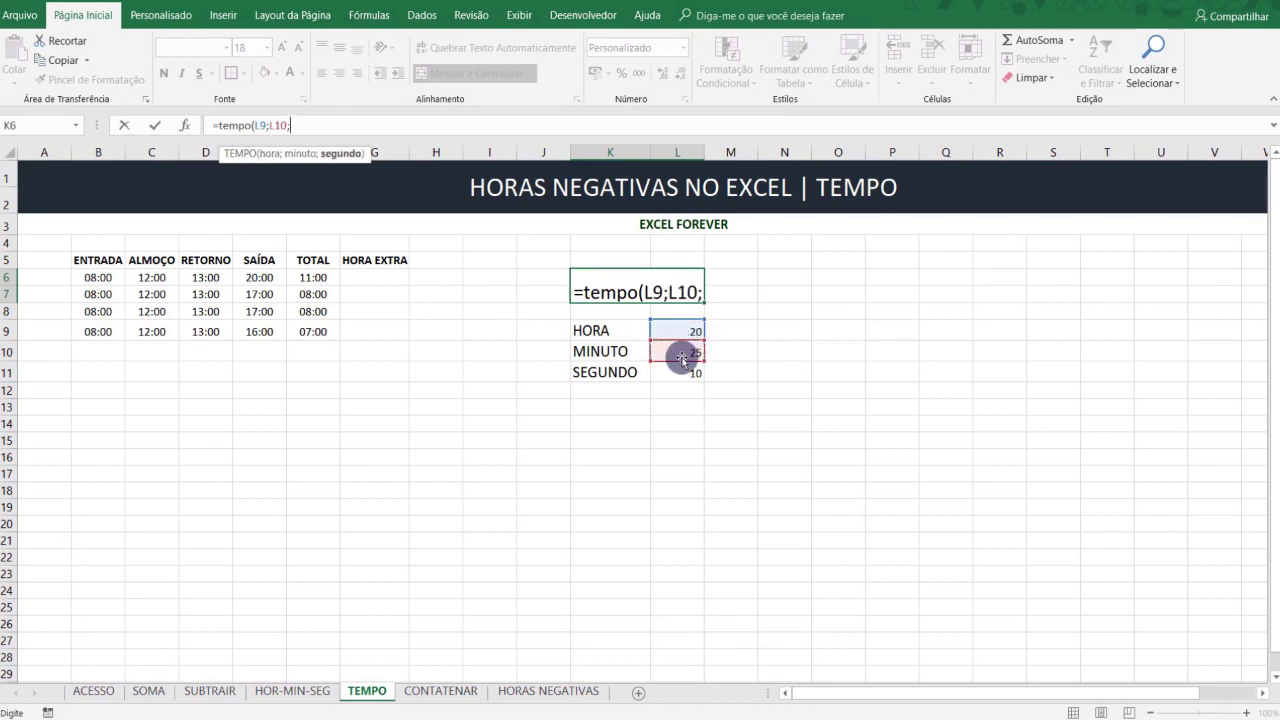
pyautogui.click(682, 373)
pyautogui.write(')')
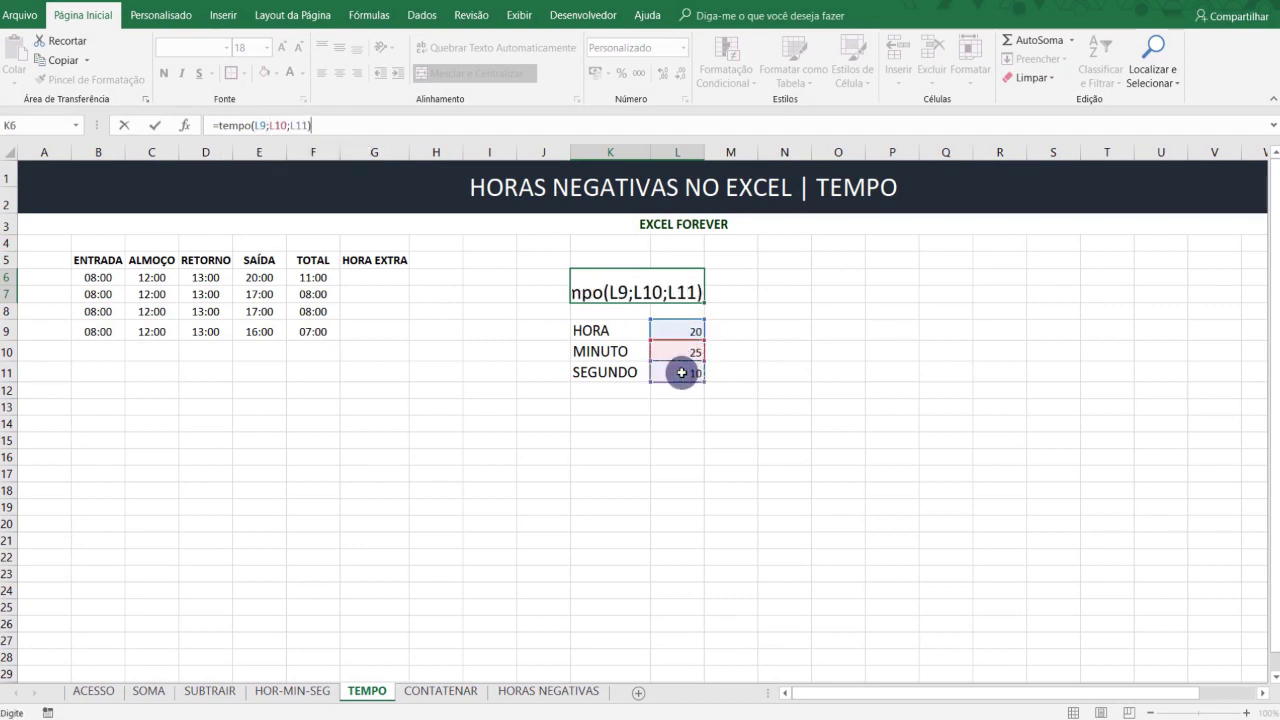
pyautogui.press('Return')
# Step: Verify the TEMPO formula in K6, then switch to the CONCATENAR sheet
pyautogui.click(823, 295)
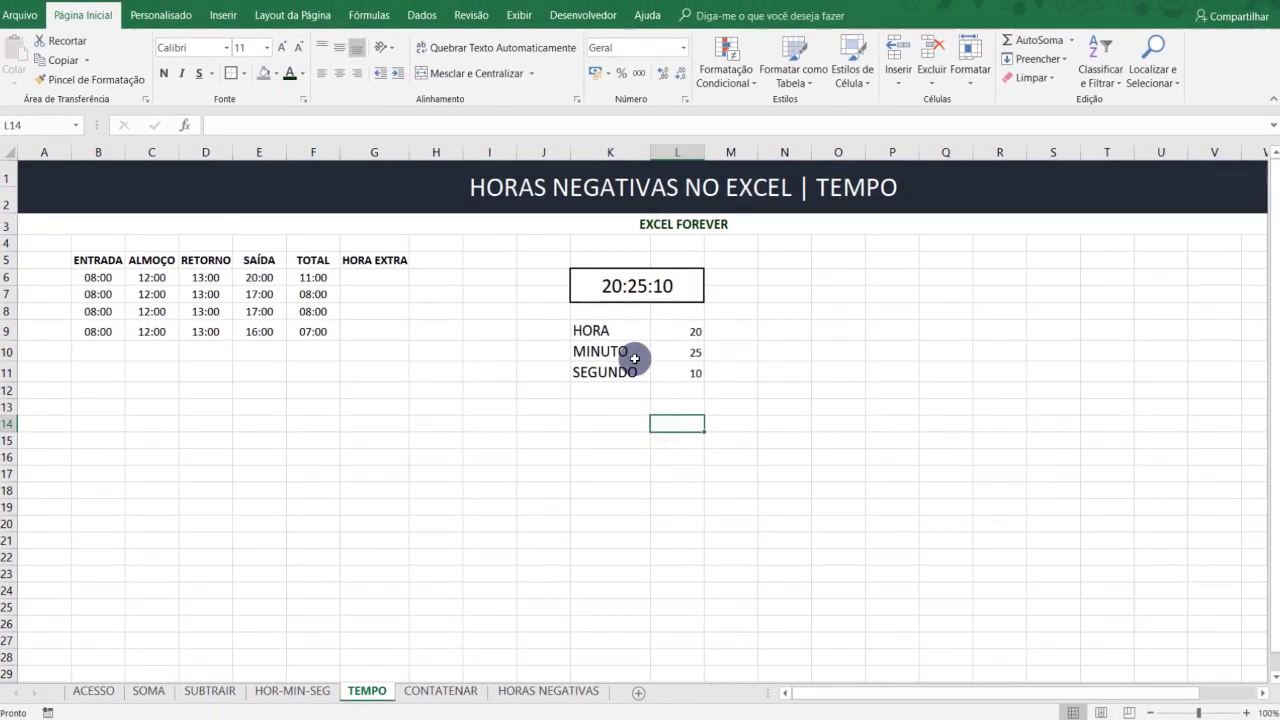
pyautogui.click(630, 287)
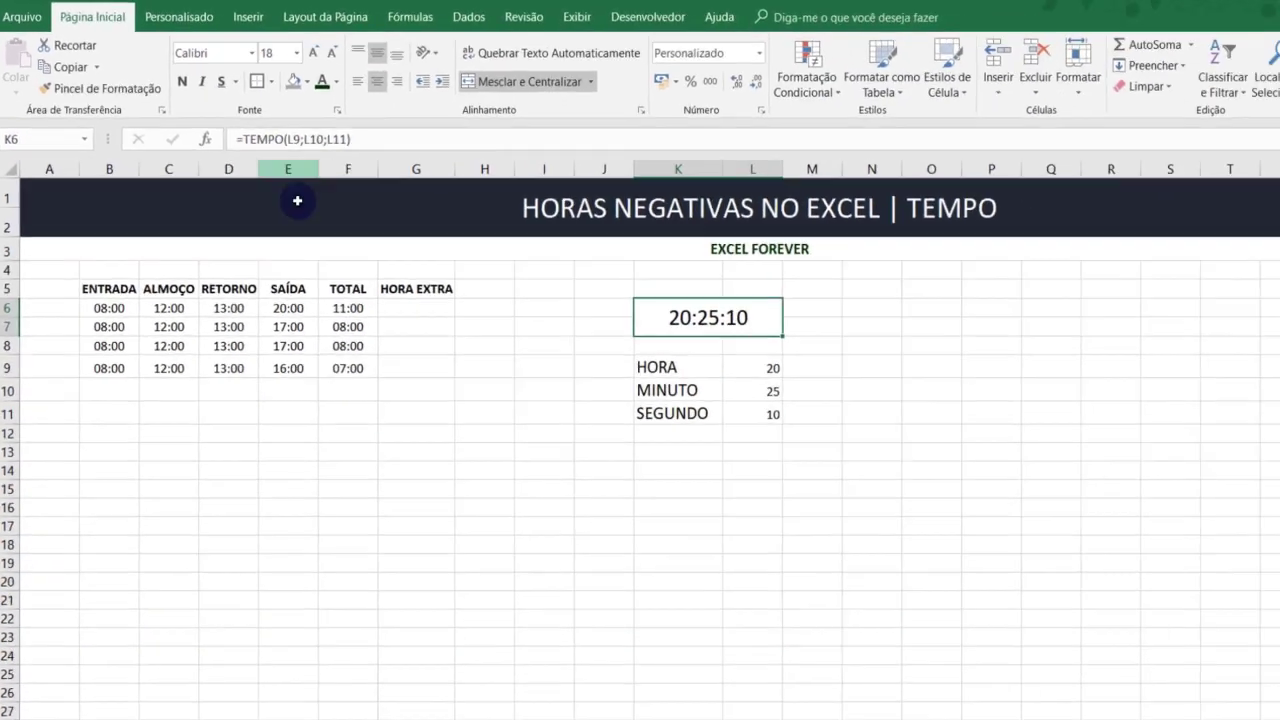
pyautogui.click(394, 312)
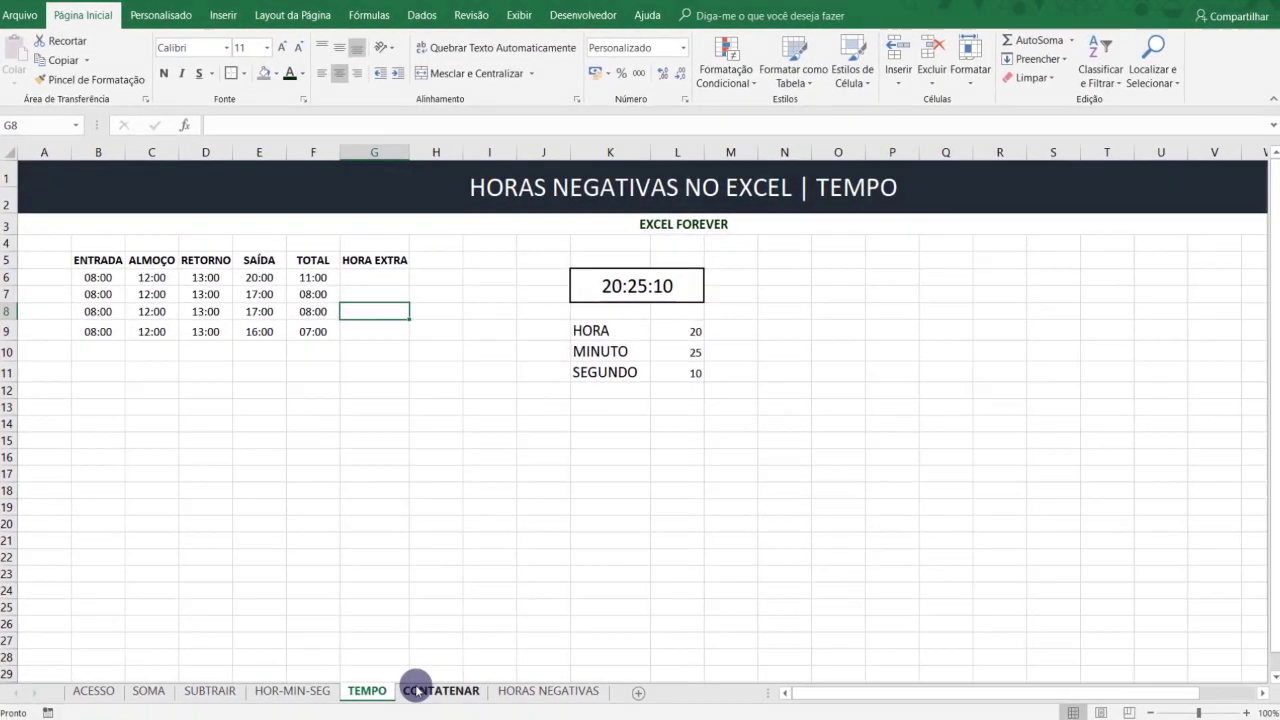
pyautogui.click(430, 691)
# Step: Enter =K9&":"&K10&":"&K11 in N6 to join the time as 20:25:10
pyautogui.click(592, 492)
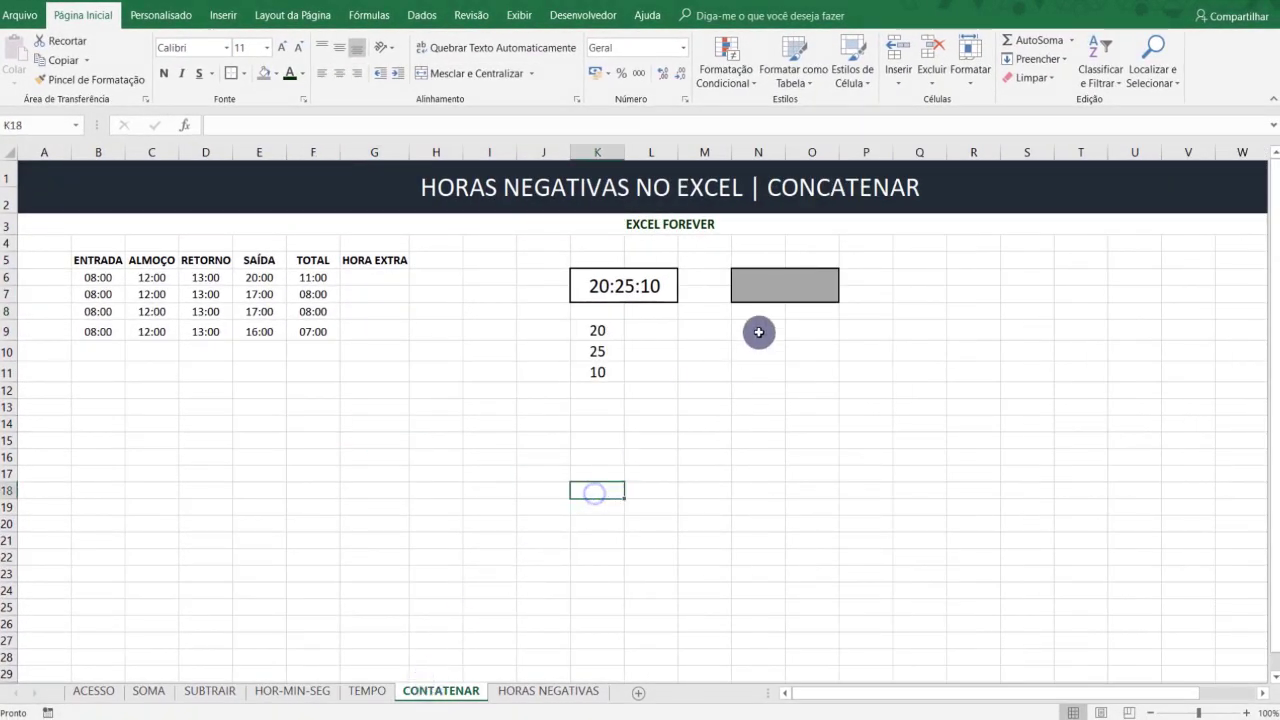
pyautogui.click(776, 297)
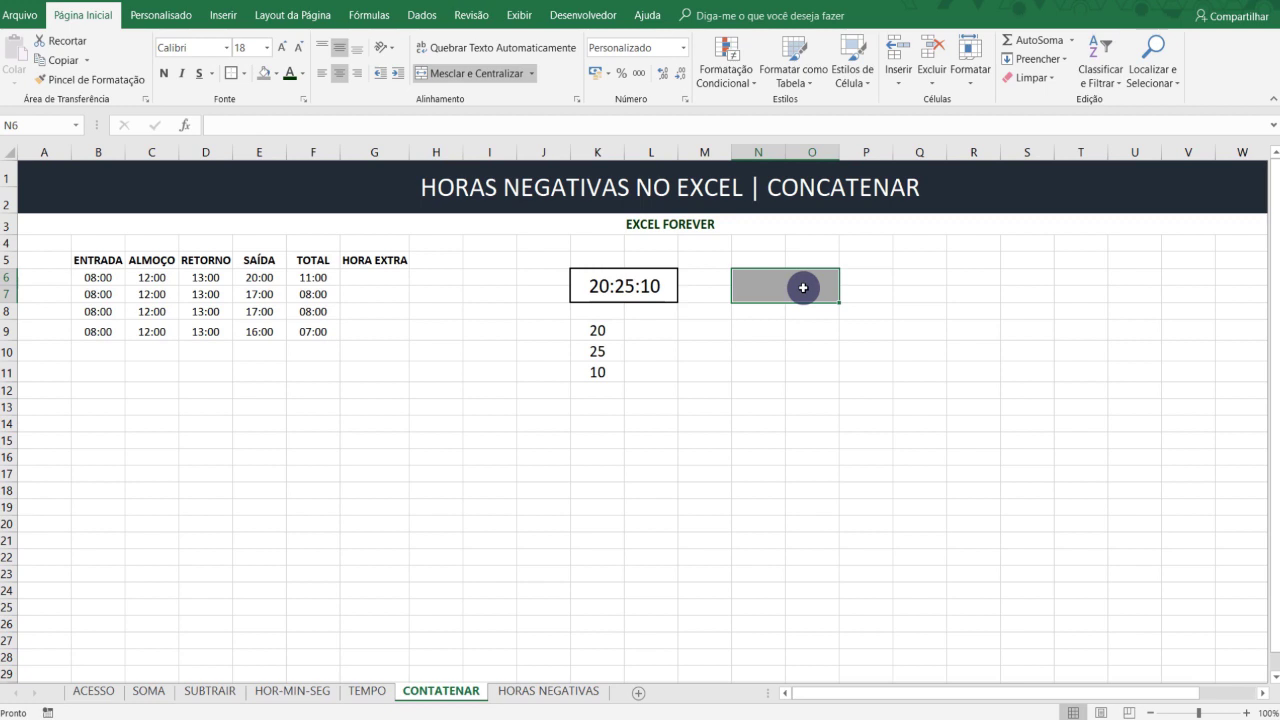
pyautogui.write('=')
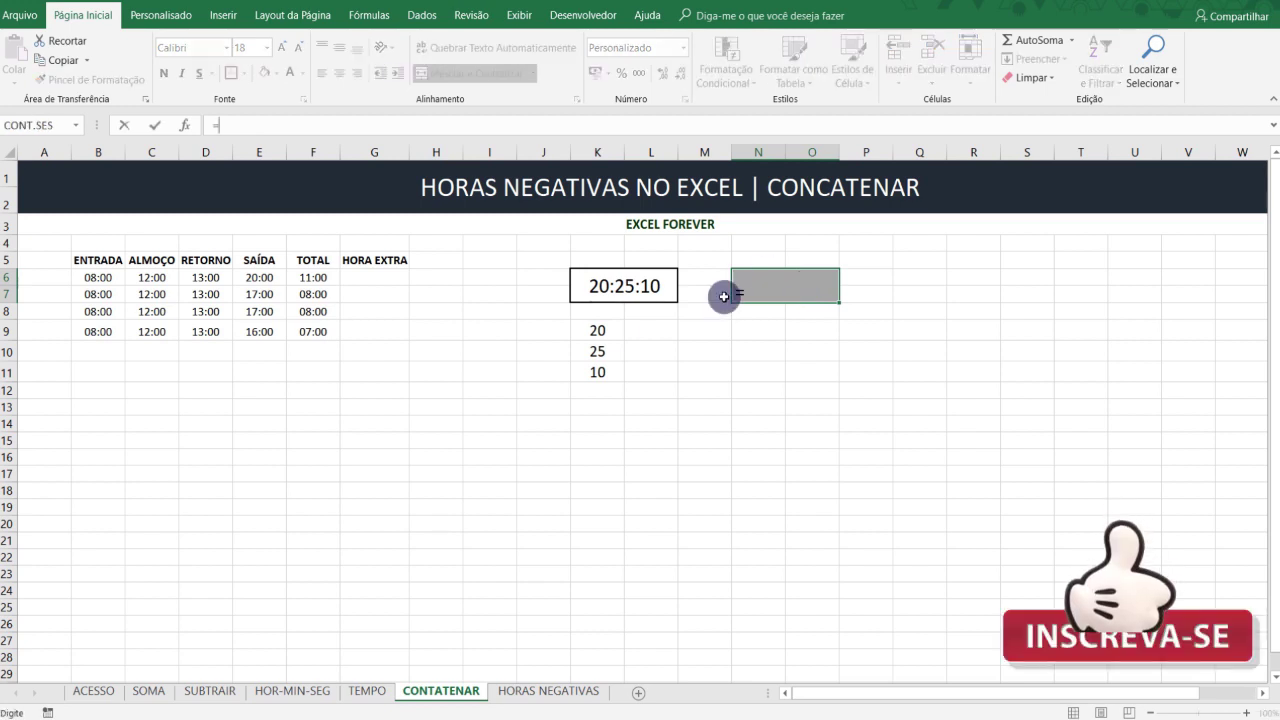
pyautogui.click(597, 330)
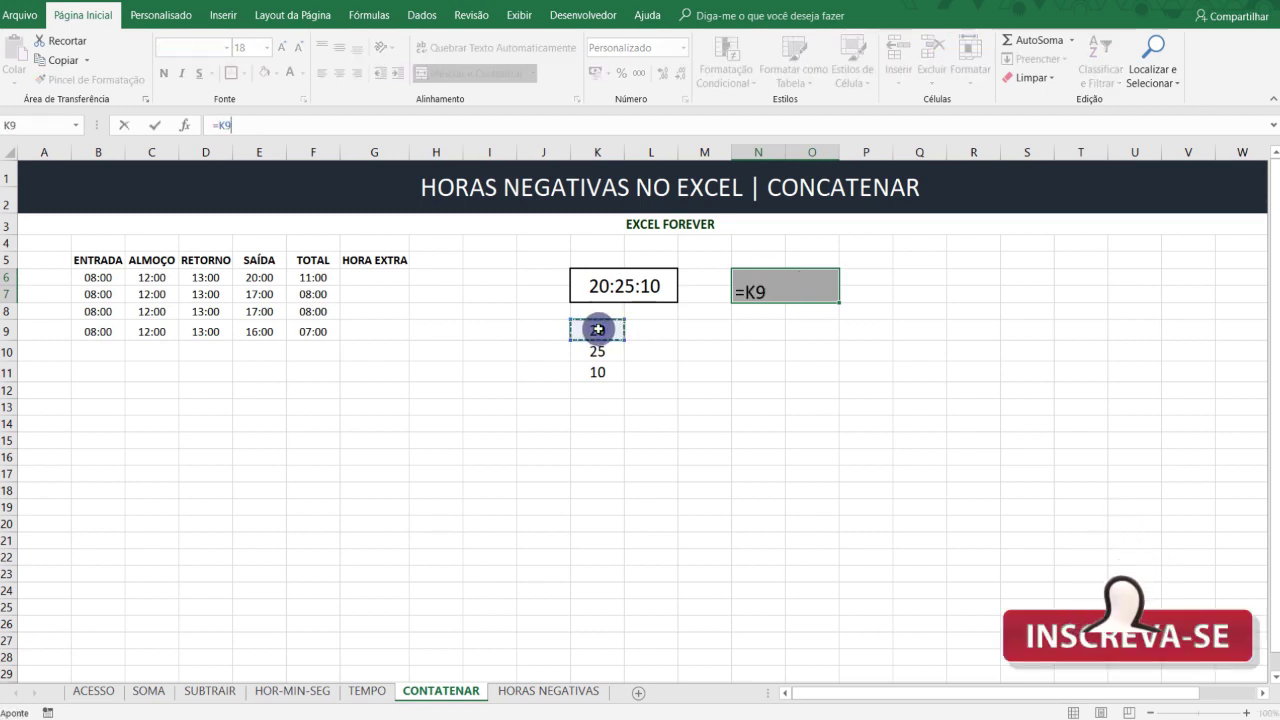
pyautogui.write('"')
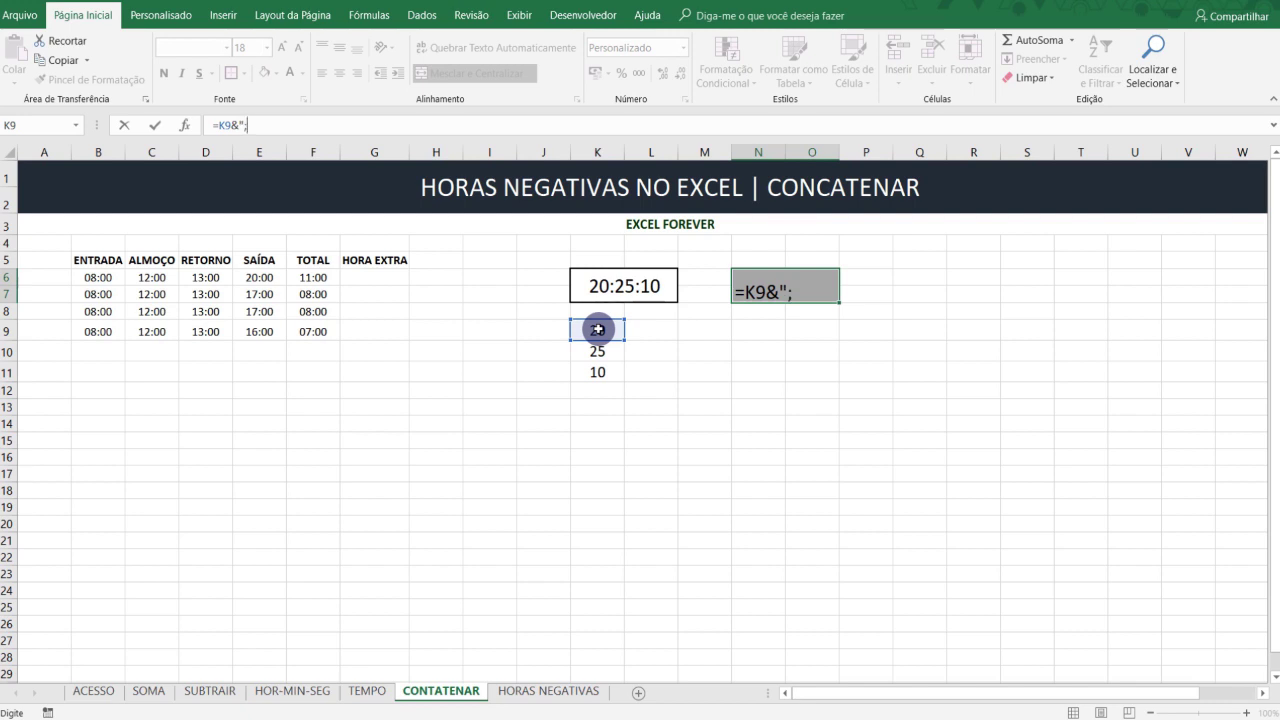
pyautogui.write('"&')
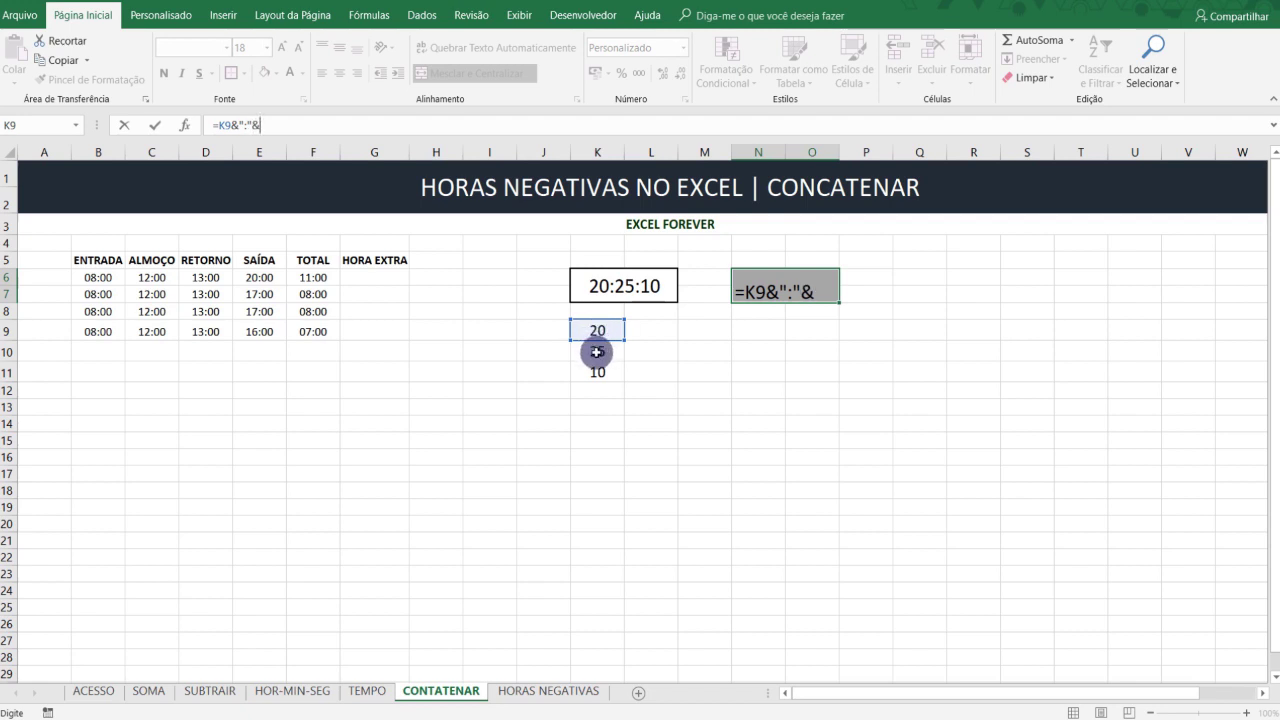
pyautogui.click(597, 351)
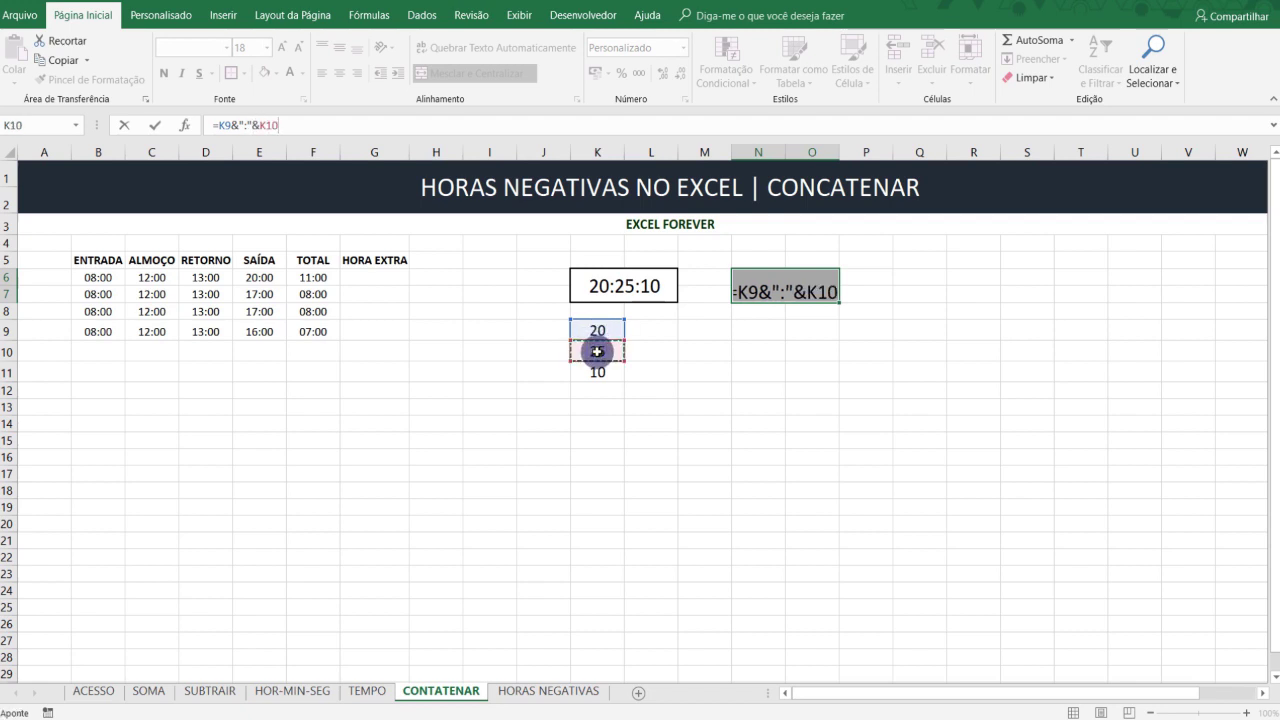
pyautogui.write('&')
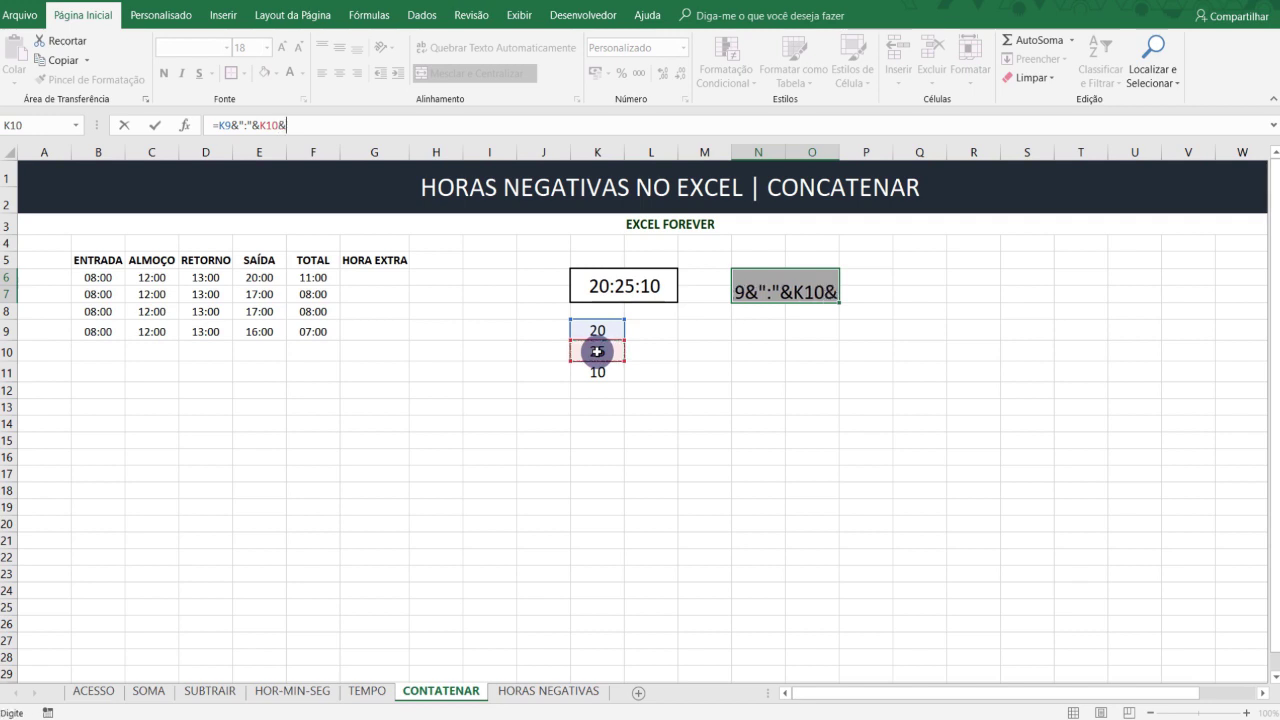
pyautogui.write('":')
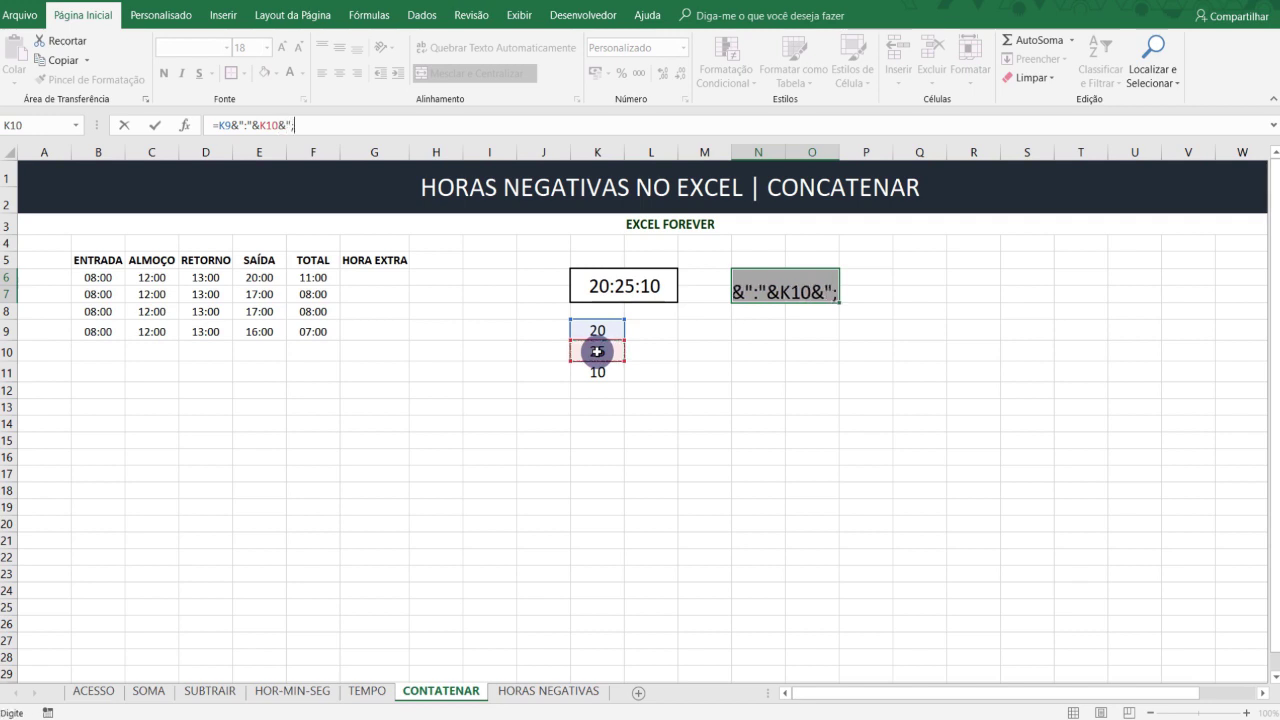
pyautogui.write('"')
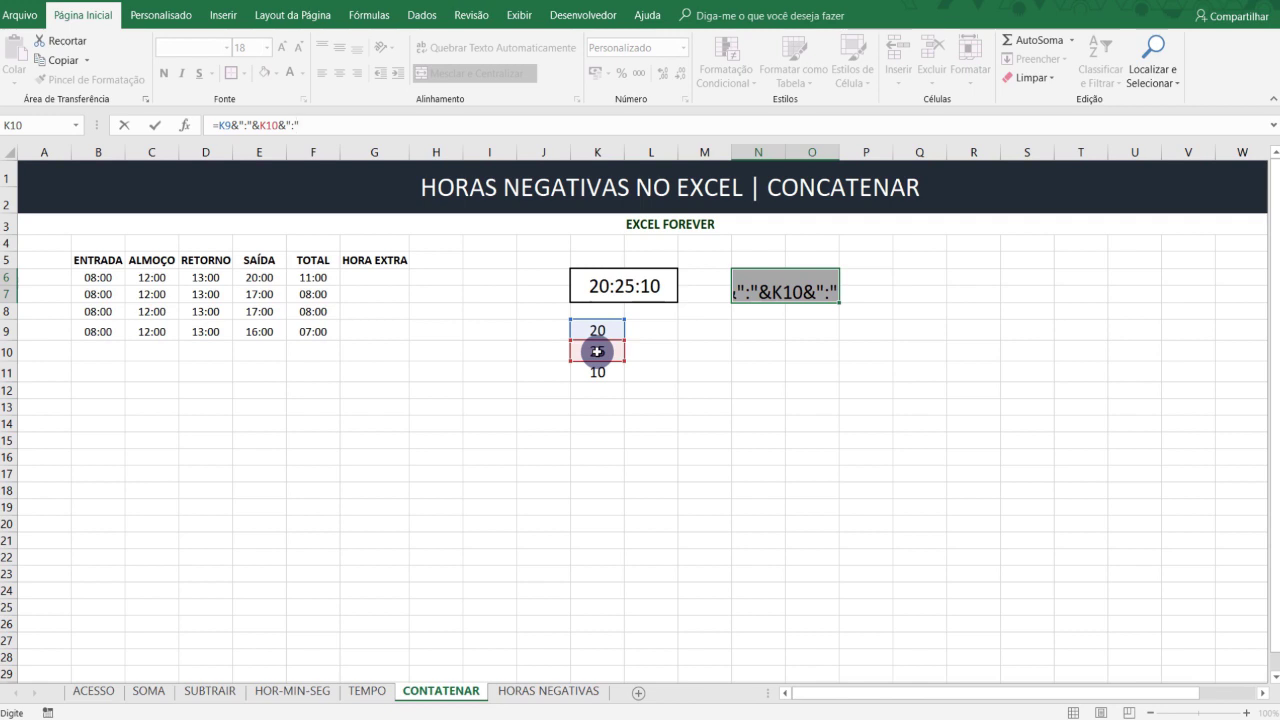
pyautogui.write('&')
pyautogui.click(591, 370)
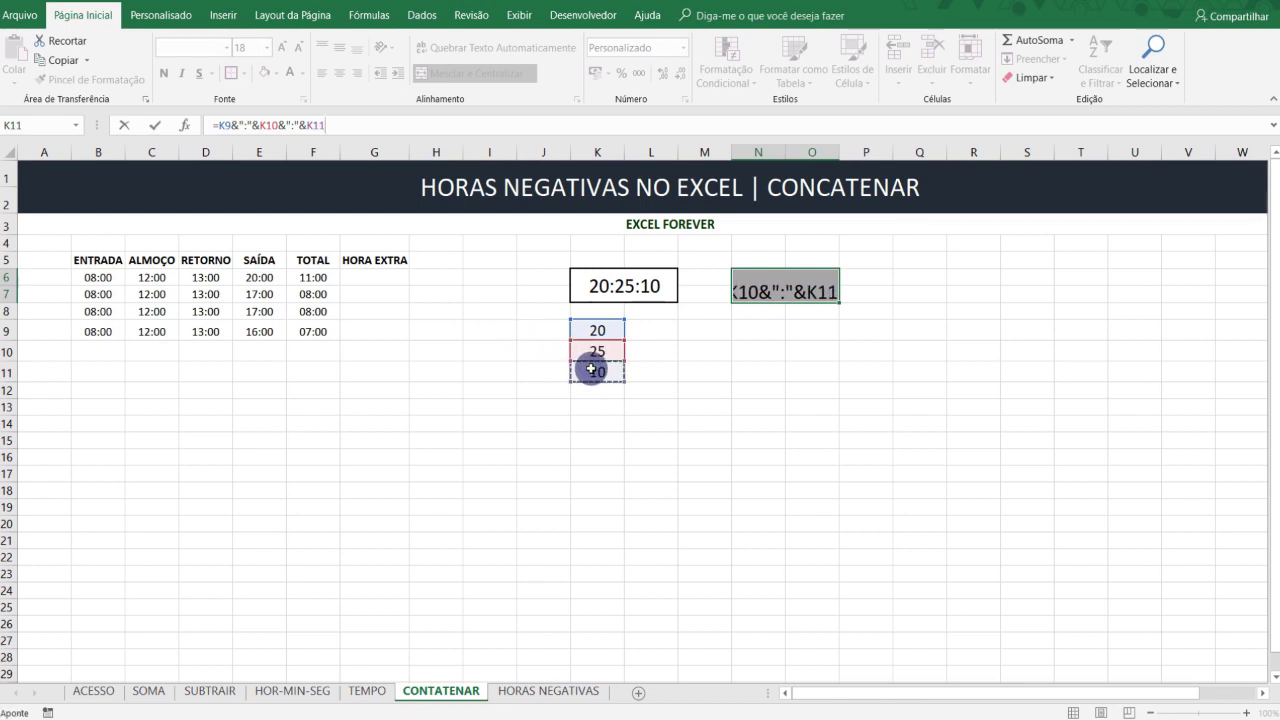
pyautogui.press('Return')
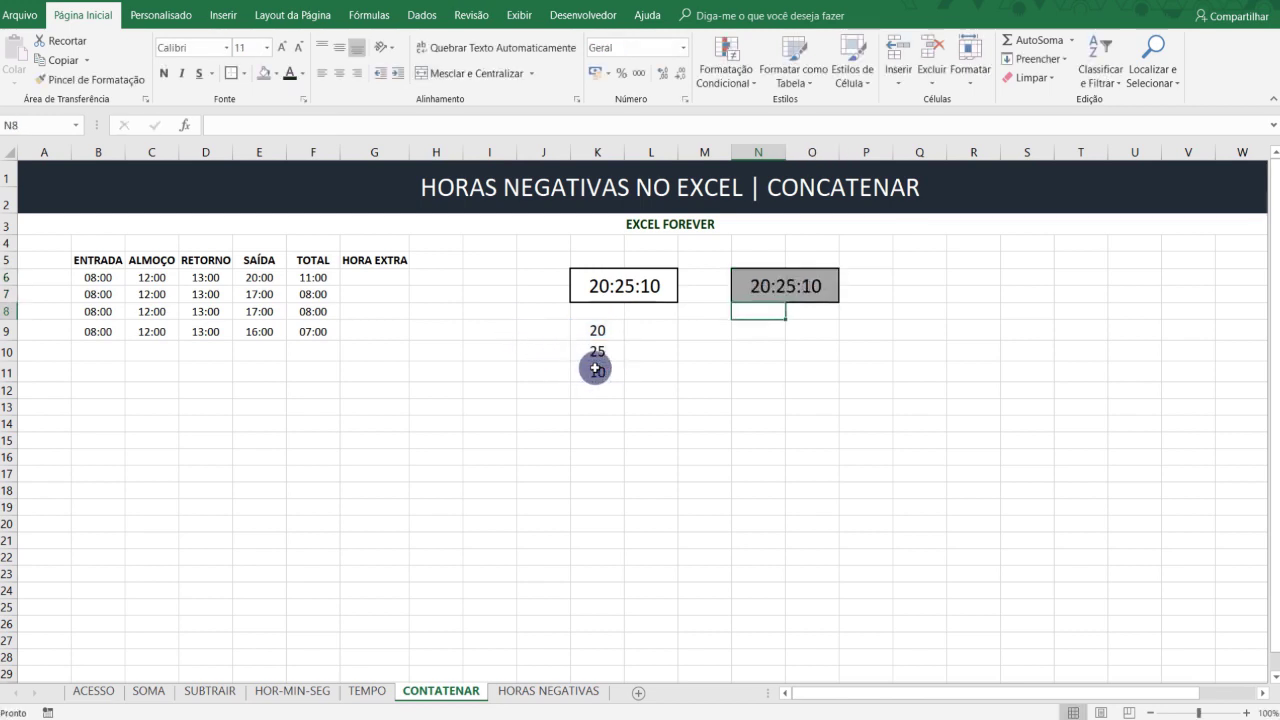
# Step: Verify the joined formula in N6, then switch to the HORAS NEGATIVAS sheet
pyautogui.click(851, 289)
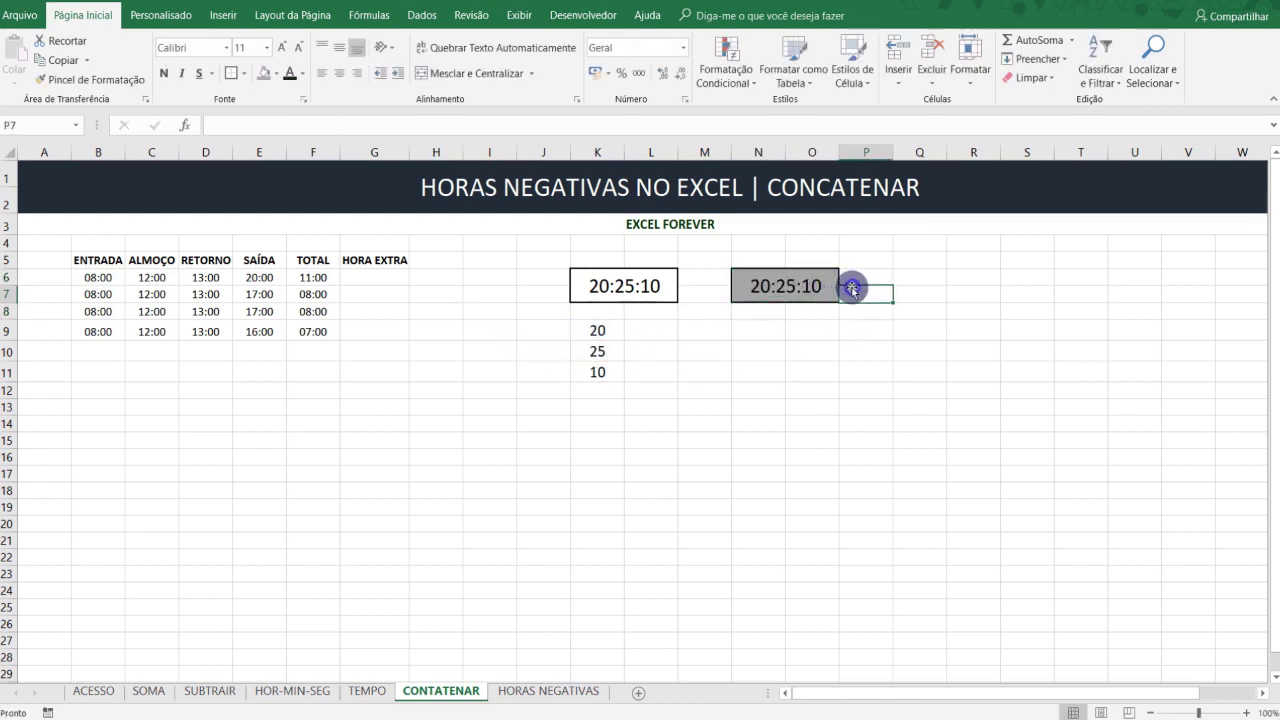
pyautogui.click(792, 283)
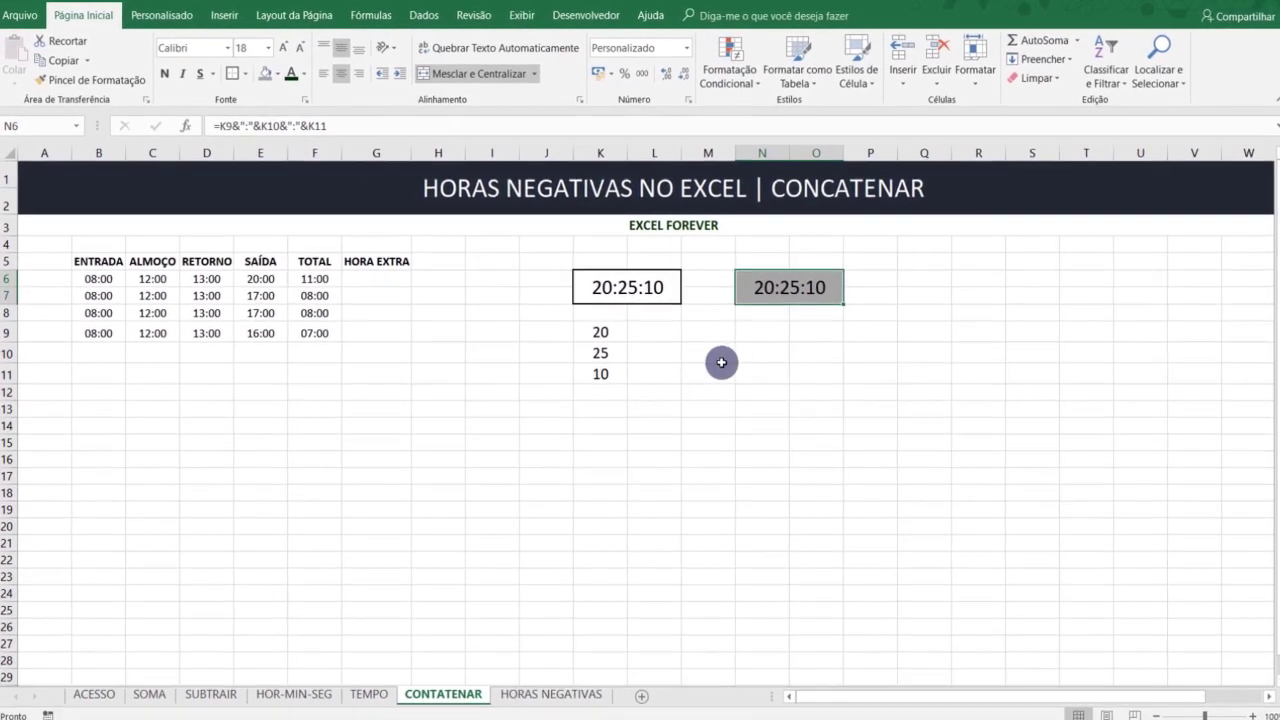
pyautogui.click(776, 332)
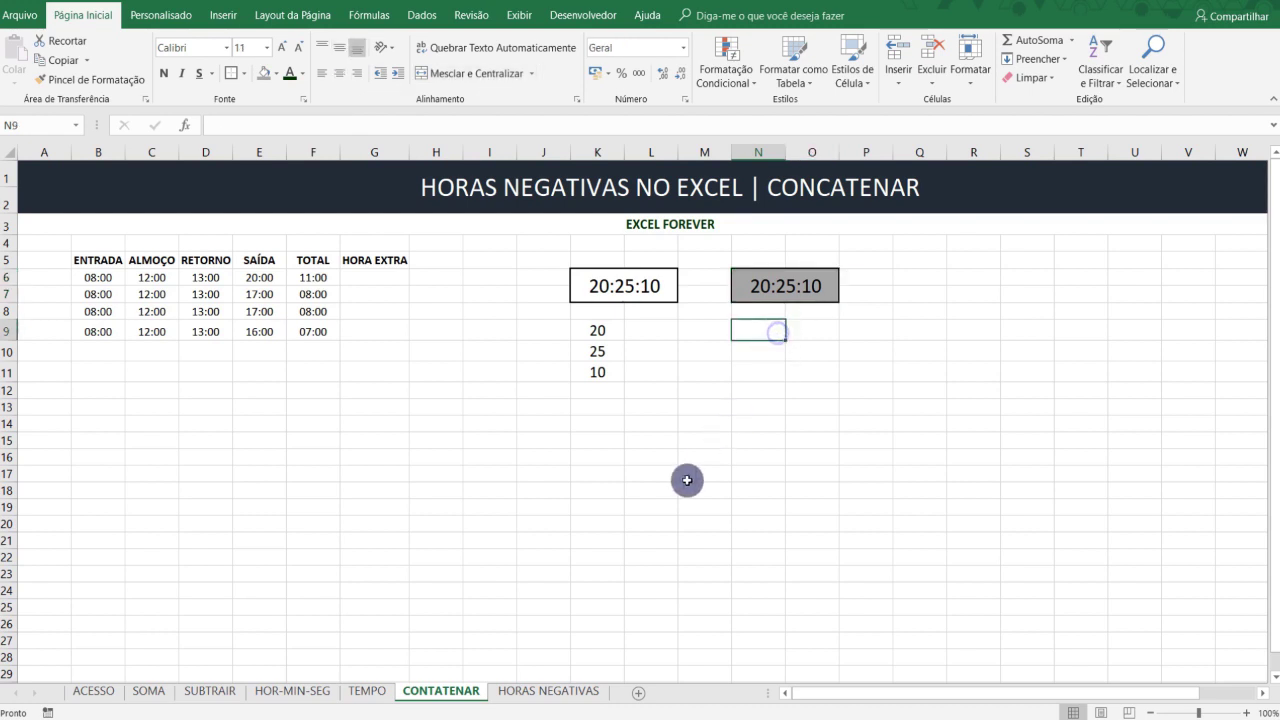
pyautogui.click(546, 691)
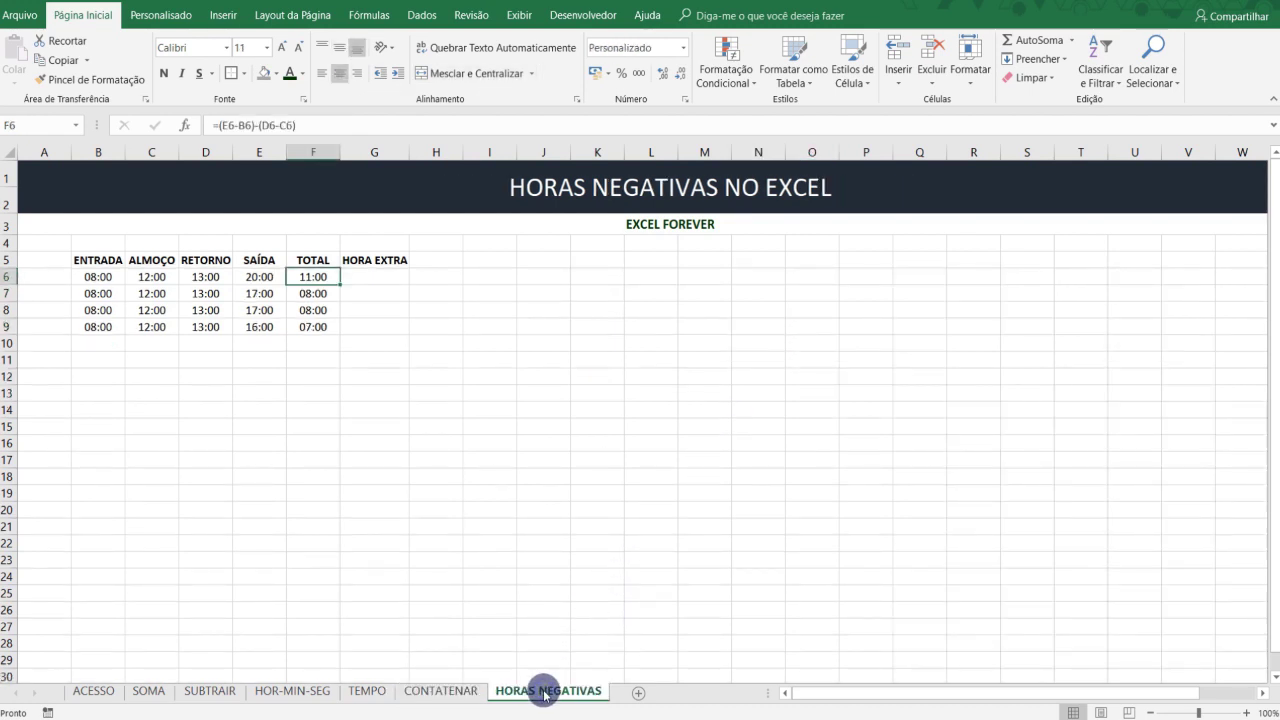
# Step: Enter the overtime formula =F6-"08:00" in G6
pyautogui.click(421, 413)
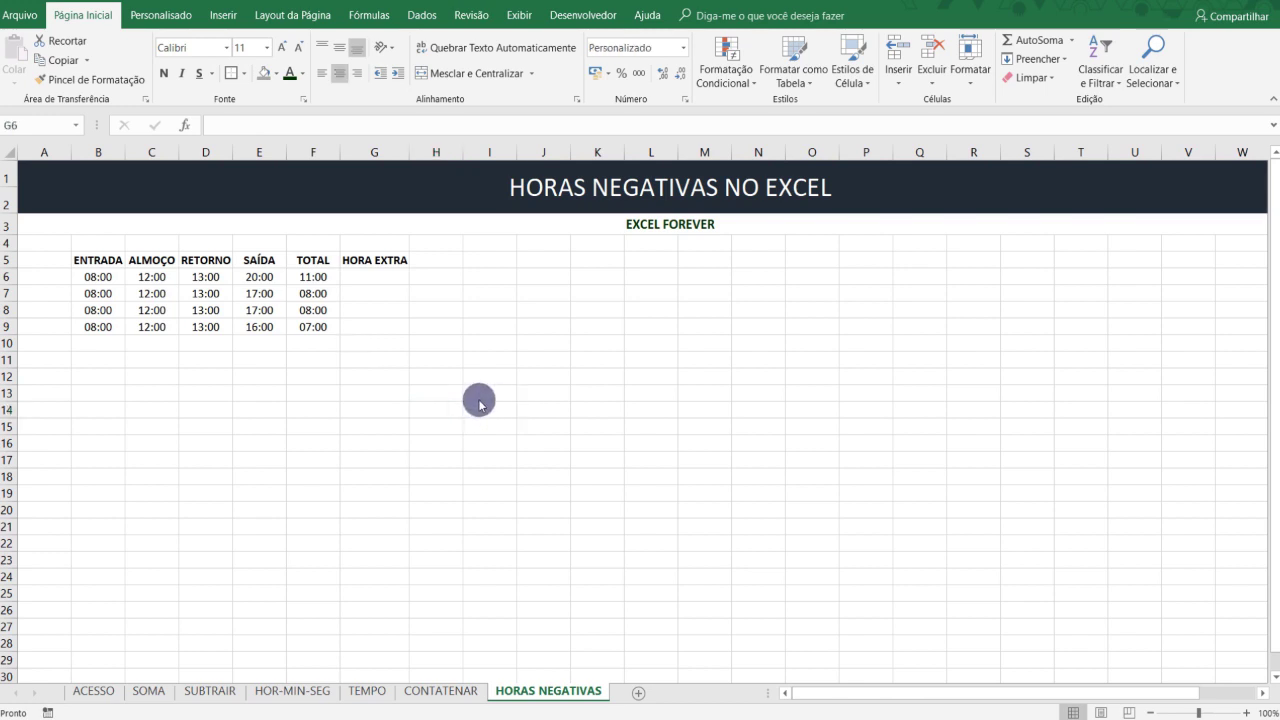
pyautogui.click(358, 276)
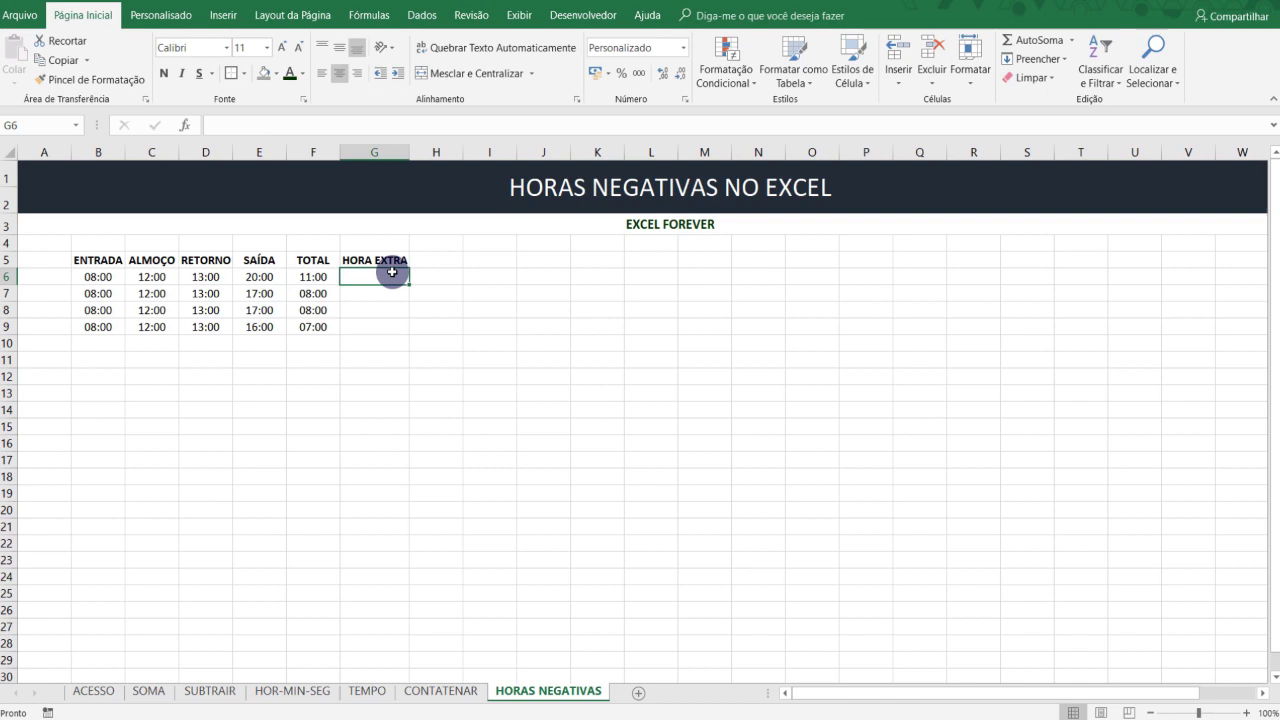
pyautogui.write('=')
pyautogui.press('Left')
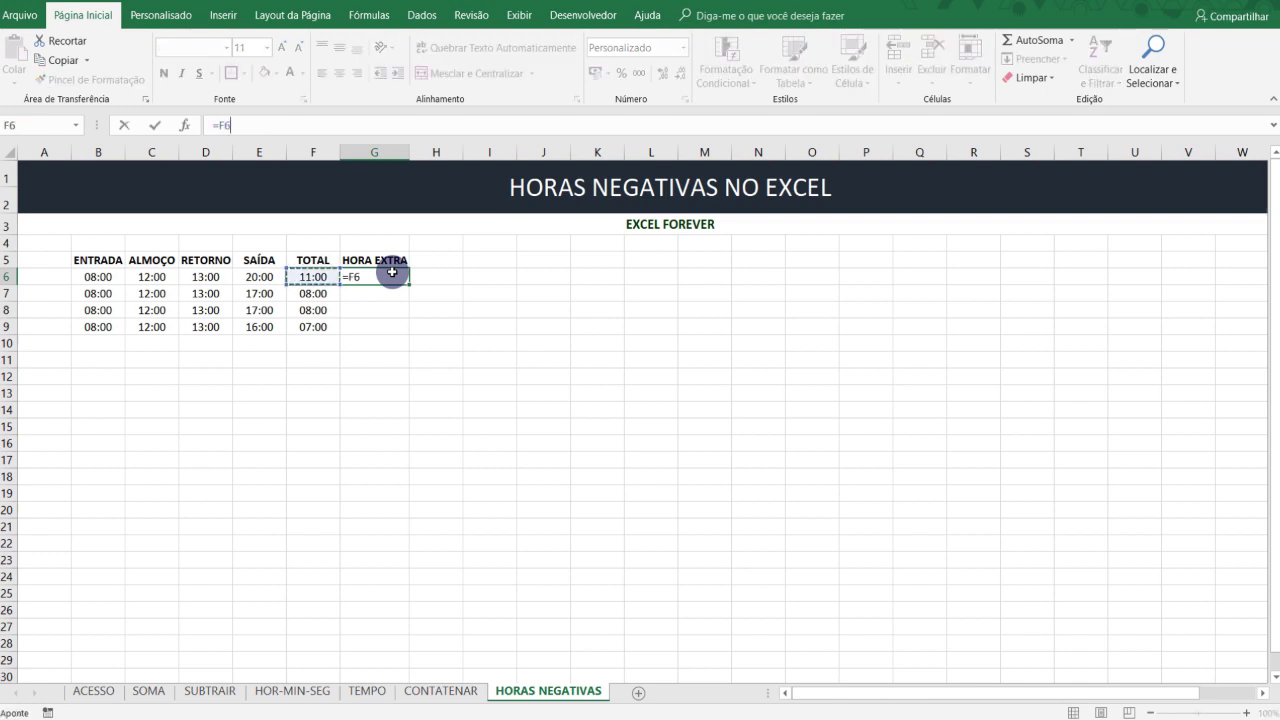
pyautogui.write('-')
pyautogui.write('08')
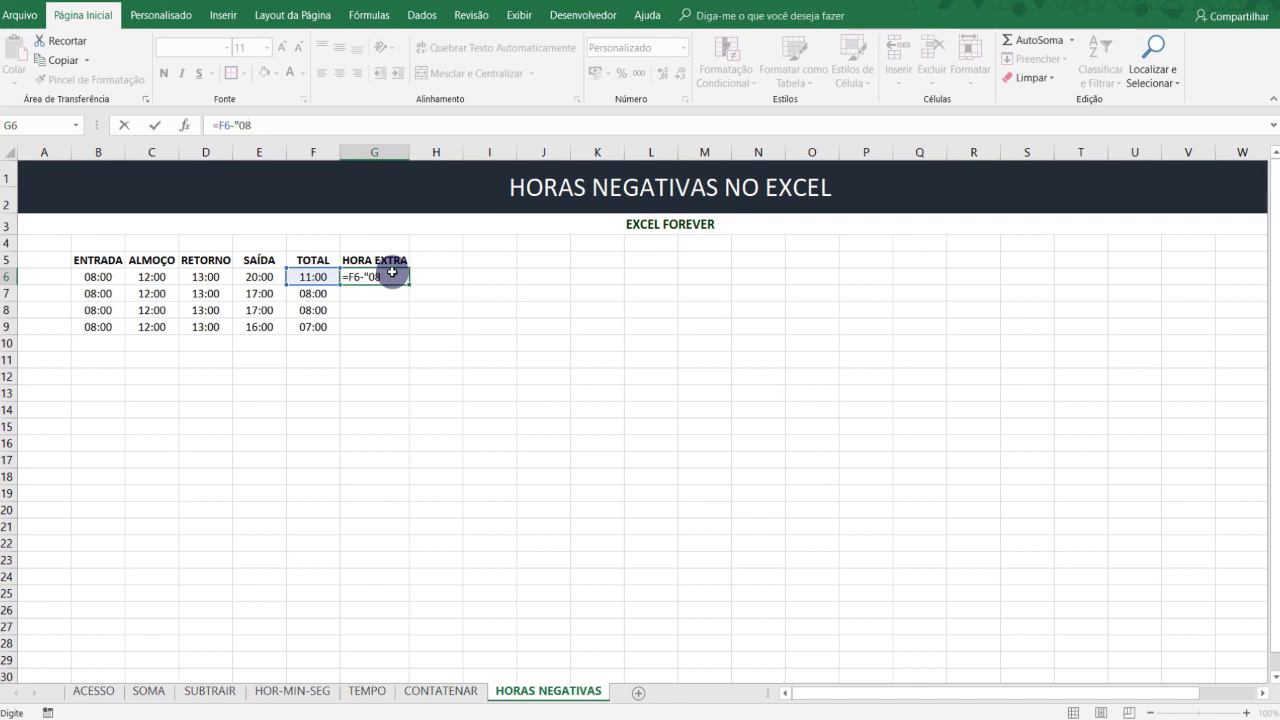
pyautogui.write(':00')
pyautogui.press('Return')
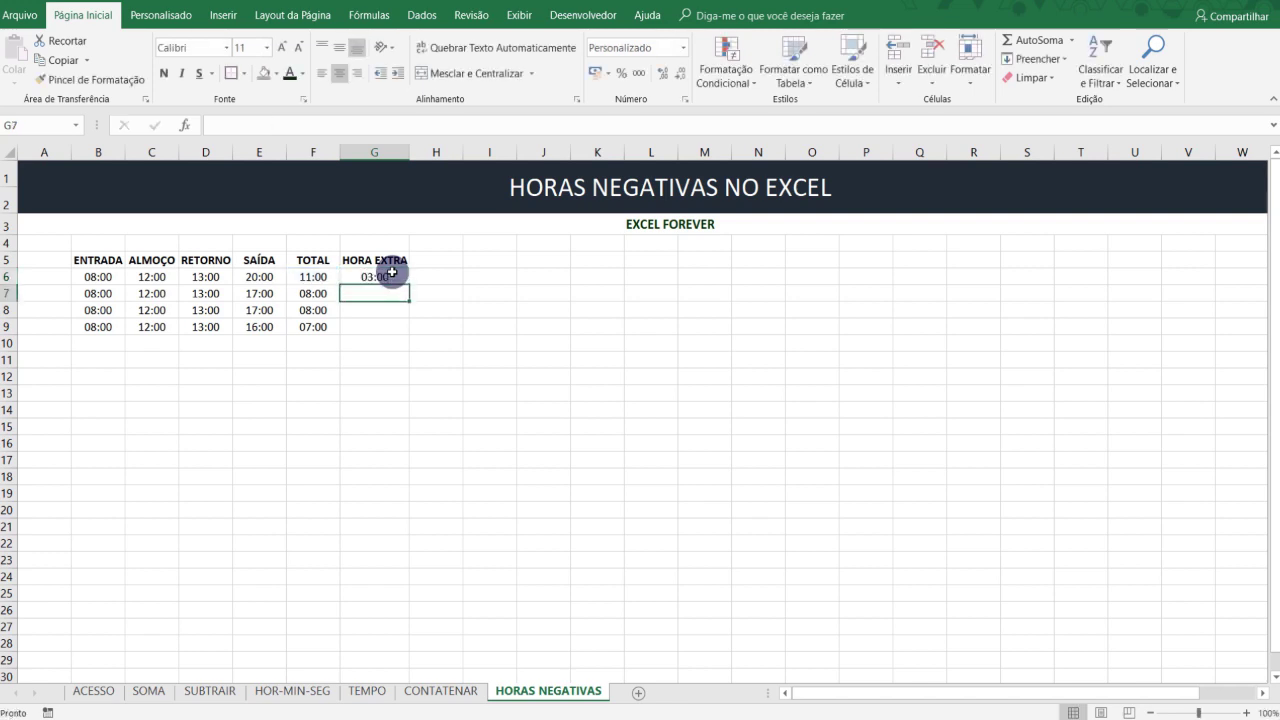
# Step: Fill G6's formula down to G9, giving 03:00, 00:00, 00:00 and ########
pyautogui.click(392, 272)
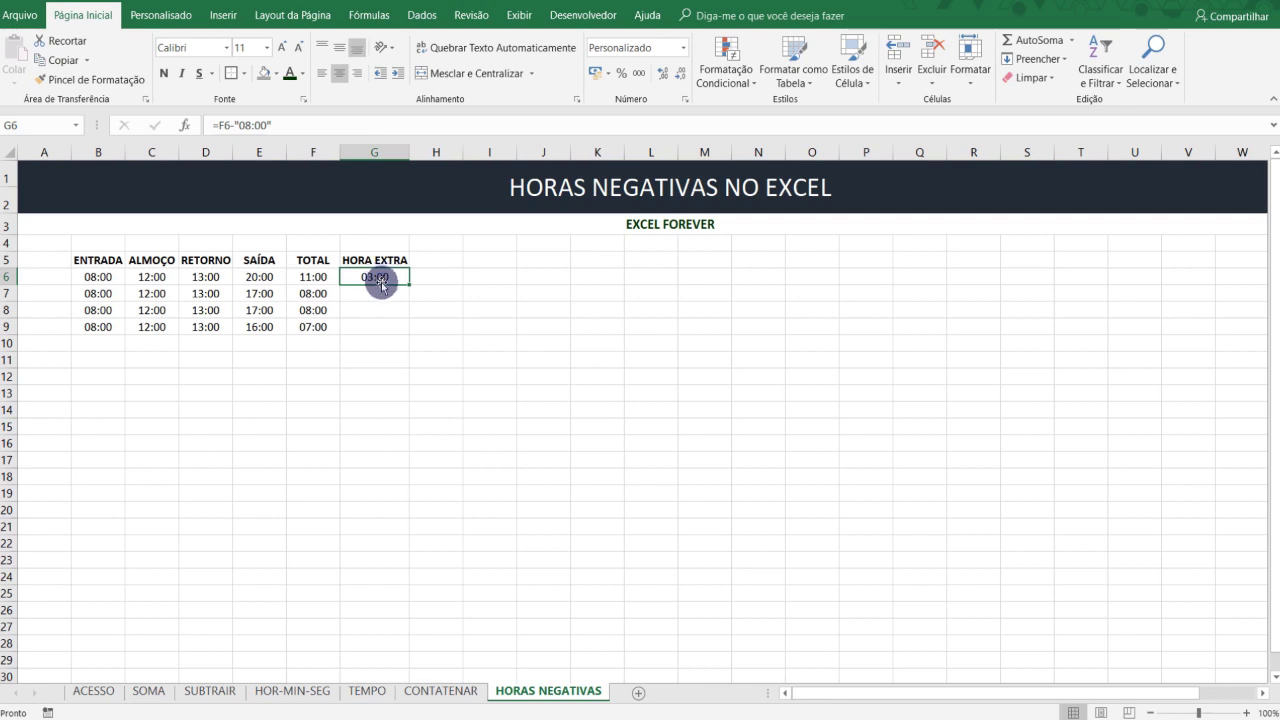
pyautogui.moveTo(409, 285); pyautogui.dragTo(410, 330)
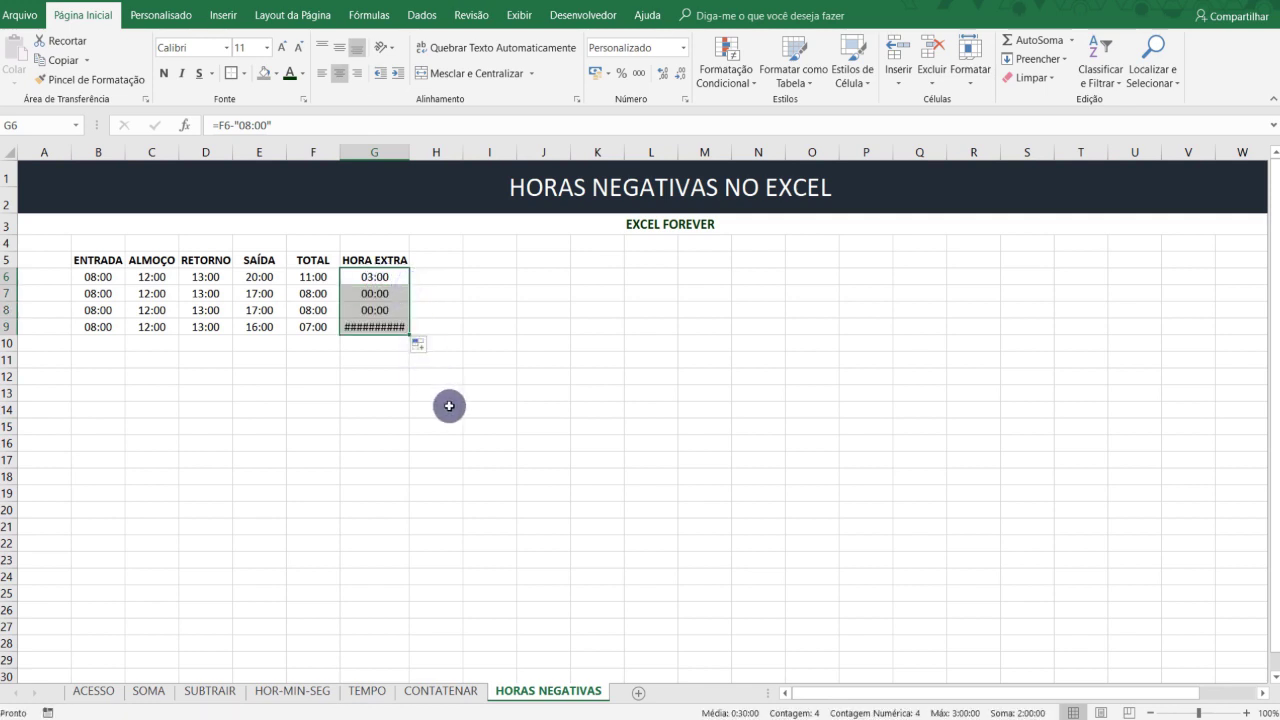
pyautogui.click(440, 293)
pyautogui.click(383, 293)
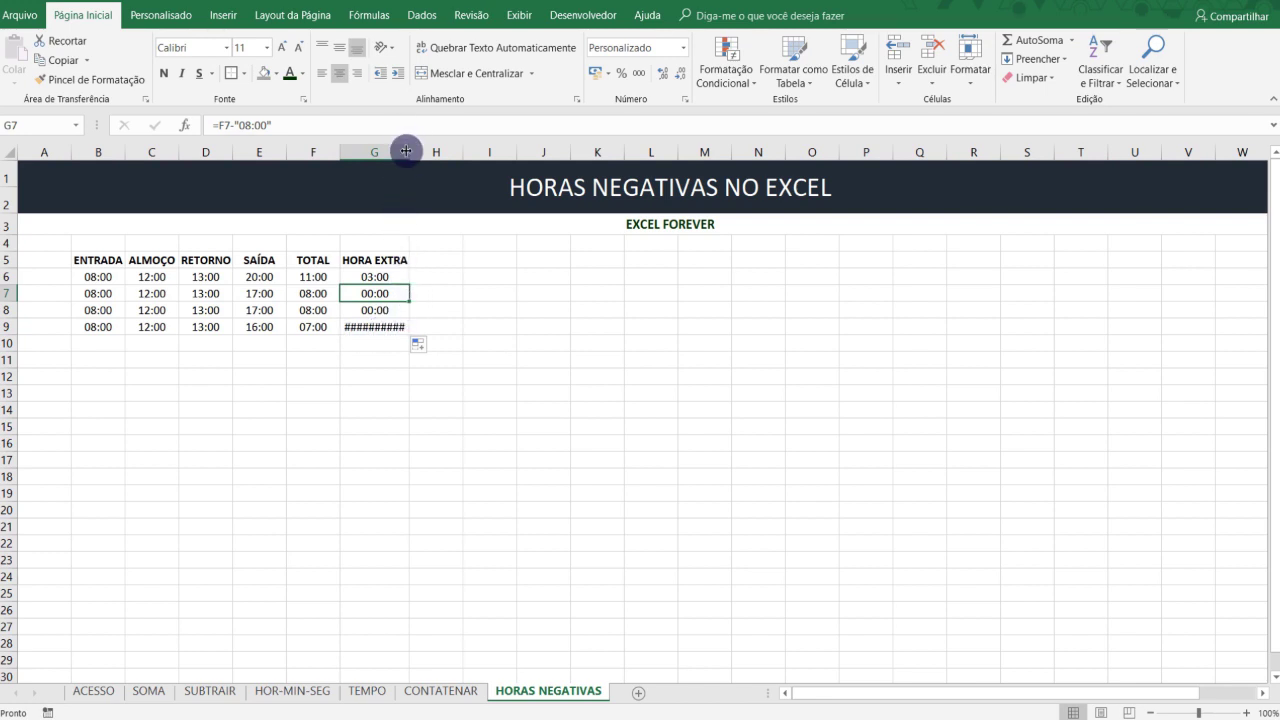
pyautogui.click(368, 327)
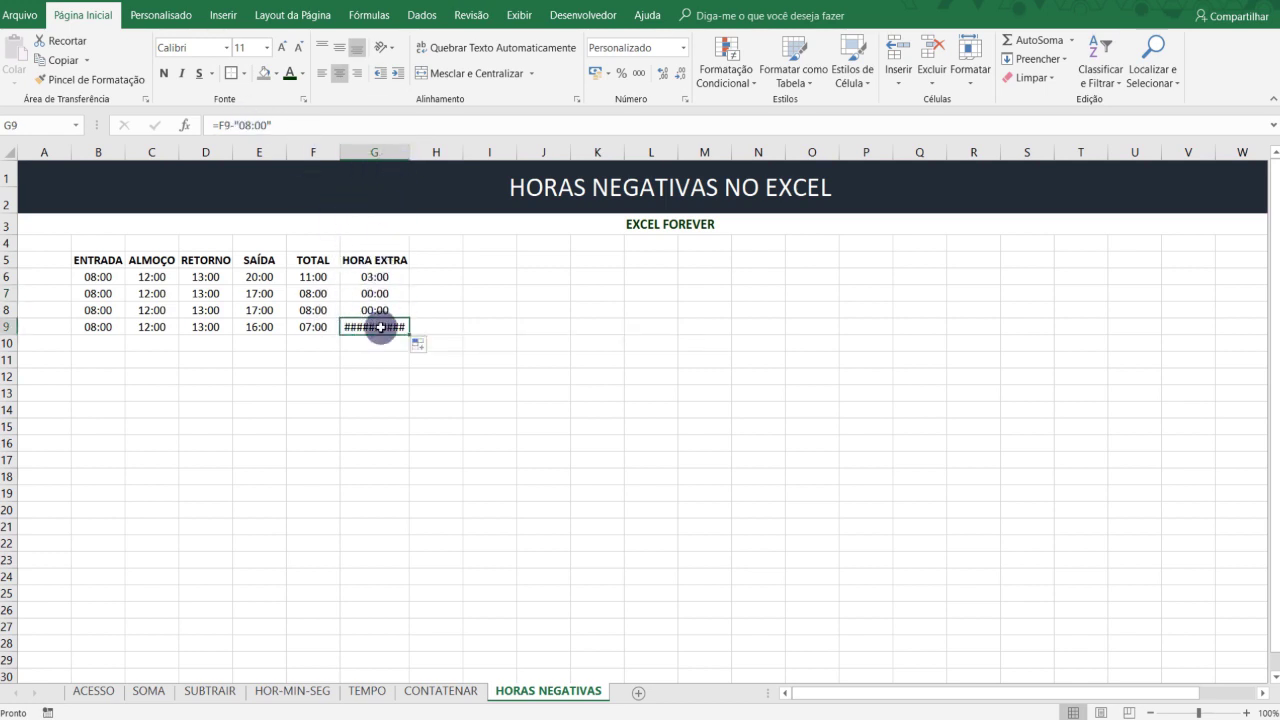
pyautogui.moveTo(376, 327)
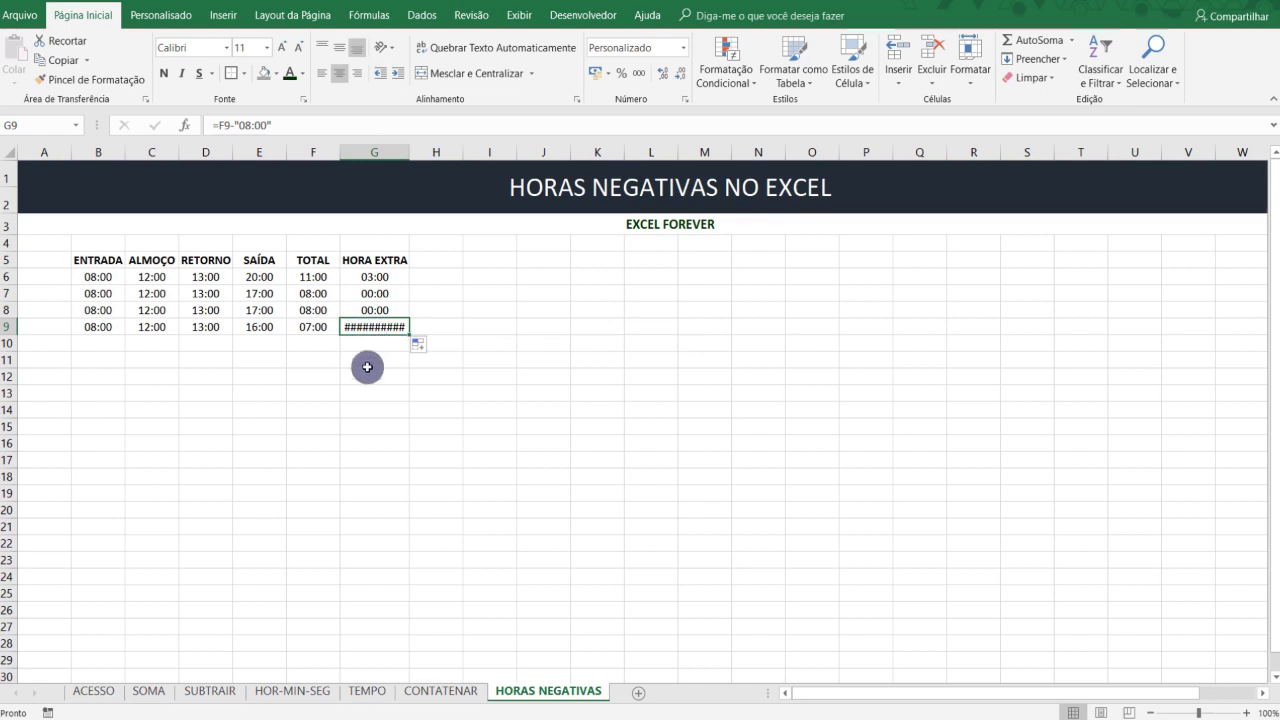
pyautogui.click(358, 360)
pyautogui.click(368, 327)
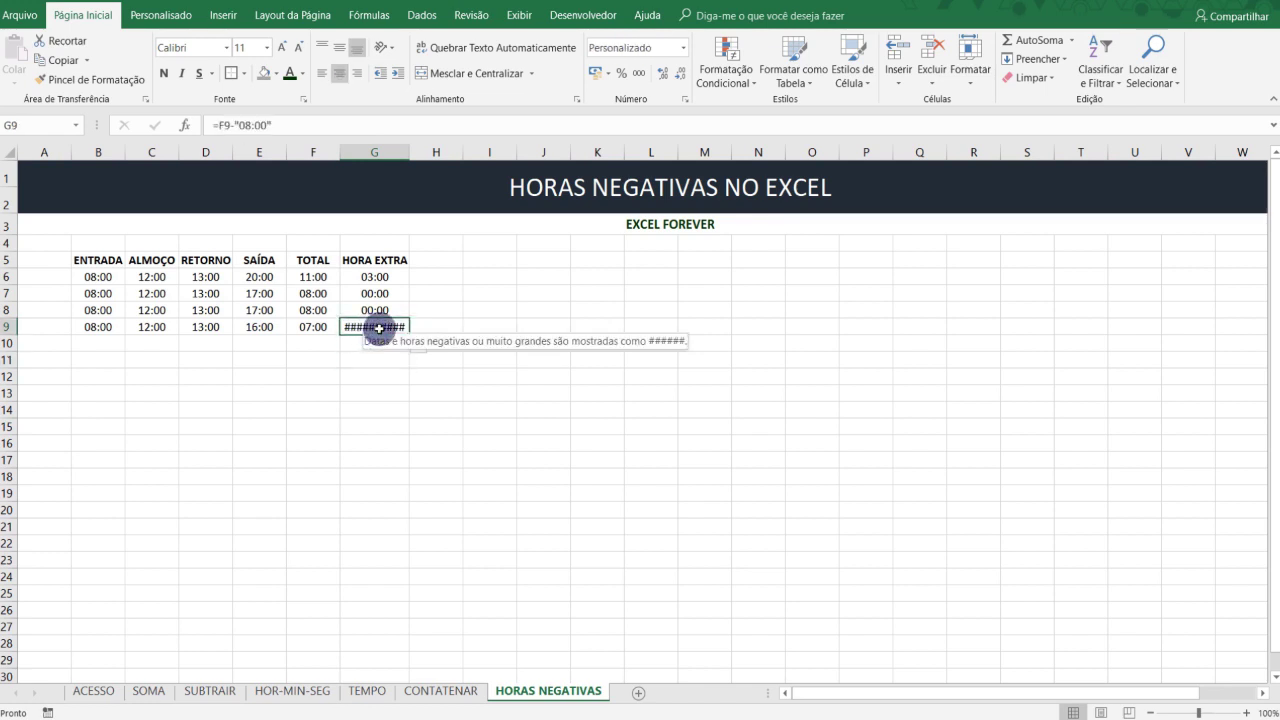
pyautogui.moveTo(409, 152); pyautogui.dragTo(600, 152)
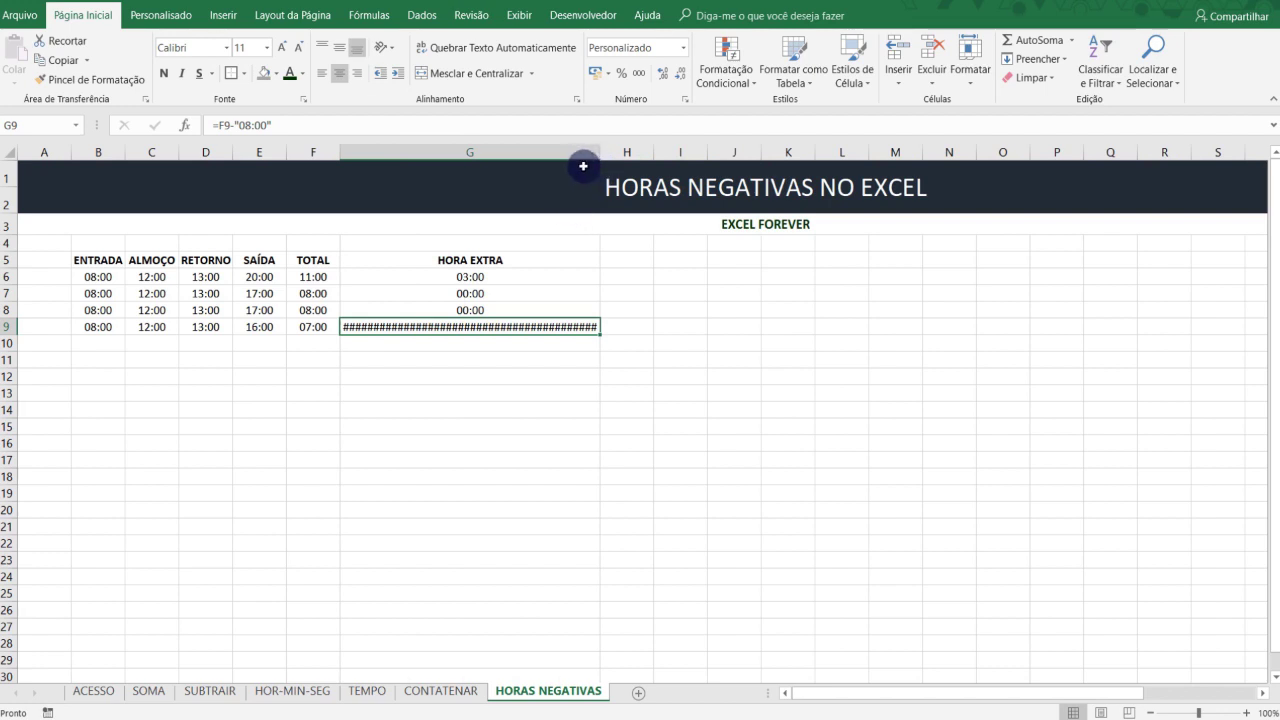
pyautogui.hotkey('ctrl', 'z')
pyautogui.click(458, 361)
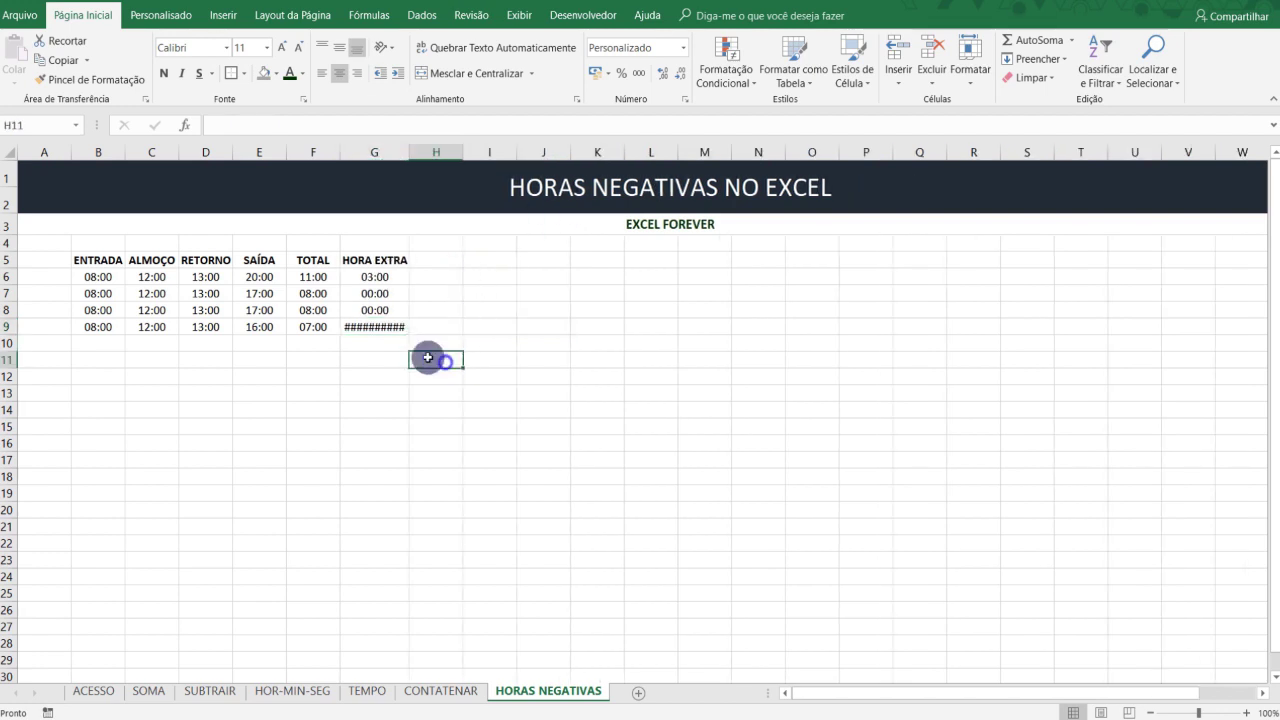
pyautogui.click(362, 328)
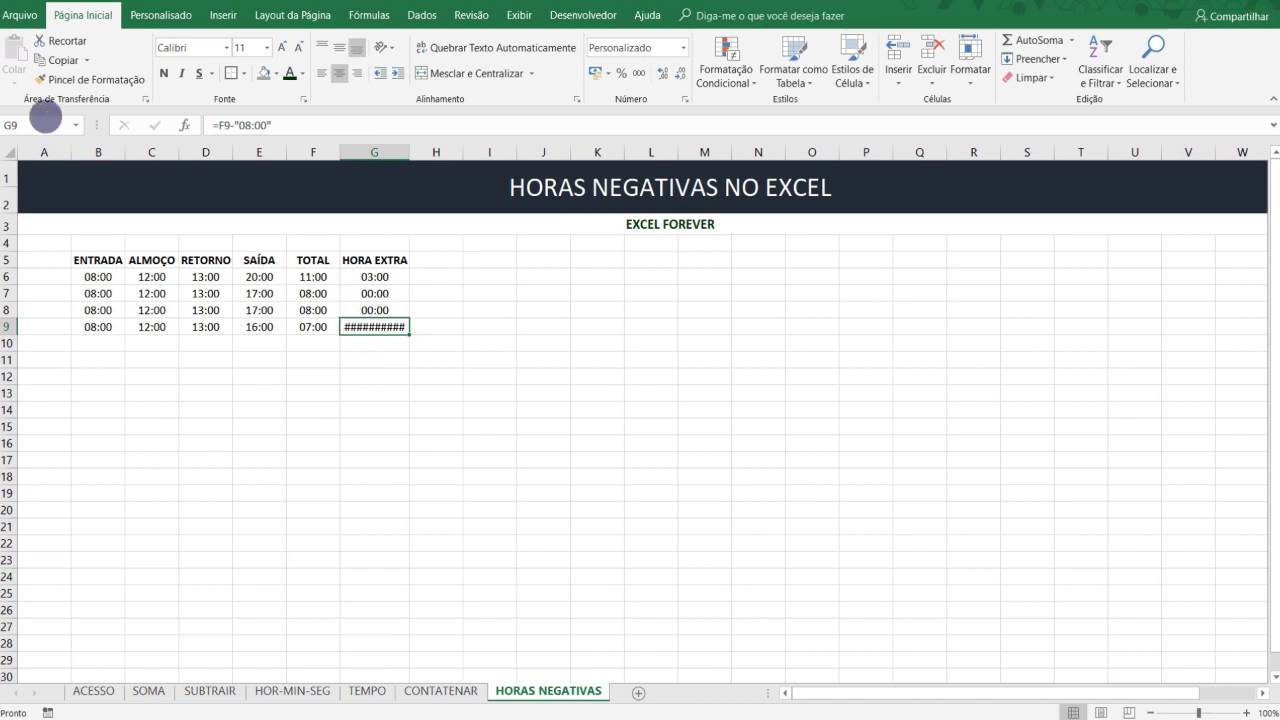
pyautogui.click(24, 16)
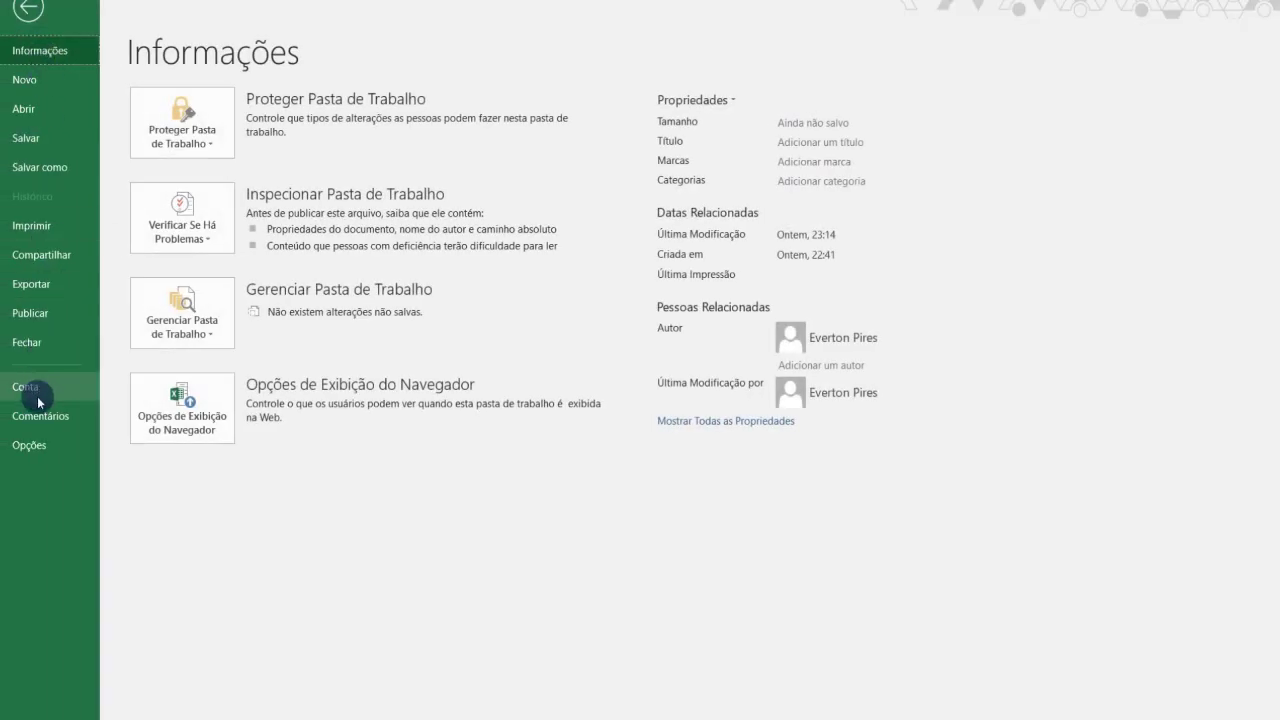
# Step: Enable 'Usar sistema de data 1904' in Opções > Avançado so G9 shows -01:00
pyautogui.click(27, 445)
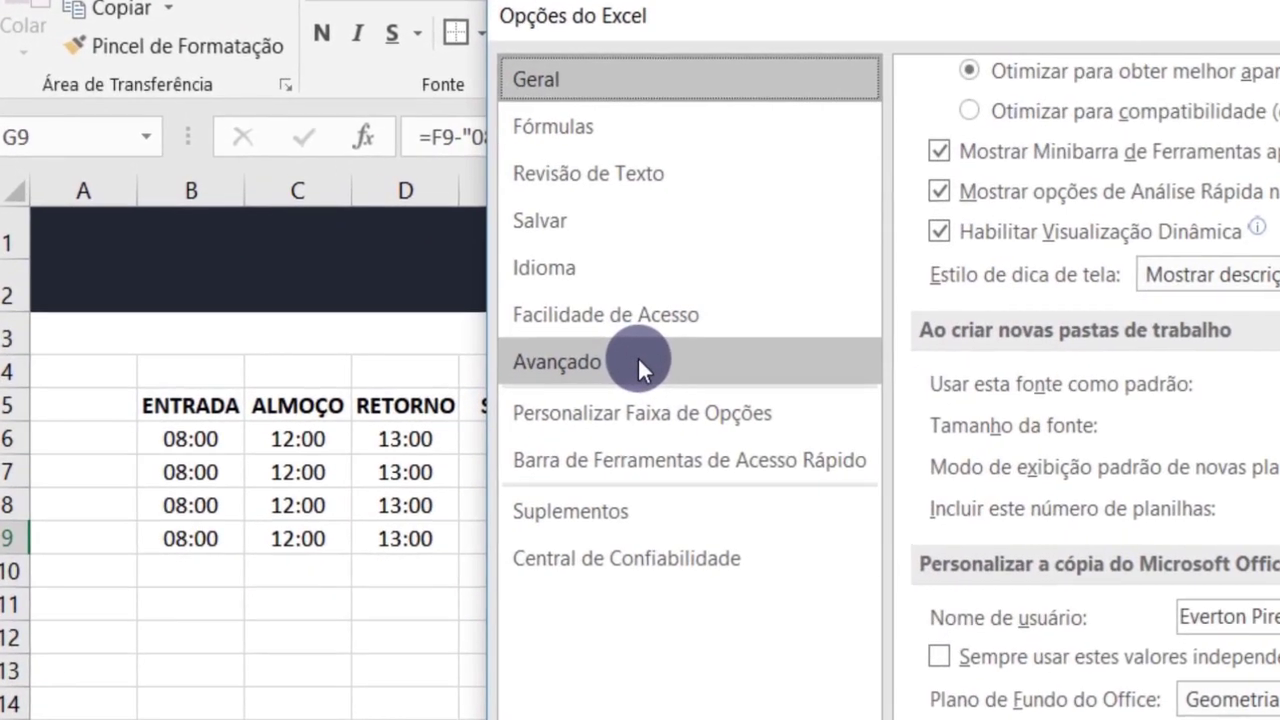
pyautogui.click(327, 241)
pyautogui.scroll(-2, 540, 330)
pyautogui.scroll(-6, 560, 340)
pyautogui.scroll(-6, 565, 345)
pyautogui.scroll(-3, 570, 348)
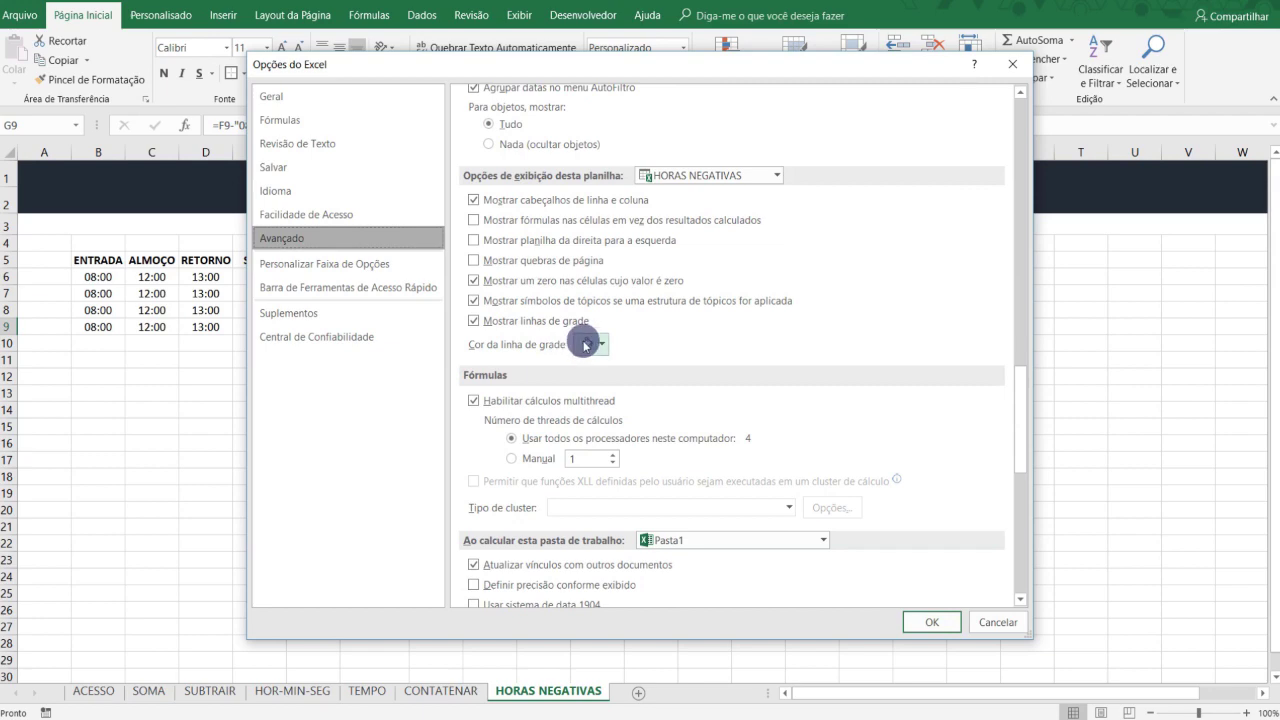
pyautogui.scroll(-5, 586, 340)
pyautogui.scroll(-4, 585, 370)
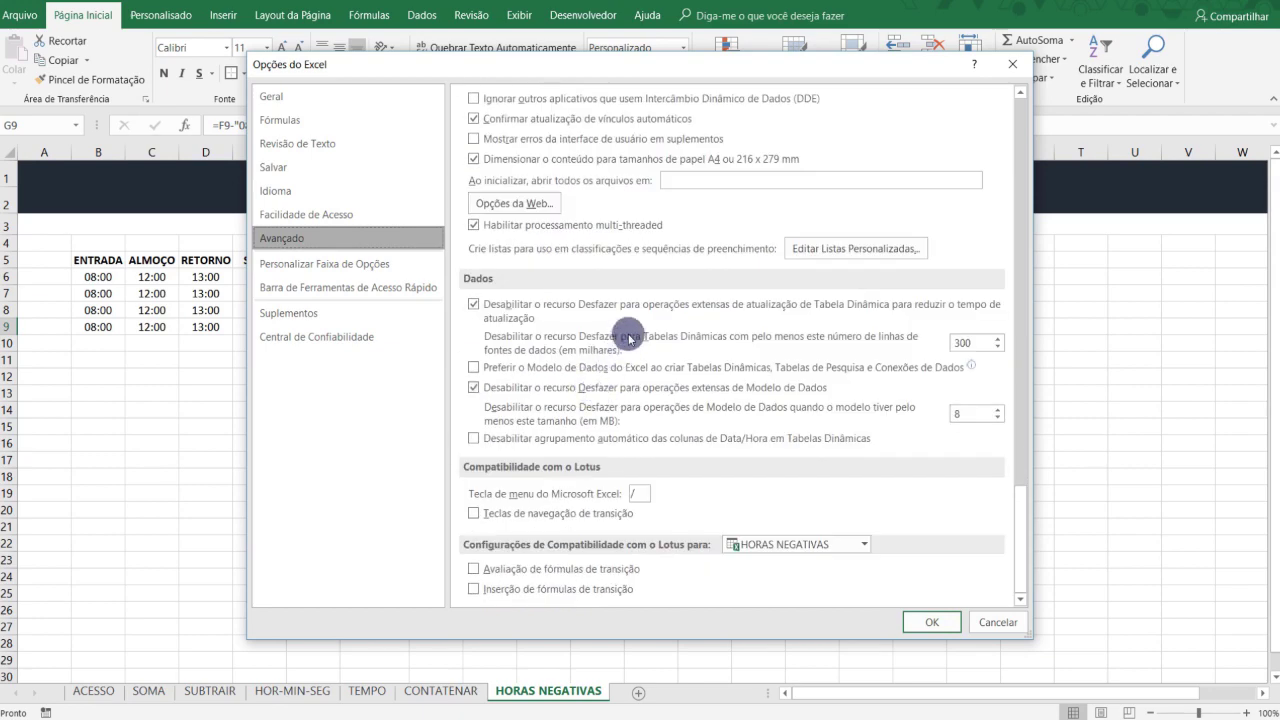
pyautogui.scroll(2, 628, 336)
pyautogui.scroll(2, 630, 336)
pyautogui.scroll(-4, 632, 334)
pyautogui.scroll(4, 631, 335)
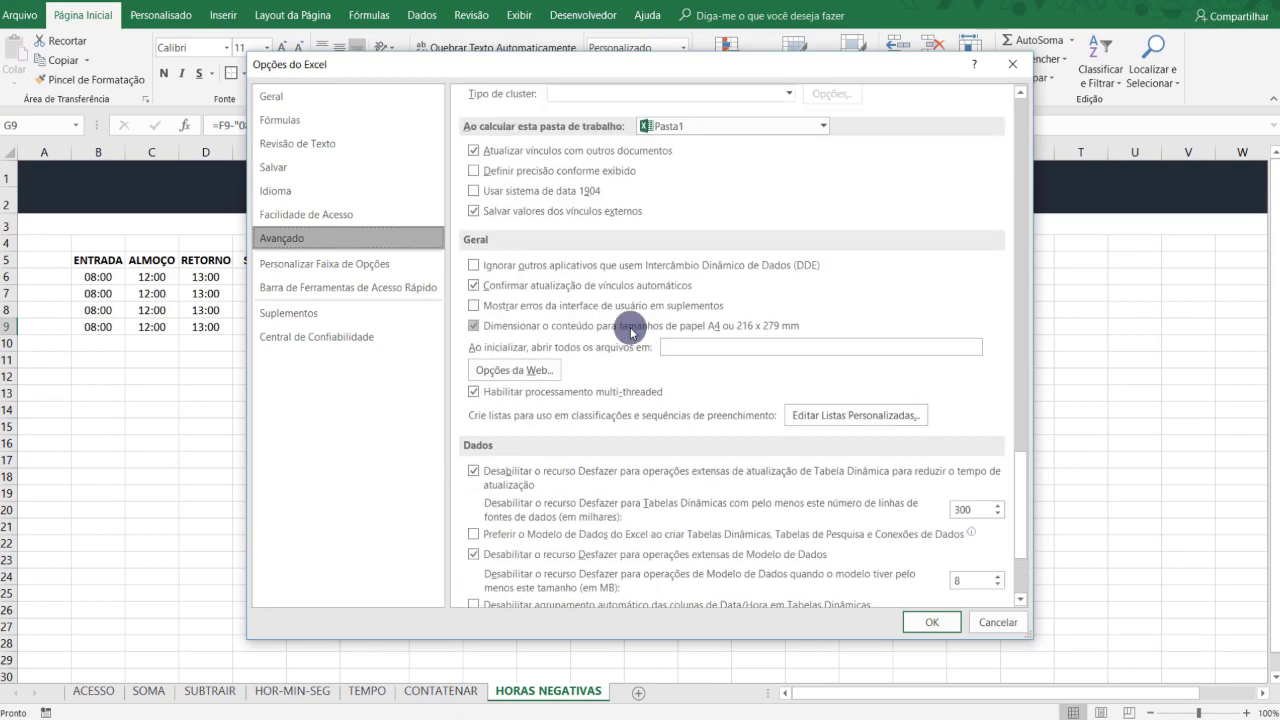
pyautogui.scroll(2, 630, 334)
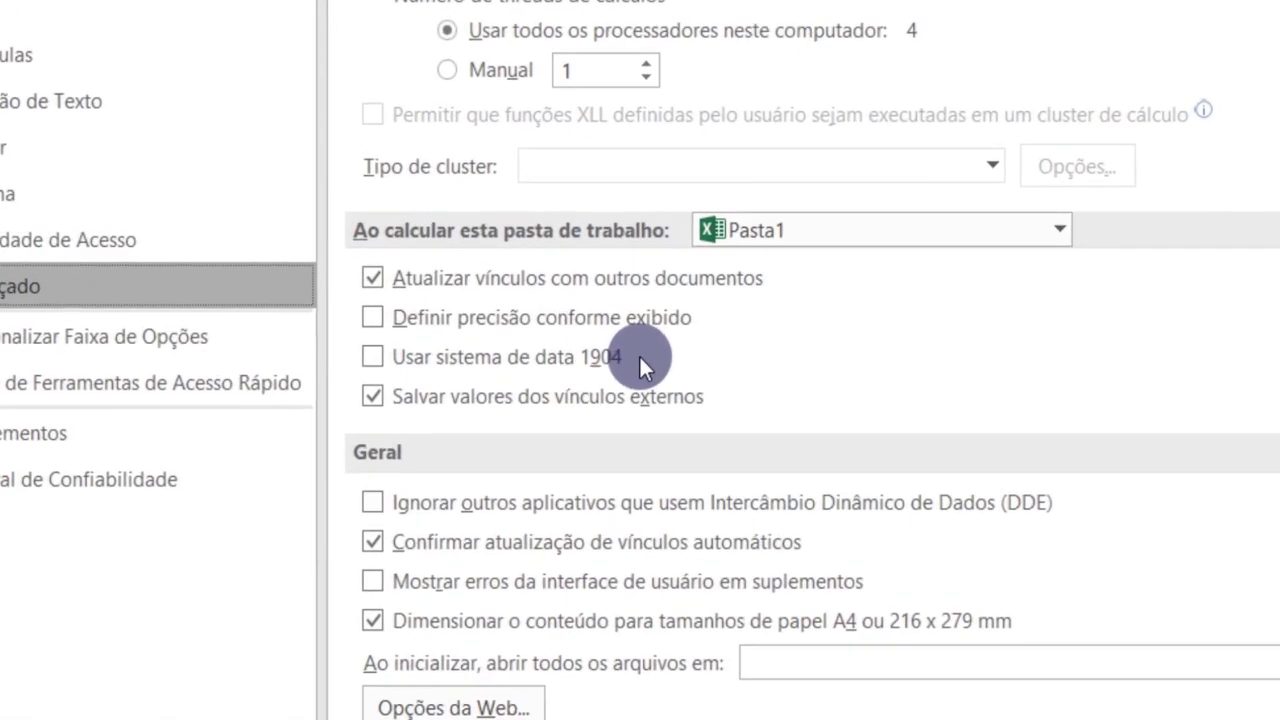
pyautogui.click(627, 358)
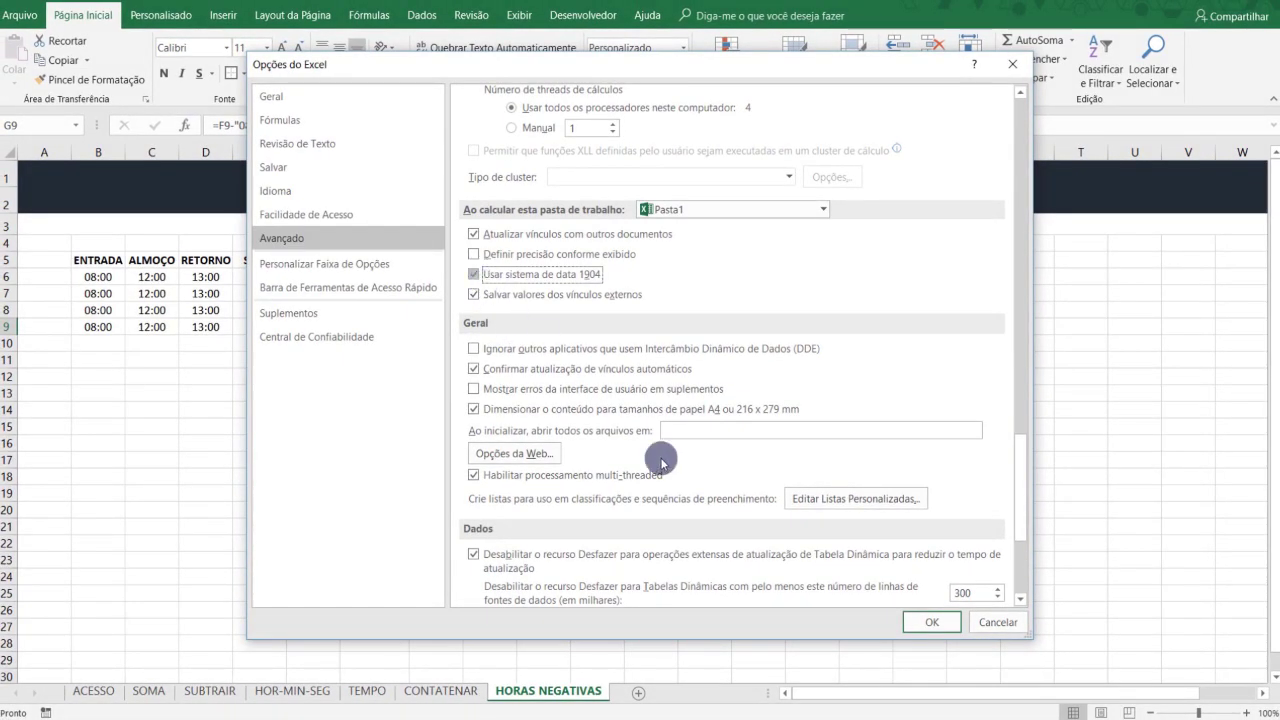
pyautogui.click(932, 624)
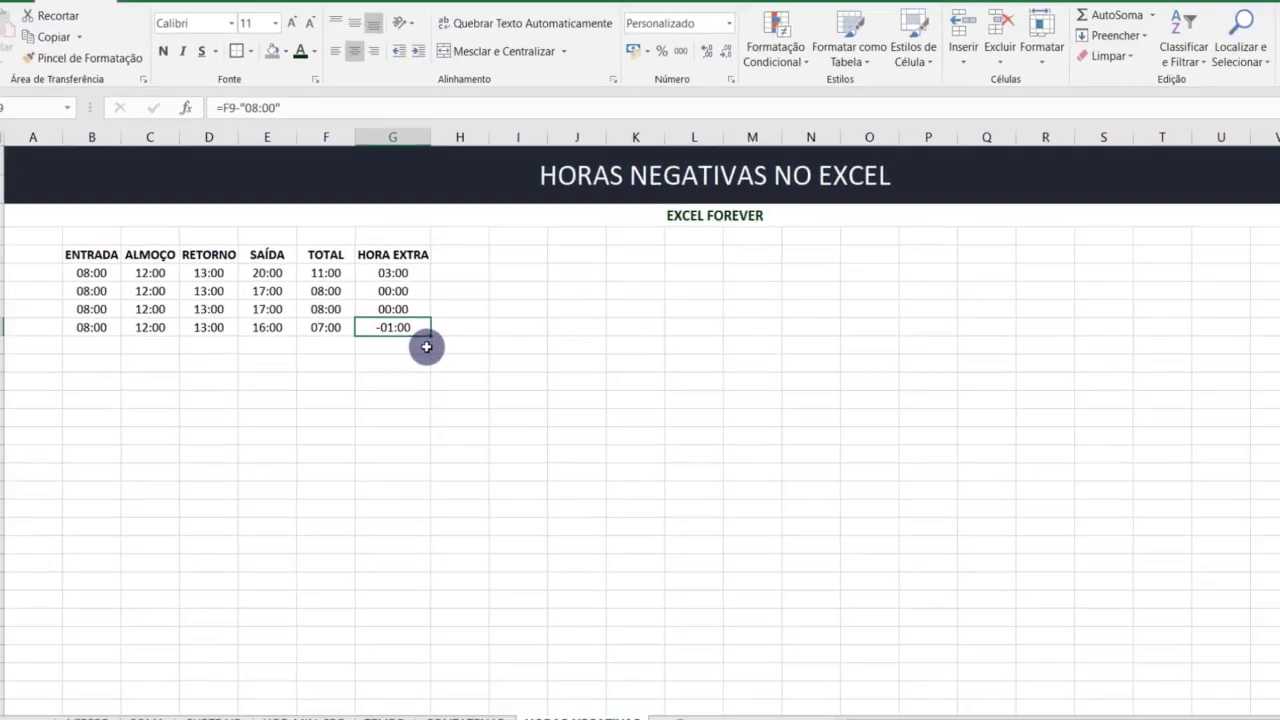
# Step: Set E6's SAÍDA to 14:00 and confirm TOTAL reads 05:00 and G6 shows -03:00
pyautogui.click(426, 346)
pyautogui.click(398, 328)
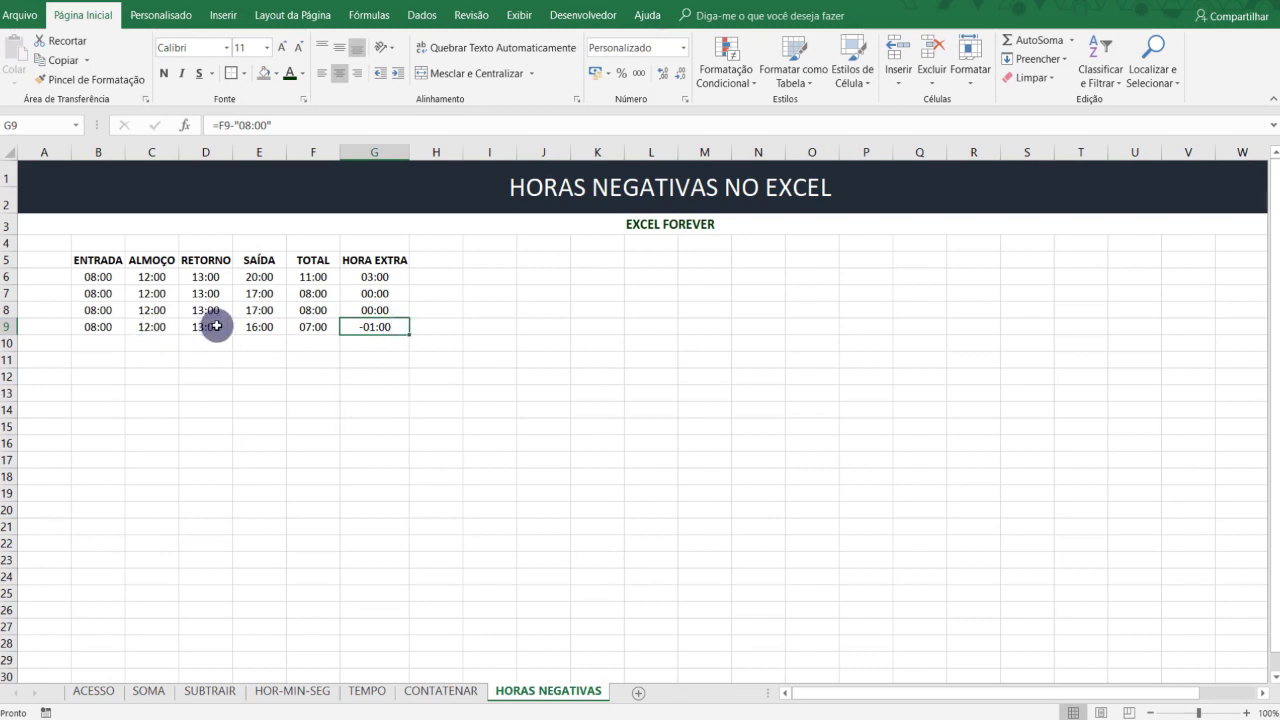
pyautogui.click(256, 278)
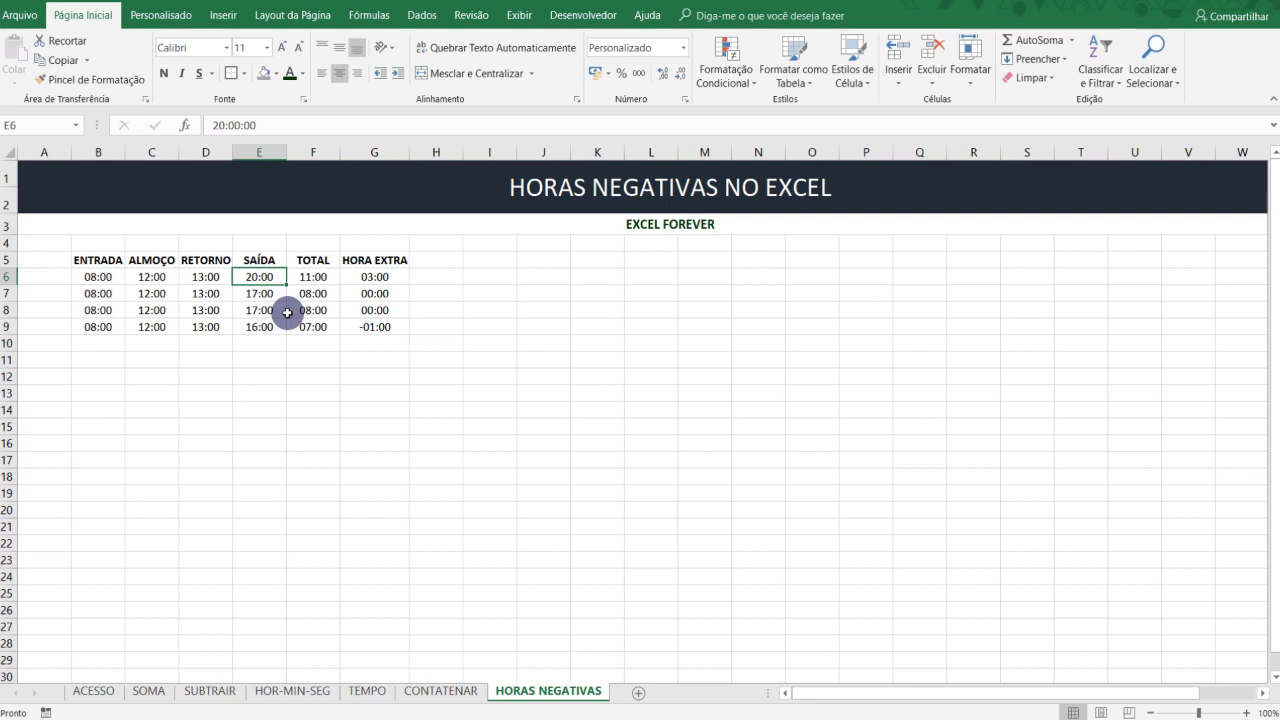
pyautogui.write('14:')
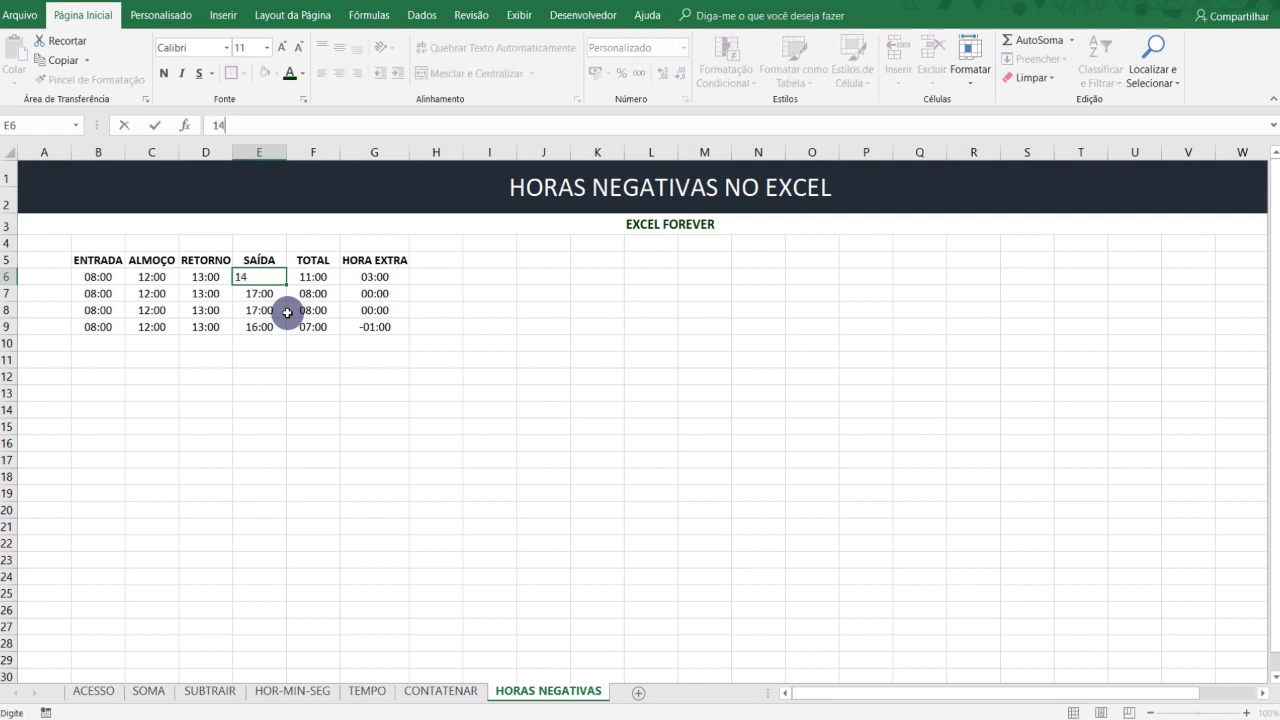
pyautogui.write('00')
pyautogui.press('Return')
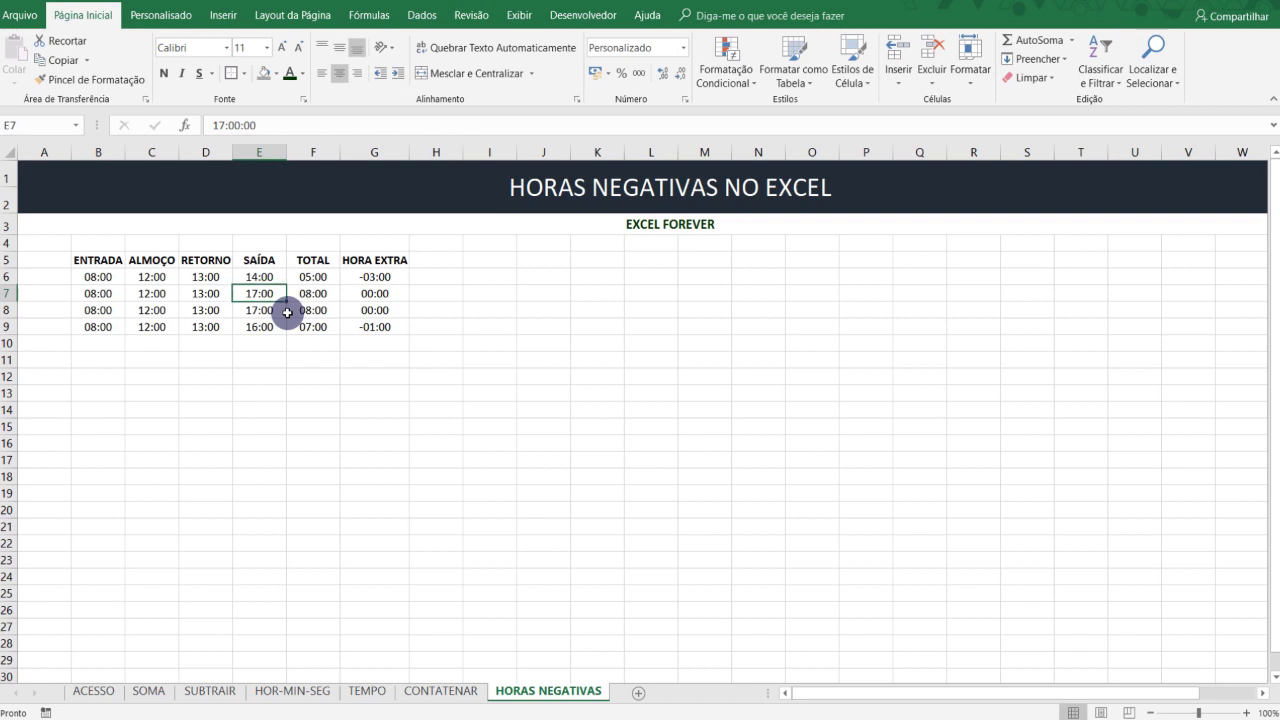
pyautogui.click(385, 275)
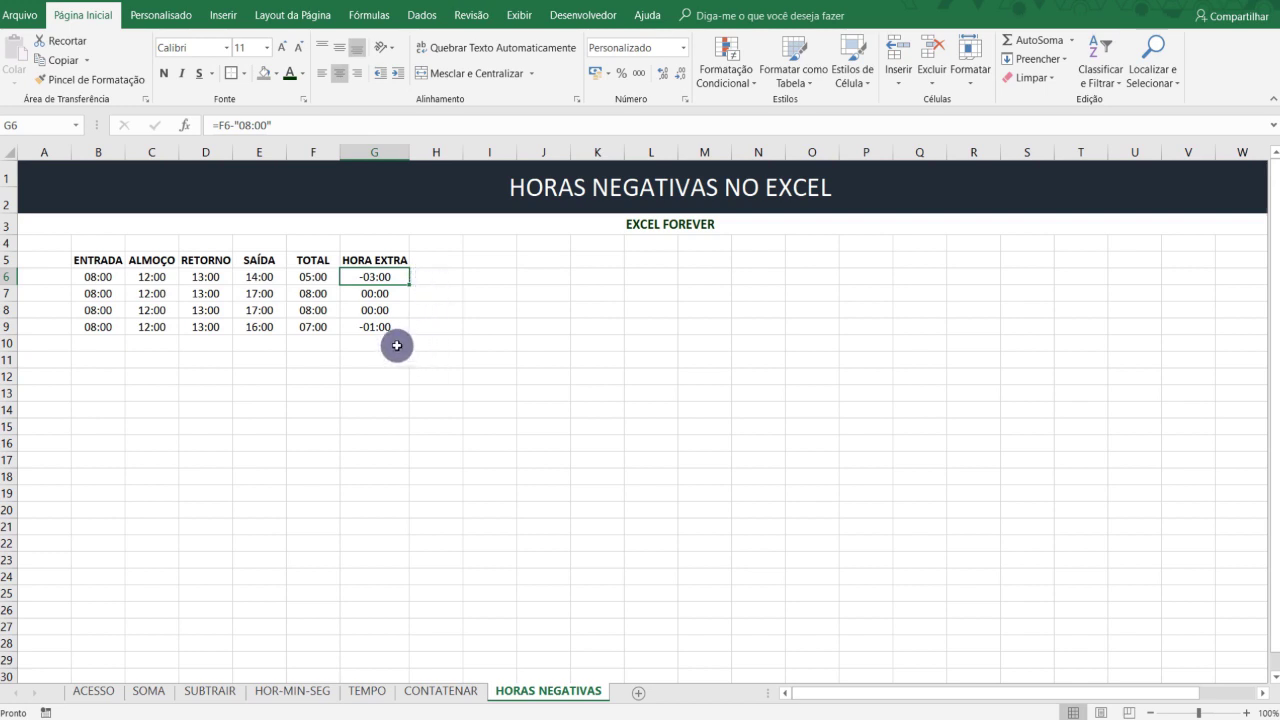
pyautogui.click(373, 391)
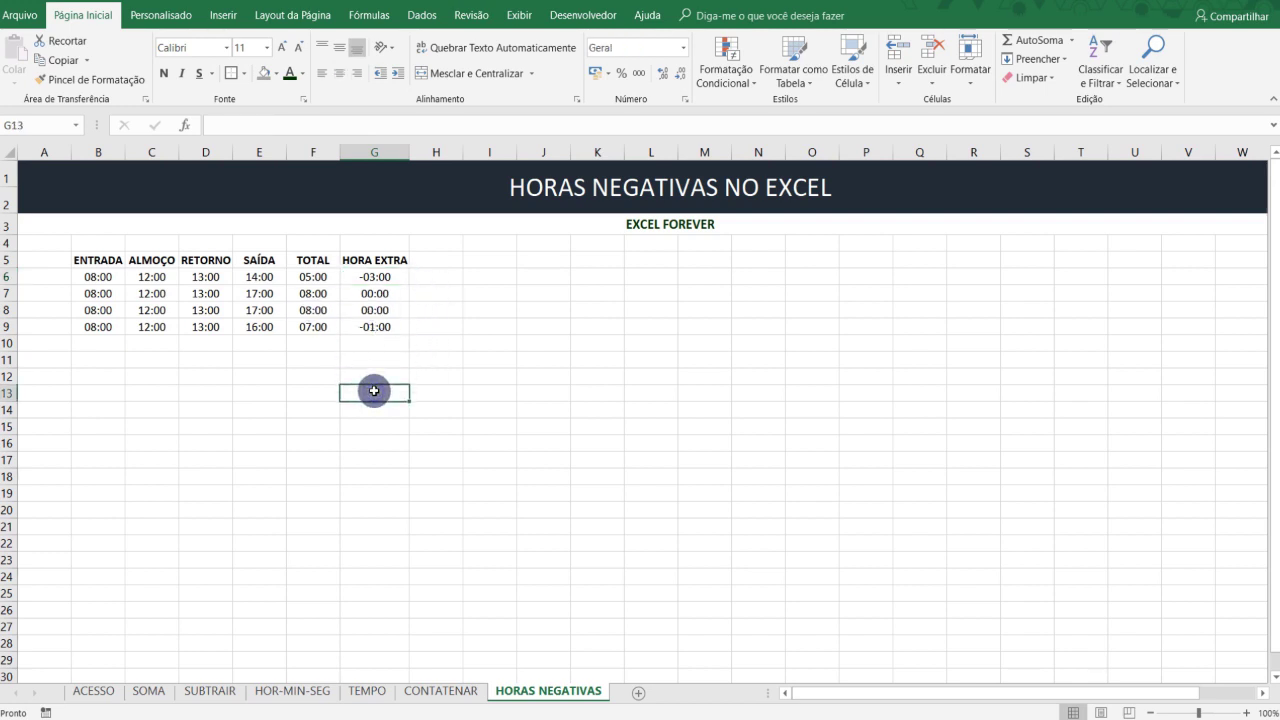